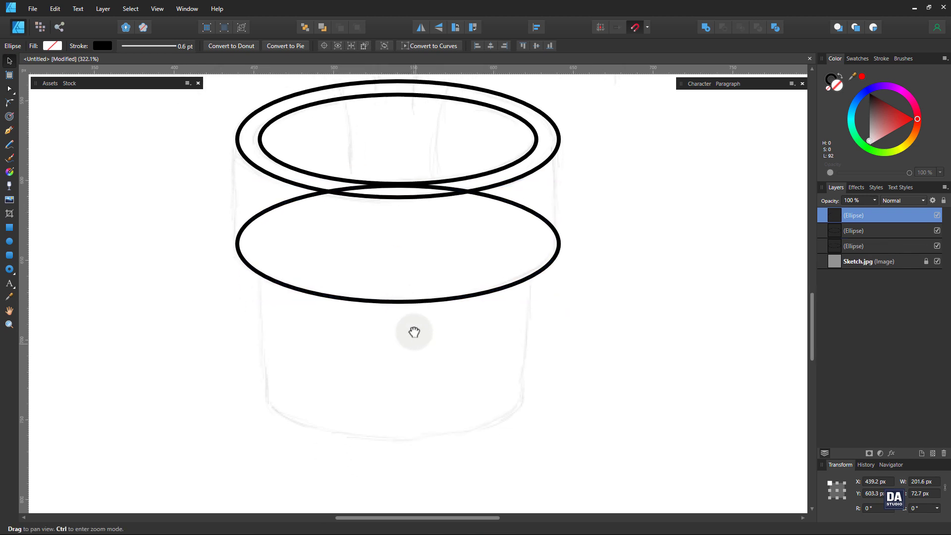
# - Duplicate the inner rim ellipse straight down to the pot's base and narrow the copy slightly about its centre to match the sketch
pyautogui.click(449, 178)
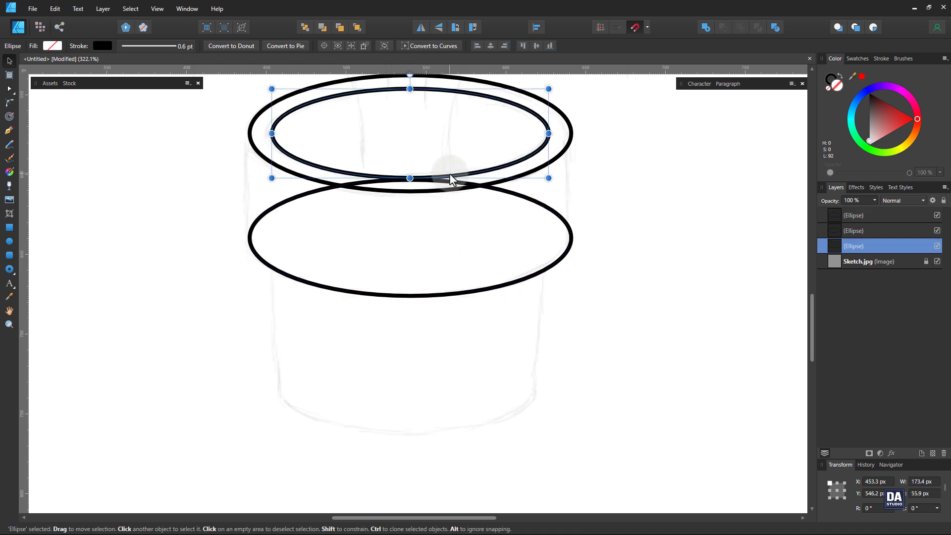
pyautogui.moveTo(466, 177); pyautogui.dragTo(471, 431)
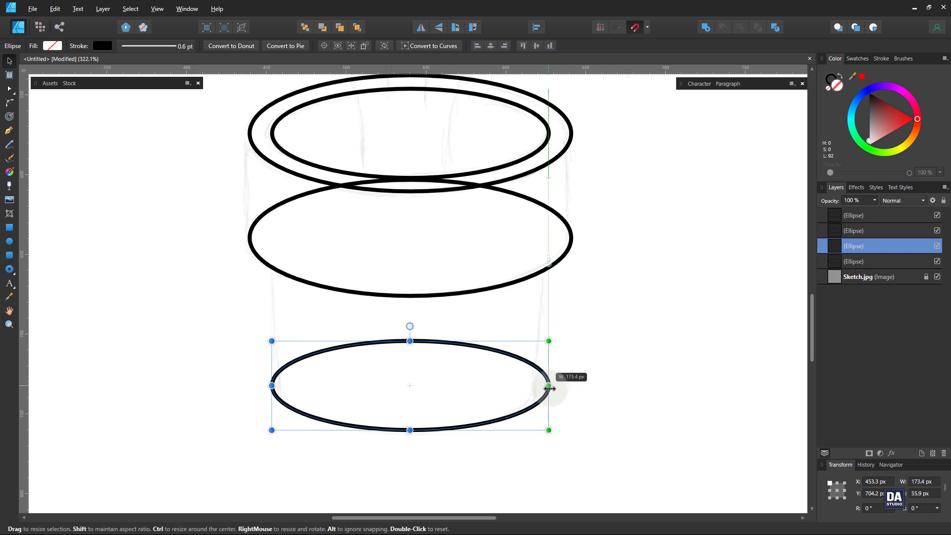
pyautogui.moveTo(549, 388); pyautogui.dragTo(547, 389)
pyautogui.click(582, 389)
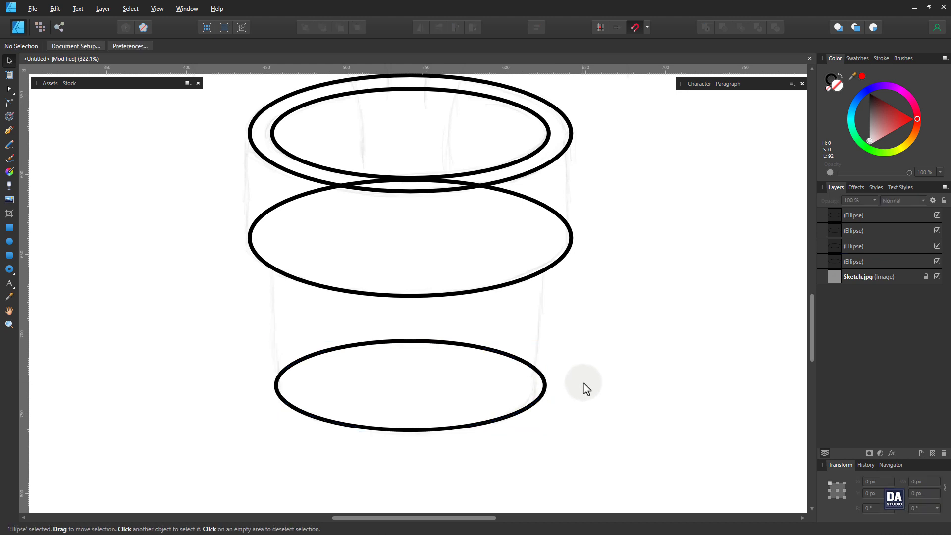
# - Fill the inner rim ellipse with a muted pink-brown, H 0, S 11, L 53
pyautogui.moveTo(455, 274); pyautogui.dragTo(460, 319)
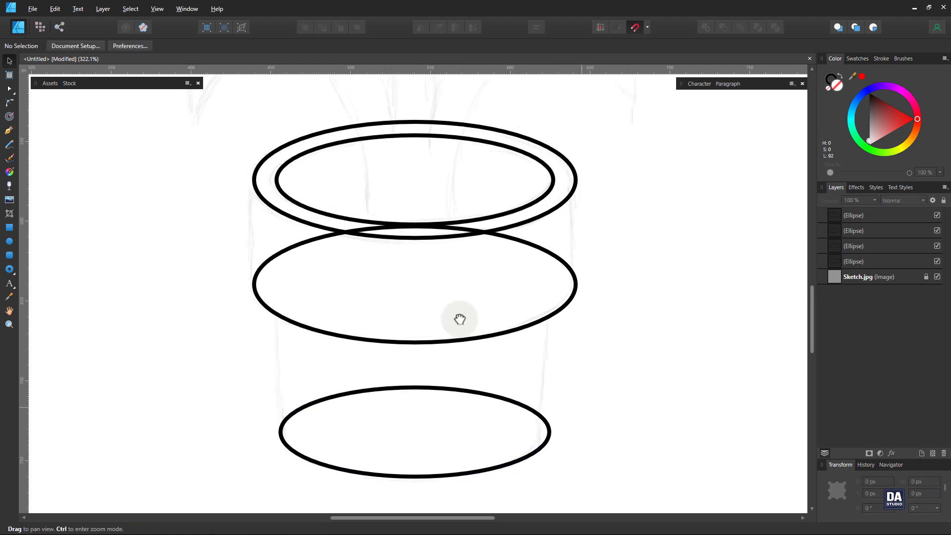
pyautogui.moveTo(395, 283); pyautogui.dragTo(422, 301)
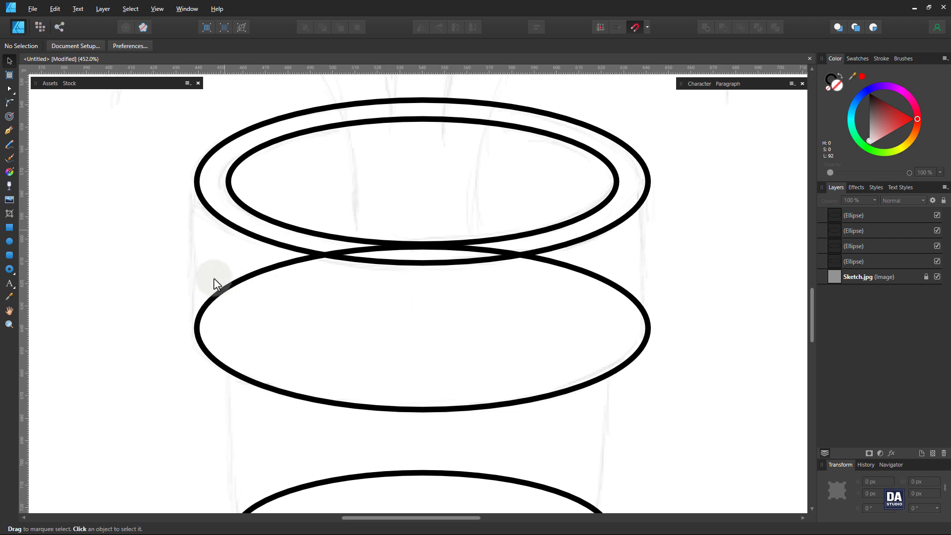
pyautogui.click(253, 209)
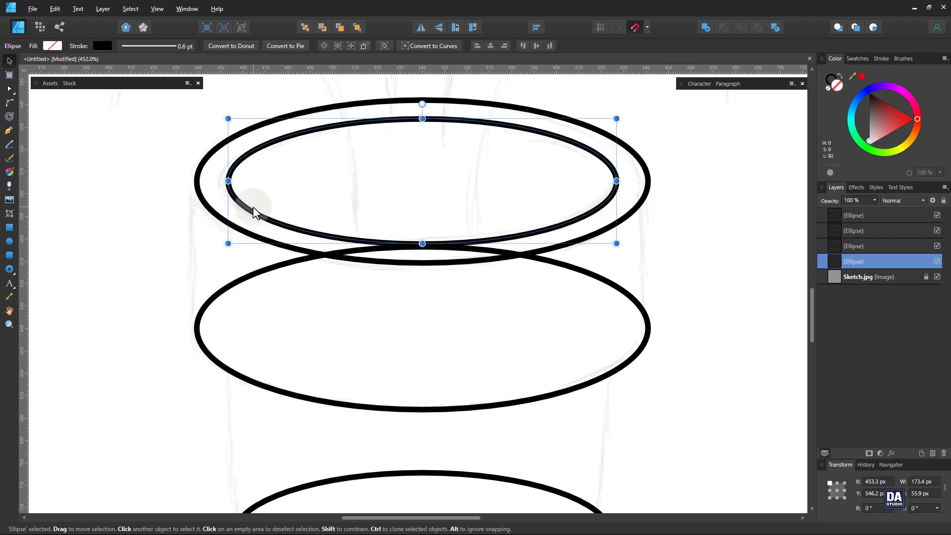
pyautogui.click(876, 123)
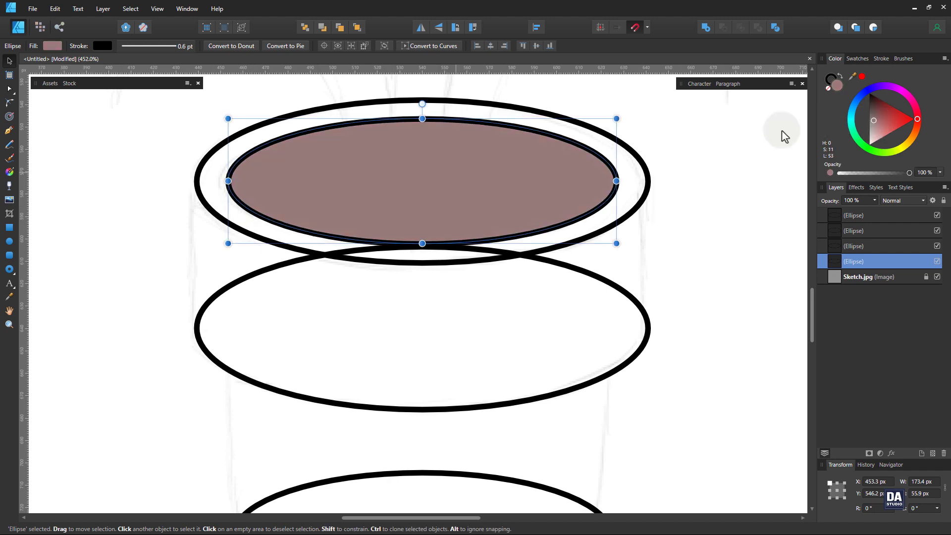
# - Fill the outer rim ellipse with dark grey-brown, H 0, S 3, L 36, and stack it below the inner ellipse but above the lower rim ellipse
pyautogui.click(197, 185)
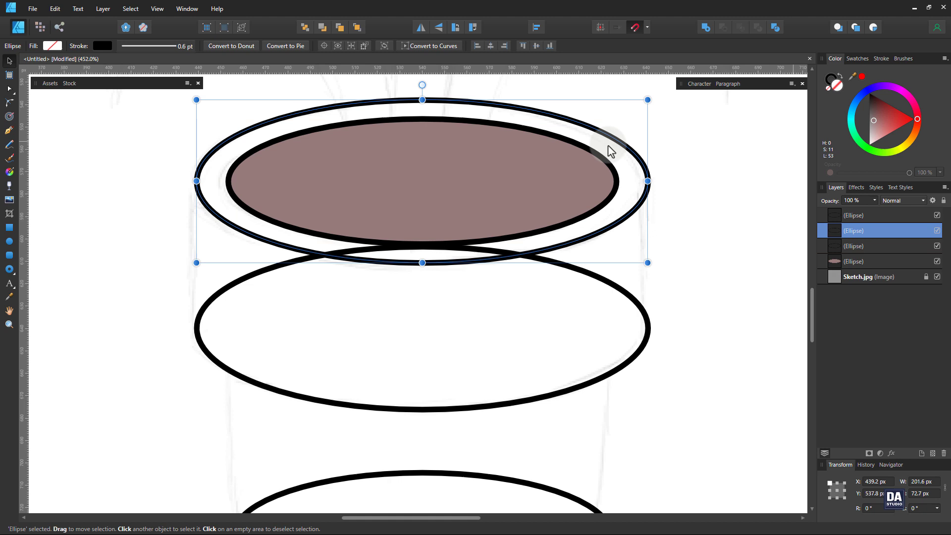
pyautogui.click(870, 111)
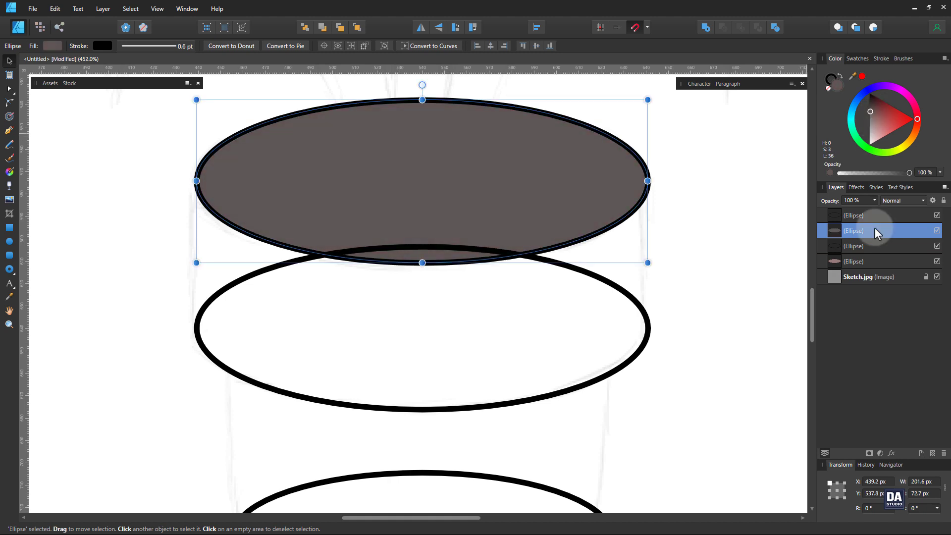
pyautogui.moveTo(875, 227); pyautogui.dragTo(881, 243)
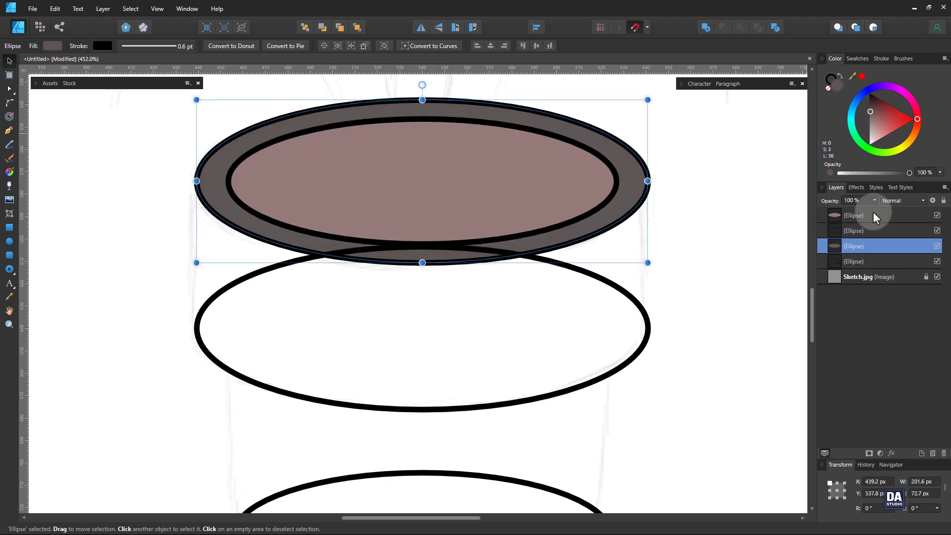
pyautogui.click(633, 290)
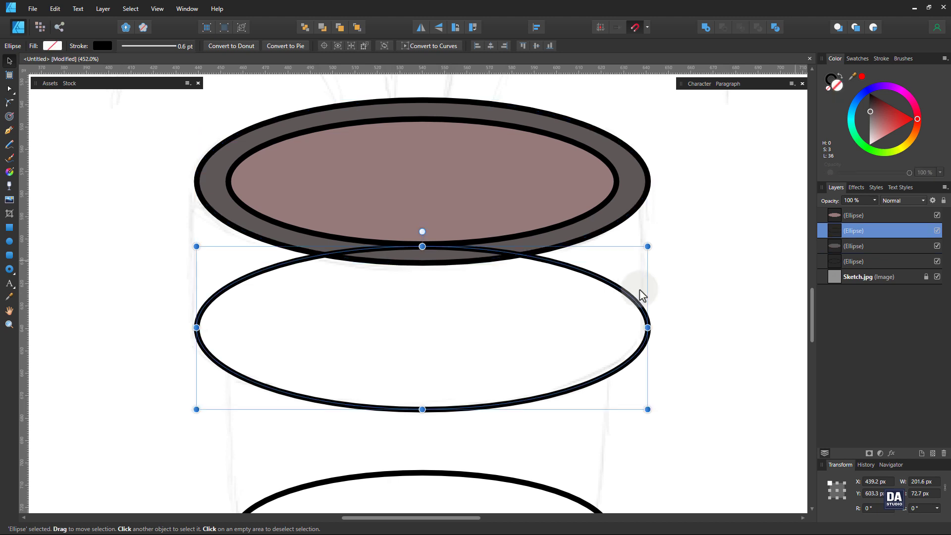
pyautogui.click(887, 247)
pyautogui.moveTo(887, 247); pyautogui.dragTo(895, 224)
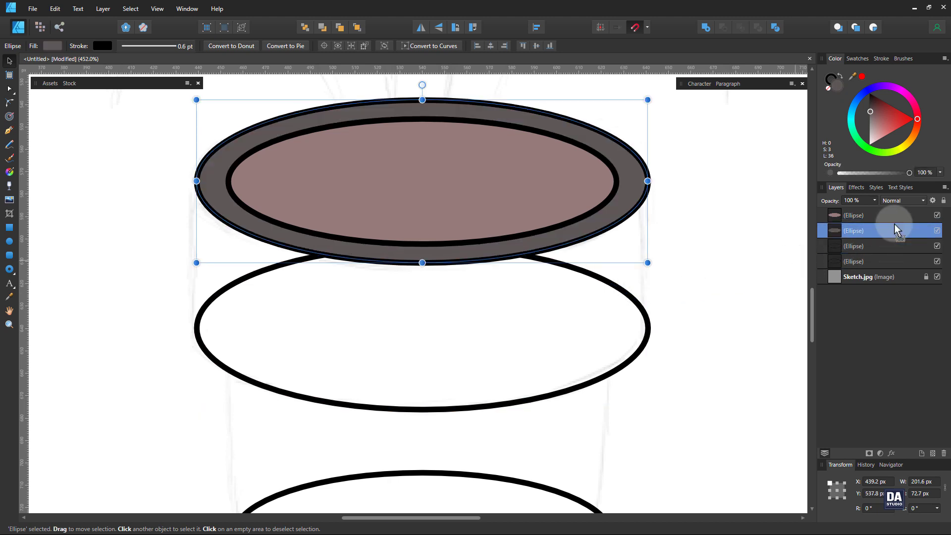
# - Draw a closed rectangle about 202 × 66 px joining the side points of both rim ellipses, and stack it beneath the two filled ellipses
pyautogui.click(630, 300)
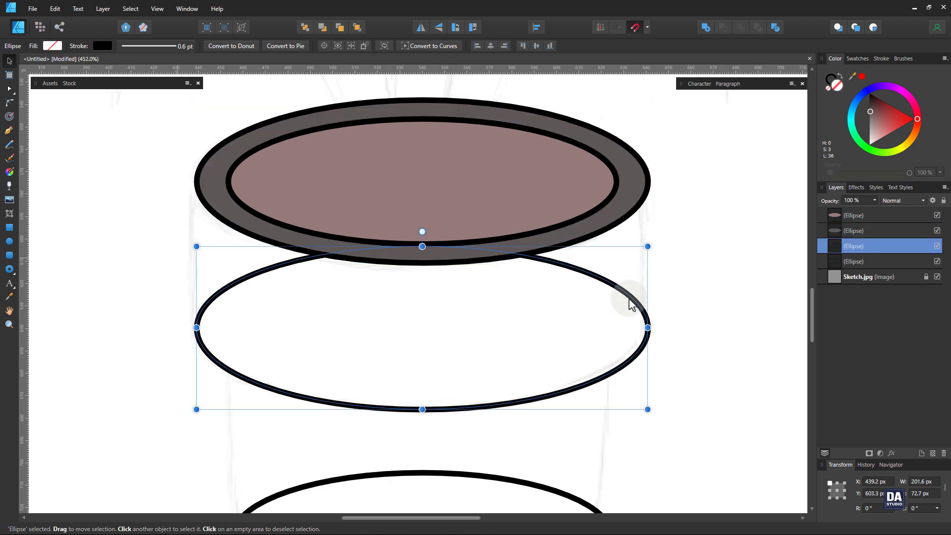
pyautogui.click(9, 131)
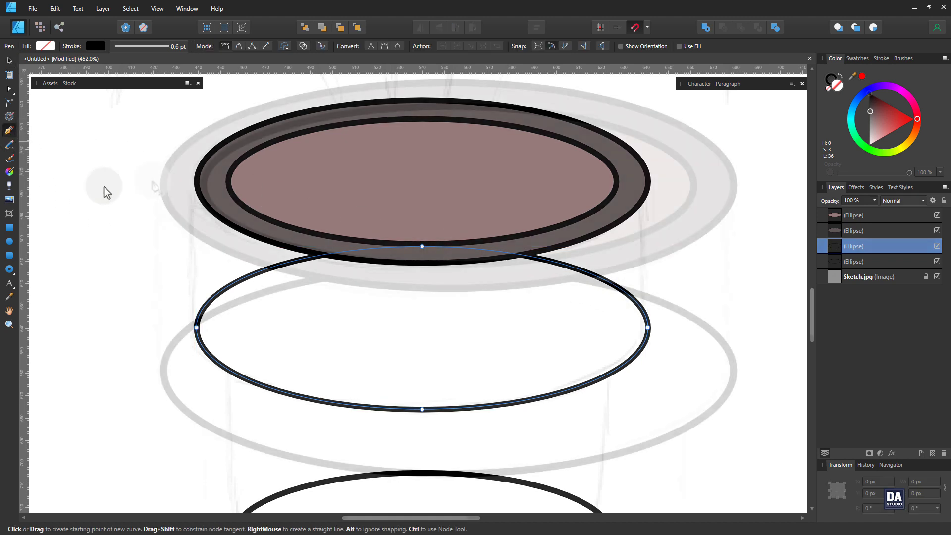
pyautogui.scroll(2, 164, 182)
pyautogui.click(163, 185)
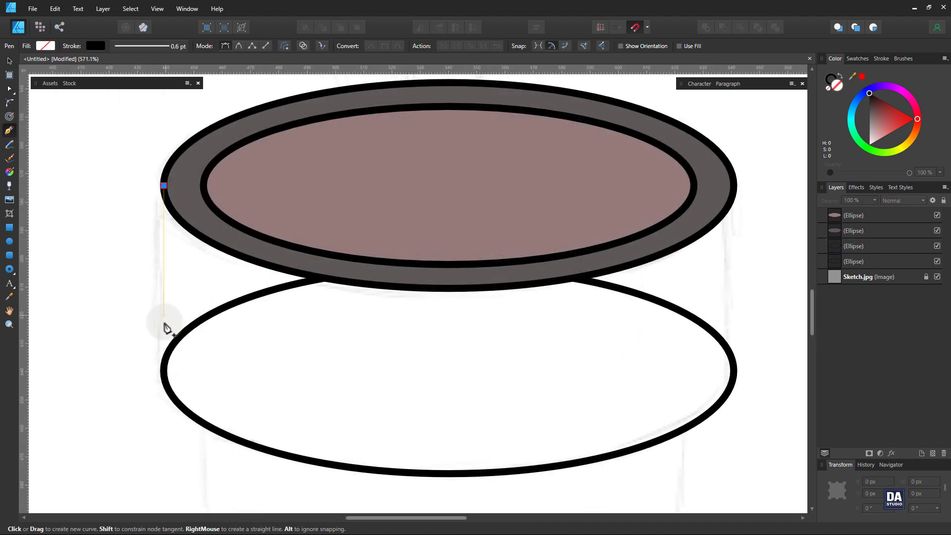
pyautogui.click(165, 372)
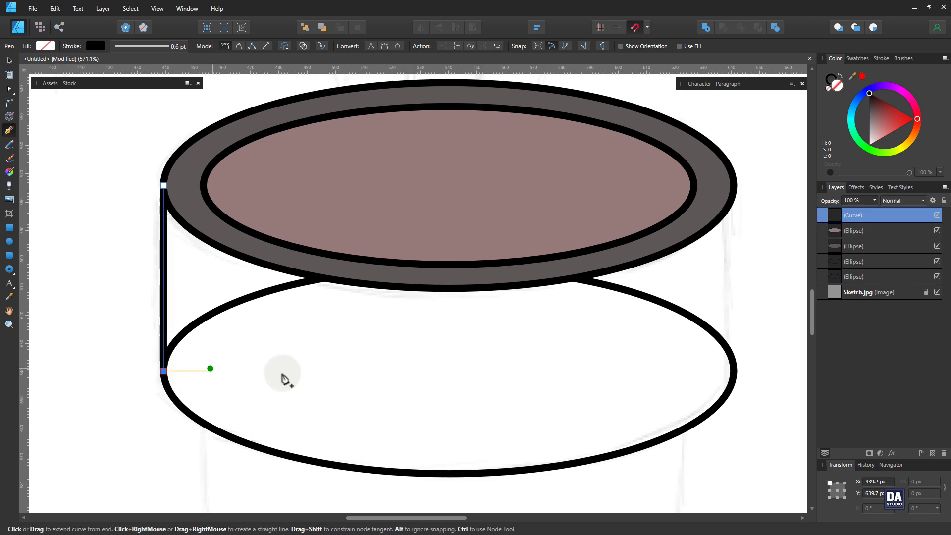
pyautogui.click(734, 372)
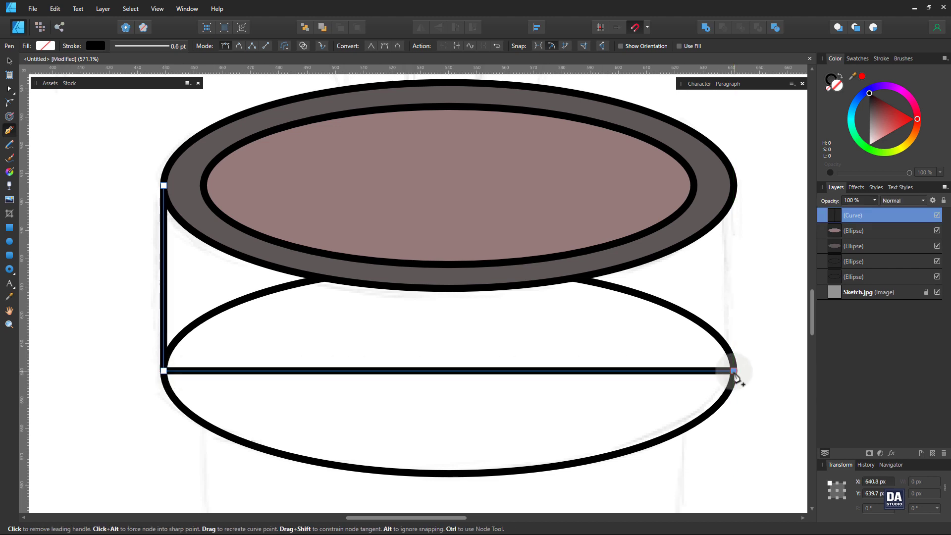
pyautogui.click(734, 186)
pyautogui.click(163, 186)
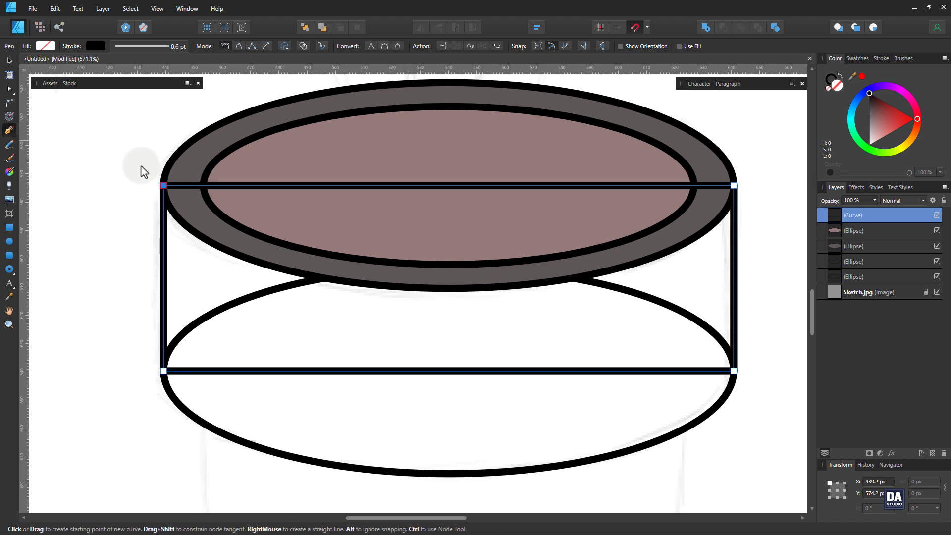
pyautogui.click(10, 61)
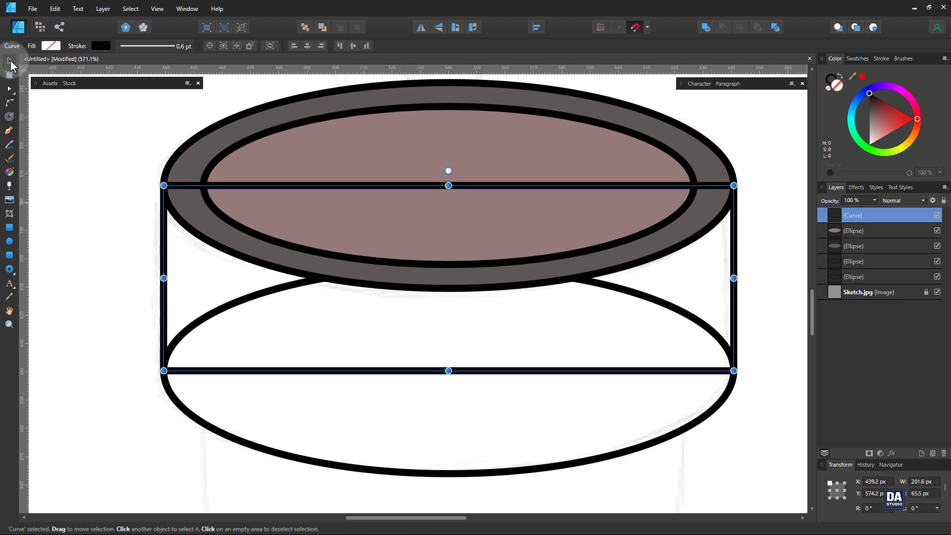
pyautogui.moveTo(892, 215); pyautogui.dragTo(887, 254)
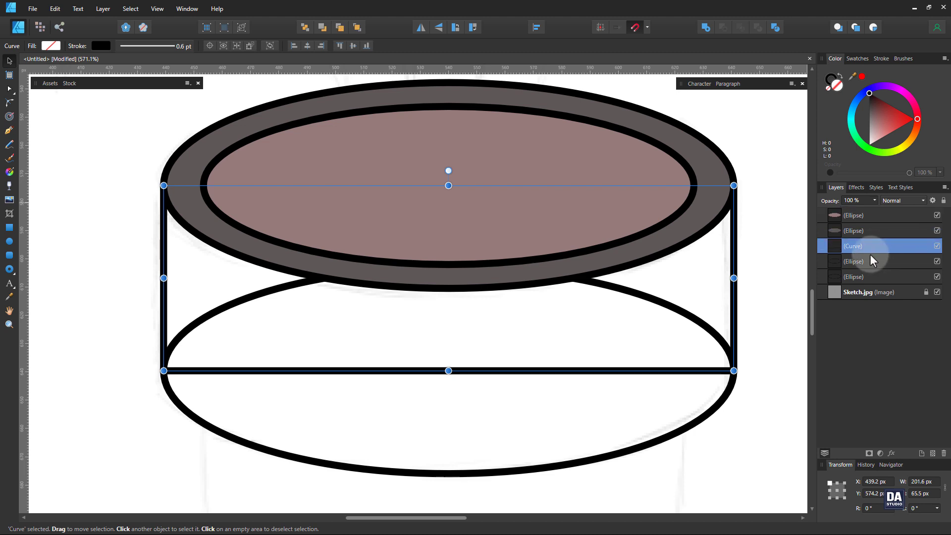
# - Swap stroke and fill on the rim rectangle and the lower rim ellipse, giving both a black fill without stroke
pyautogui.click(840, 76)
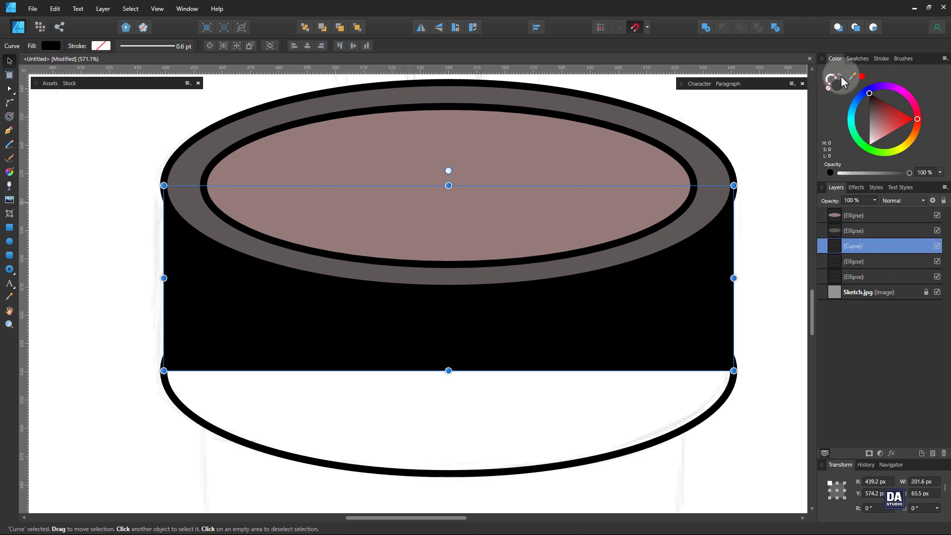
pyautogui.click(737, 384)
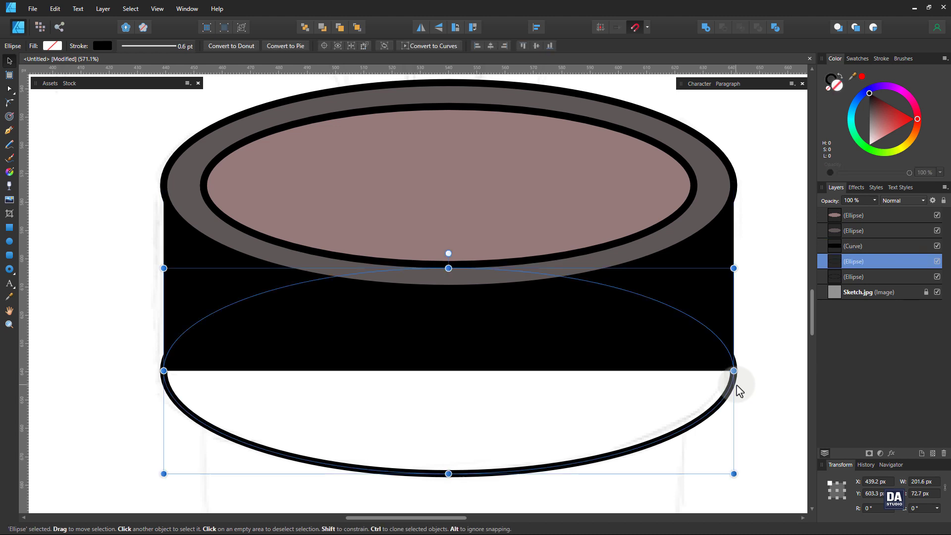
pyautogui.click(841, 77)
pyautogui.click(756, 312)
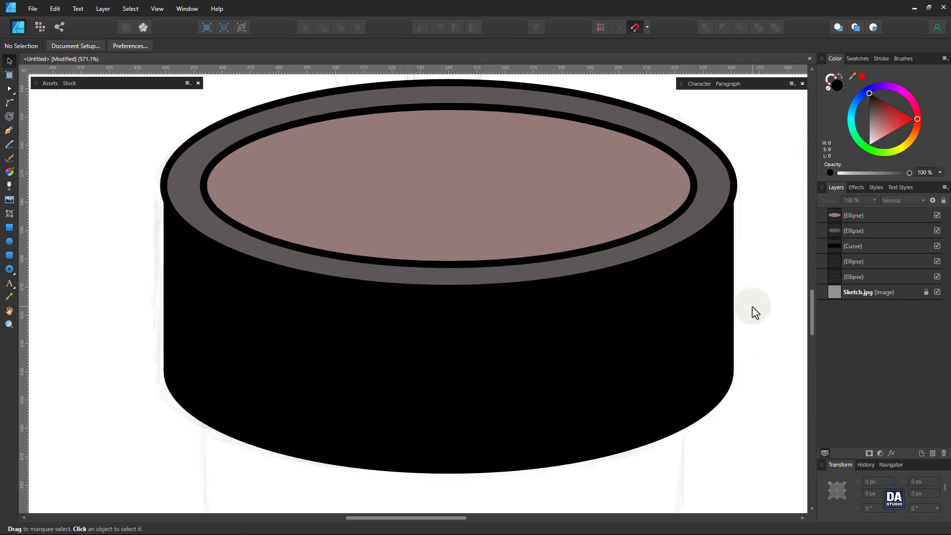
# - Merge the black rectangle and lower rim ellipse into one shape and fill it with reddish brown, H 0, S 22, L 45
pyautogui.click(687, 303)
pyautogui.keyDown('shift'); pyautogui.click(664, 402); pyautogui.keyUp('shift')
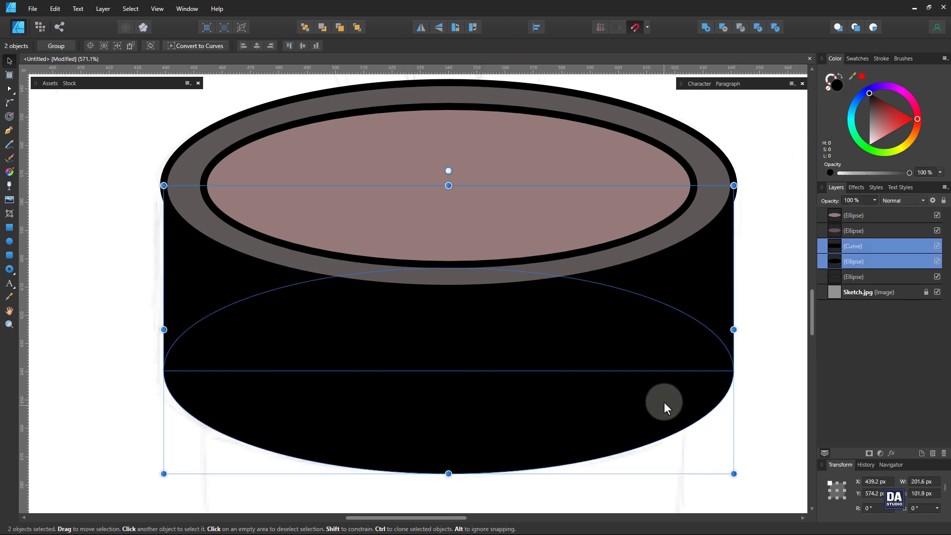
pyautogui.click(709, 30)
pyautogui.moveTo(867, 114)
pyautogui.mouseDown()
pyautogui.moveTo(869, 105)
pyautogui.moveTo(868, 119)
pyautogui.moveTo(879, 117)
pyautogui.mouseUp()
pyautogui.click(778, 233)
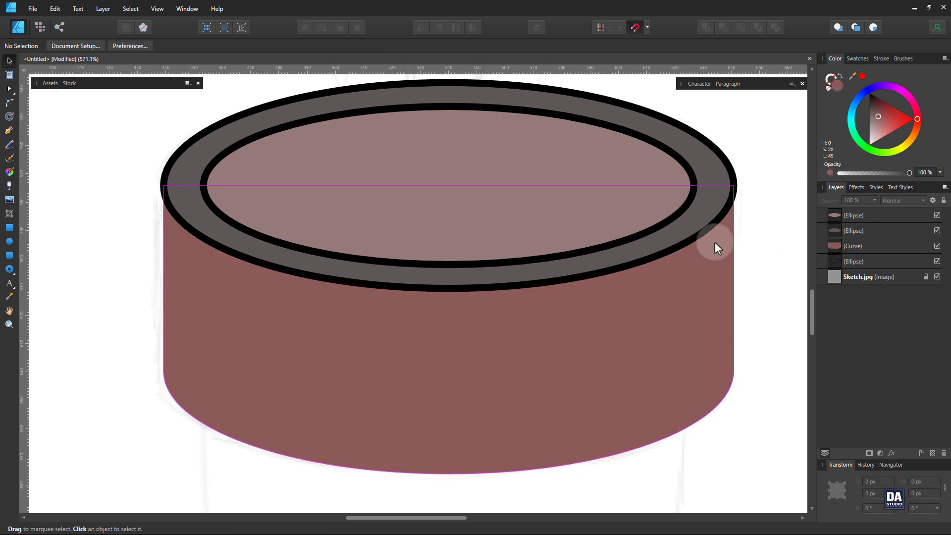
# - Draw the left half of the tapered lower pot body from the base ellipse's side point to its centre, filled black without stroke
pyautogui.moveTo(393, 239); pyautogui.dragTo(334, 240)
pyautogui.moveTo(429, 323)
pyautogui.mouseDown()
pyautogui.moveTo(425, 238)
pyautogui.moveTo(399, 171)
pyautogui.mouseUp()
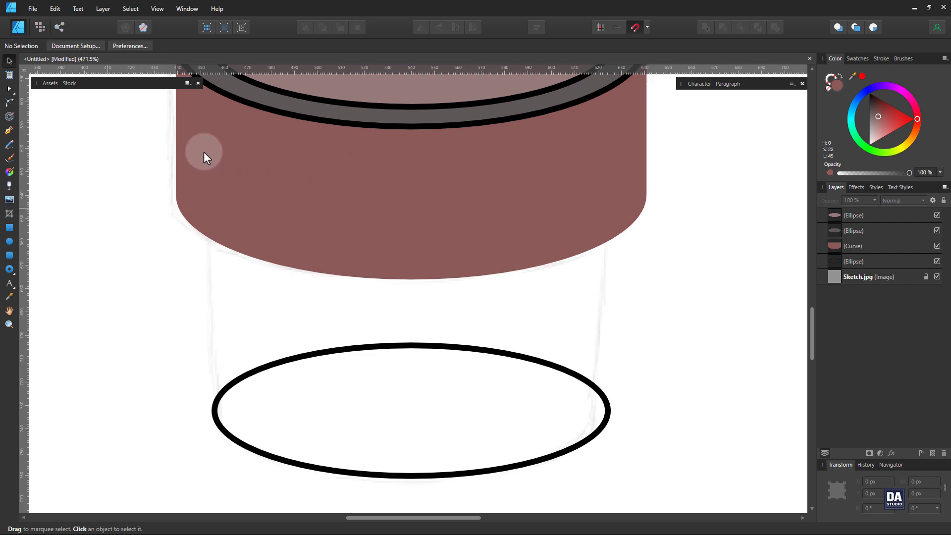
pyautogui.click(9, 130)
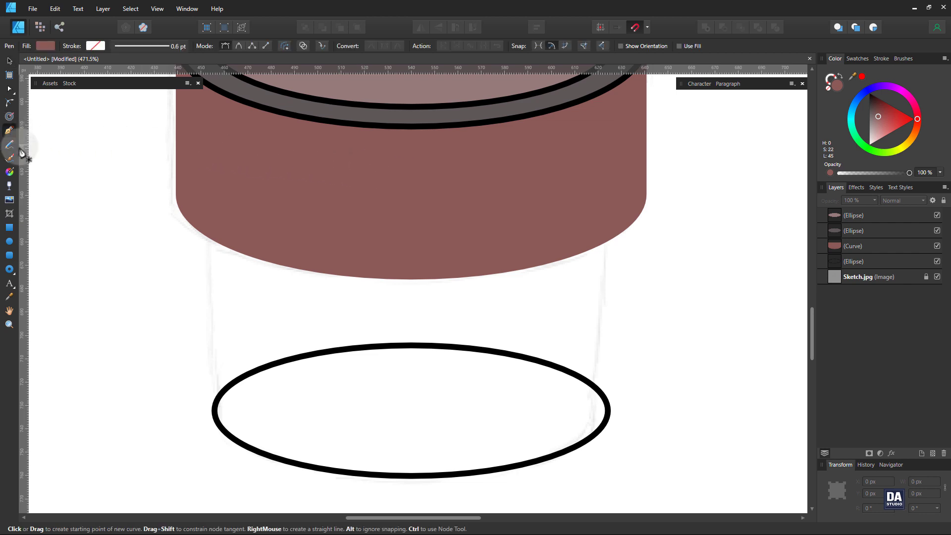
pyautogui.click(215, 410)
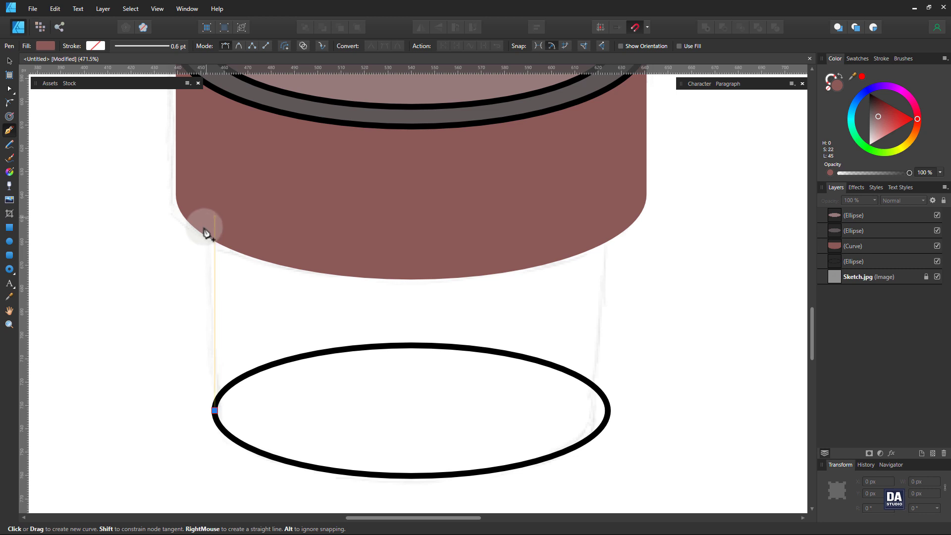
pyautogui.click(208, 215)
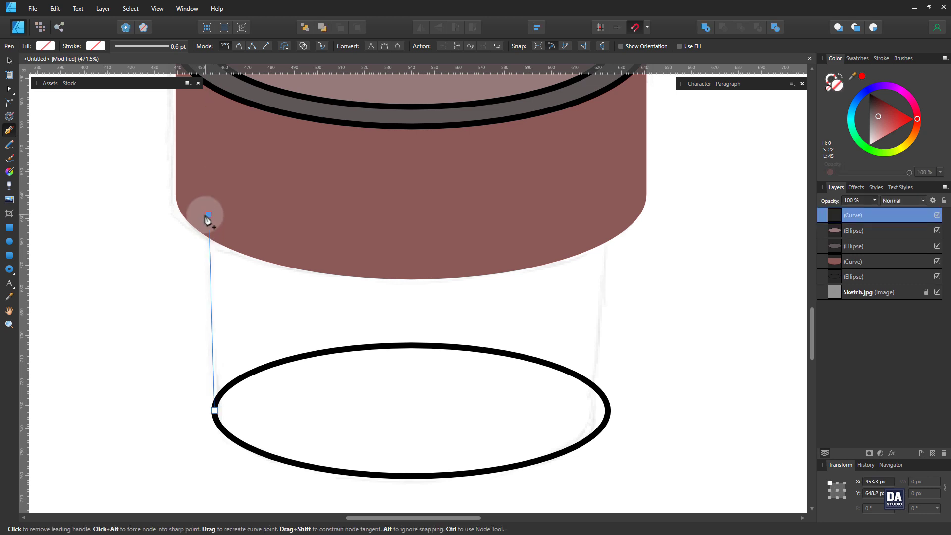
pyautogui.moveTo(875, 106); pyautogui.dragTo(868, 89)
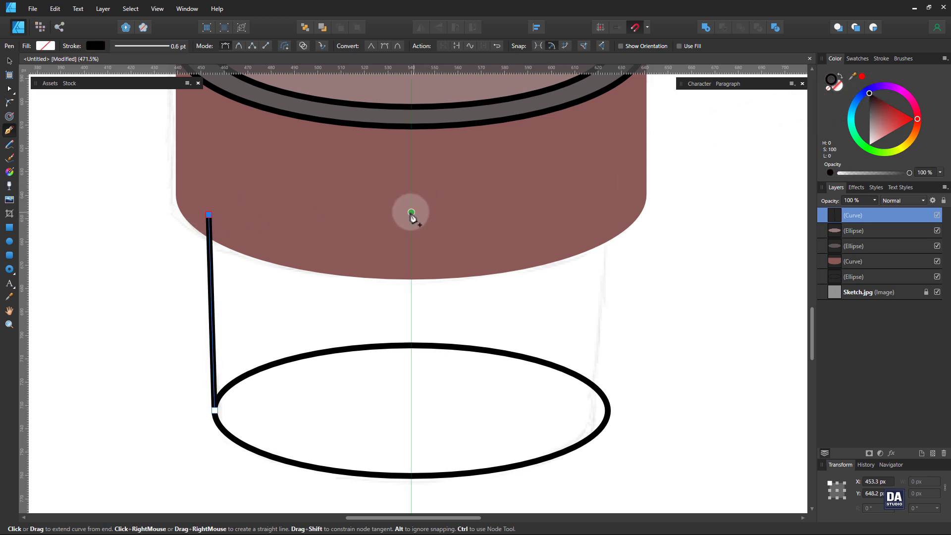
pyautogui.click(411, 214)
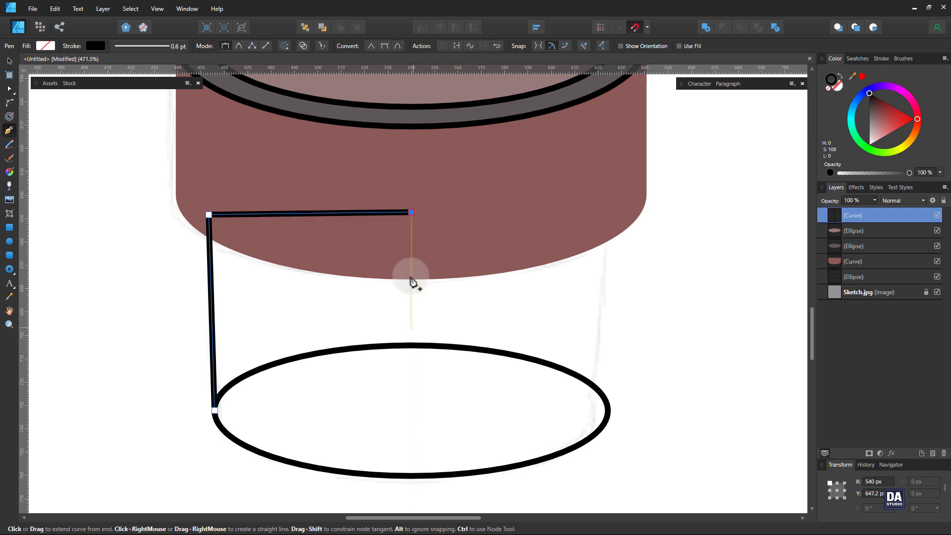
pyautogui.click(411, 411)
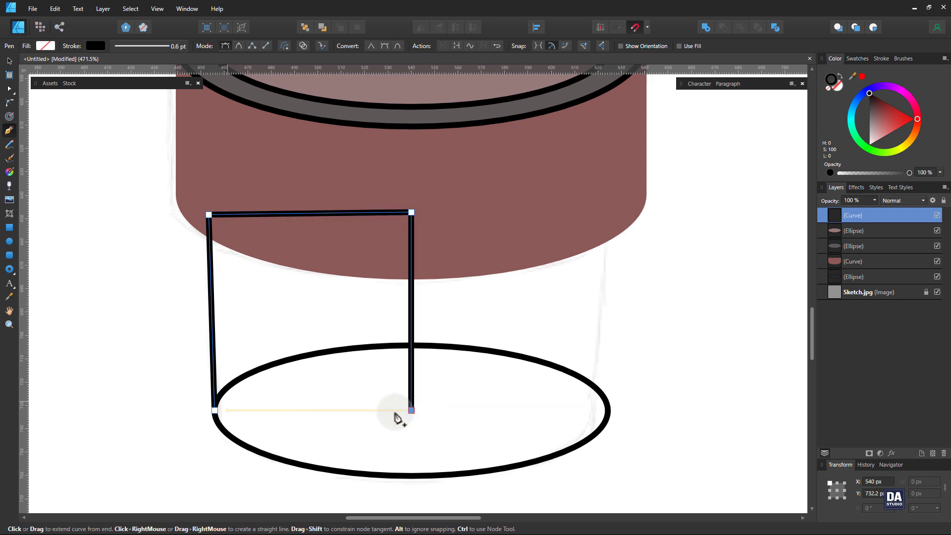
pyautogui.click(214, 411)
pyautogui.press('v')
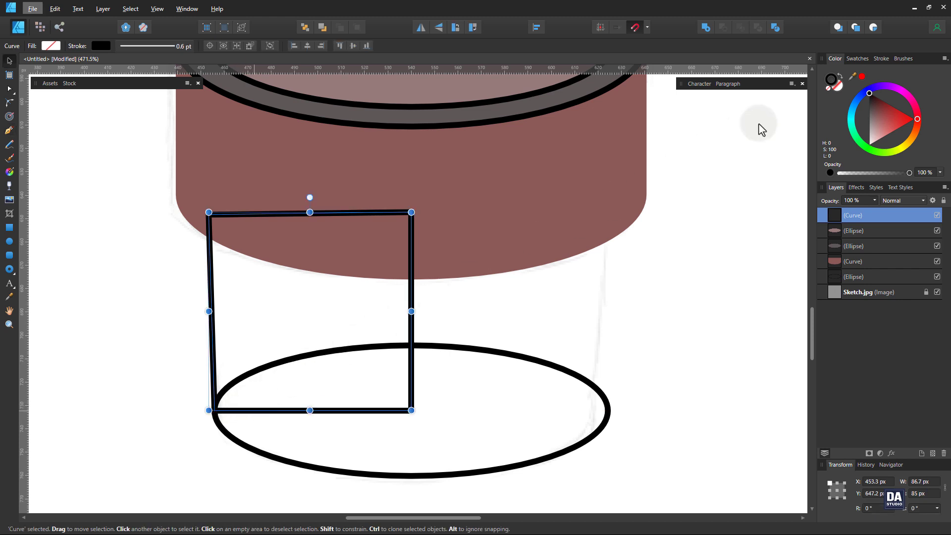
pyautogui.click(842, 79)
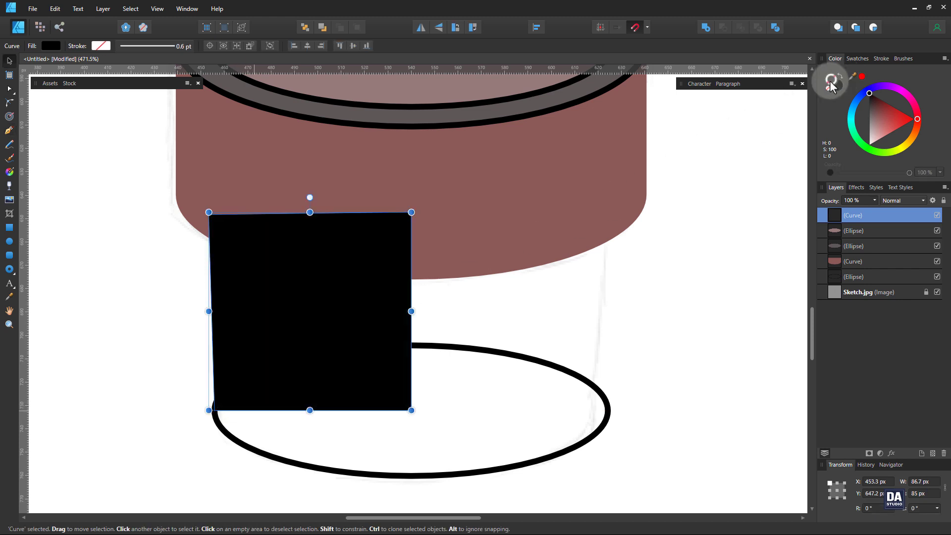
# - Place a horizontally mirrored copy of the black half body on the right side and merge both halves into one curve
pyautogui.keyDown('ctrl'); pyautogui.moveTo(315, 295); pyautogui.dragTo(519, 319); pyautogui.keyUp('ctrl')
pyautogui.click(426, 28)
pyautogui.keyDown('shift'); pyautogui.click(394, 321); pyautogui.keyUp('shift')
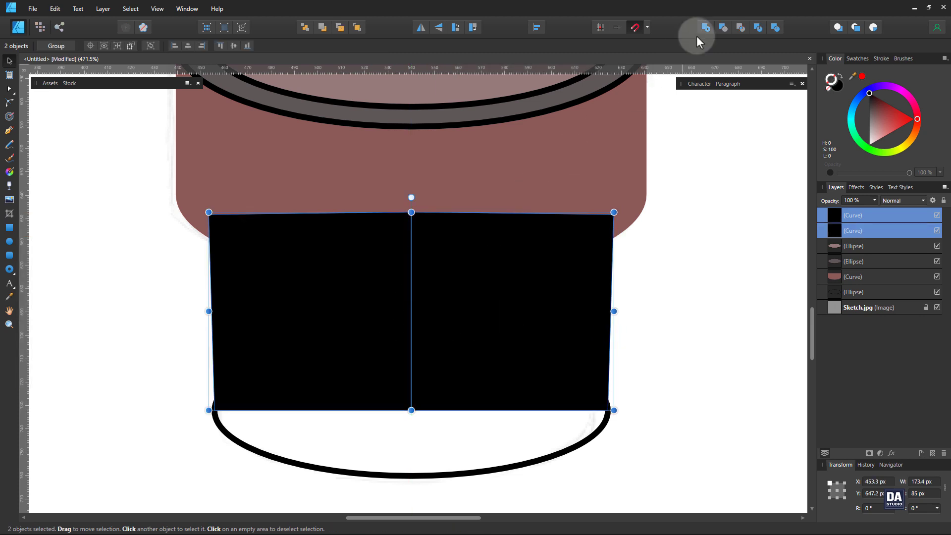
pyautogui.click(707, 26)
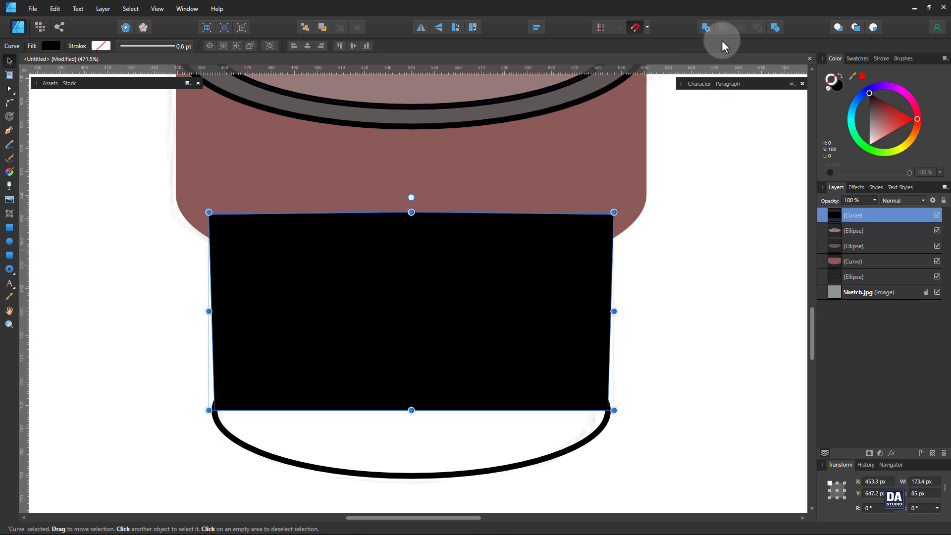
# - Stack the black pot body beneath the reddish-brown rim shape and swap the base ellipse's stroke and fill to make it solid black
pyautogui.moveTo(886, 218); pyautogui.dragTo(887, 275)
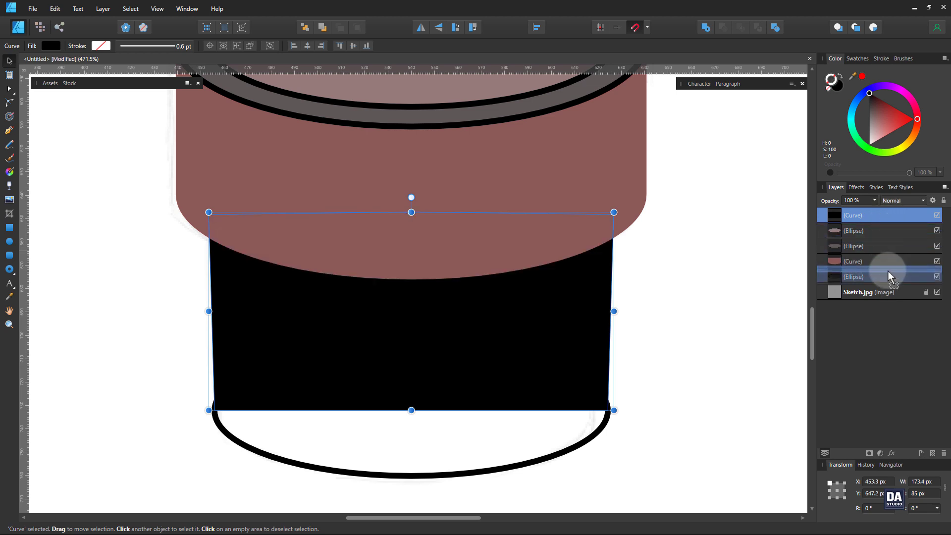
pyautogui.click(609, 431)
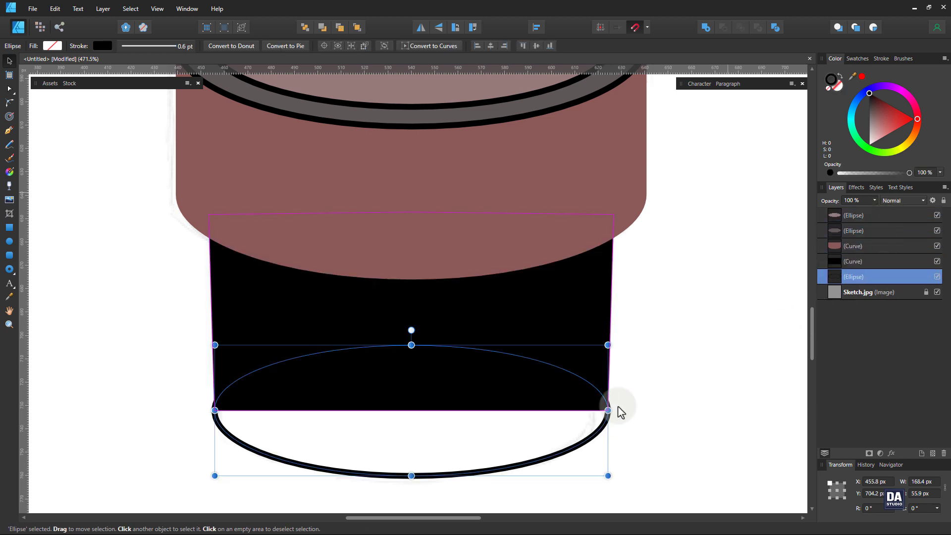
pyautogui.click(839, 76)
pyautogui.click(643, 317)
# - Merge the pot body and base ellipse into one shape and fill it with dark red, H 0, S 36, L 36
pyautogui.click(579, 358)
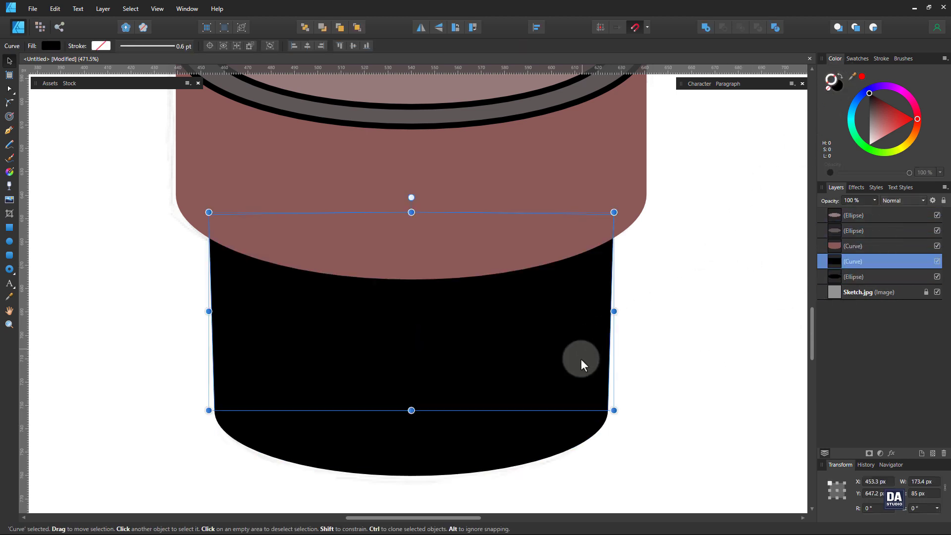
pyautogui.keyDown('shift'); pyautogui.click(574, 429); pyautogui.keyUp('shift')
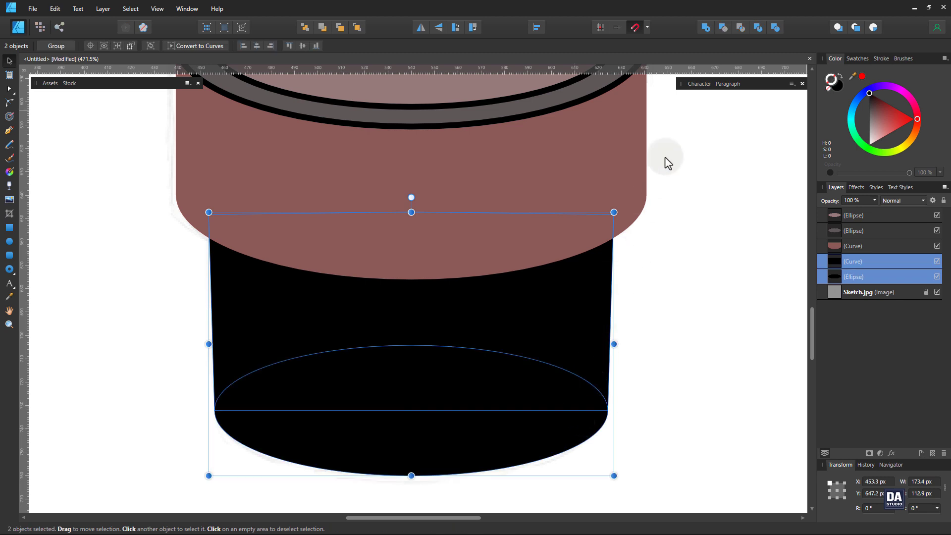
pyautogui.click(707, 28)
pyautogui.click(707, 29)
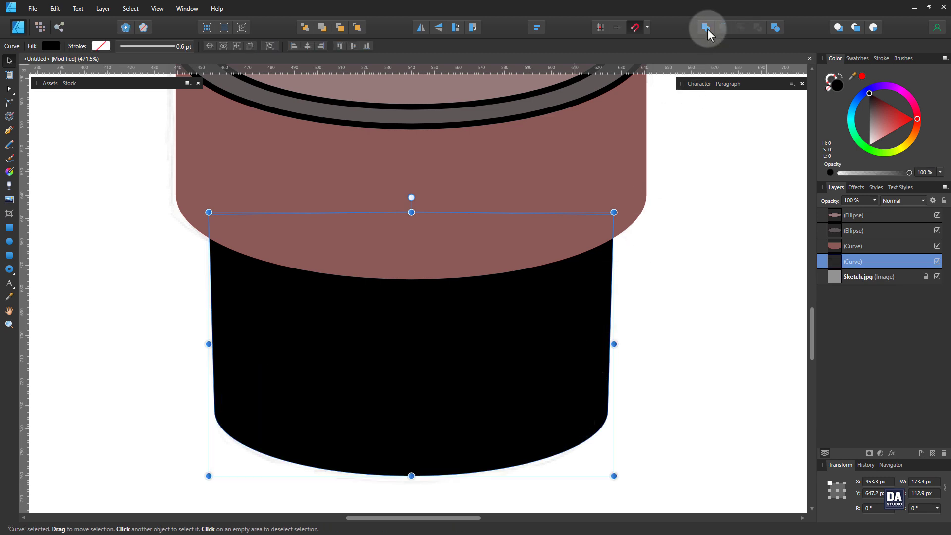
pyautogui.click(882, 116)
pyautogui.moveTo(880, 117); pyautogui.dragTo(880, 111)
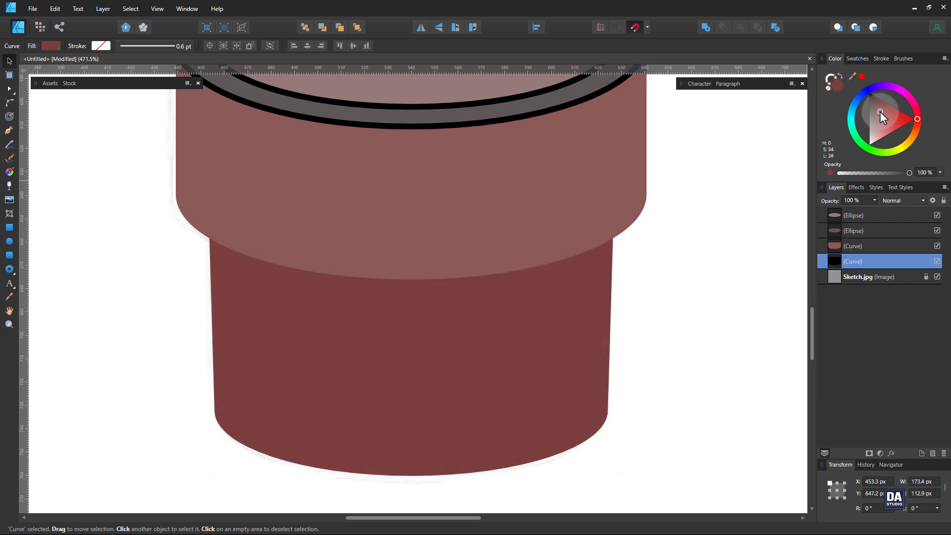
pyautogui.click(728, 266)
# - Group the two rim ellipses and both pot curves, and hide the group
pyautogui.moveTo(628, 269); pyautogui.dragTo(426, 237)
pyautogui.scroll(3, 425, 237)
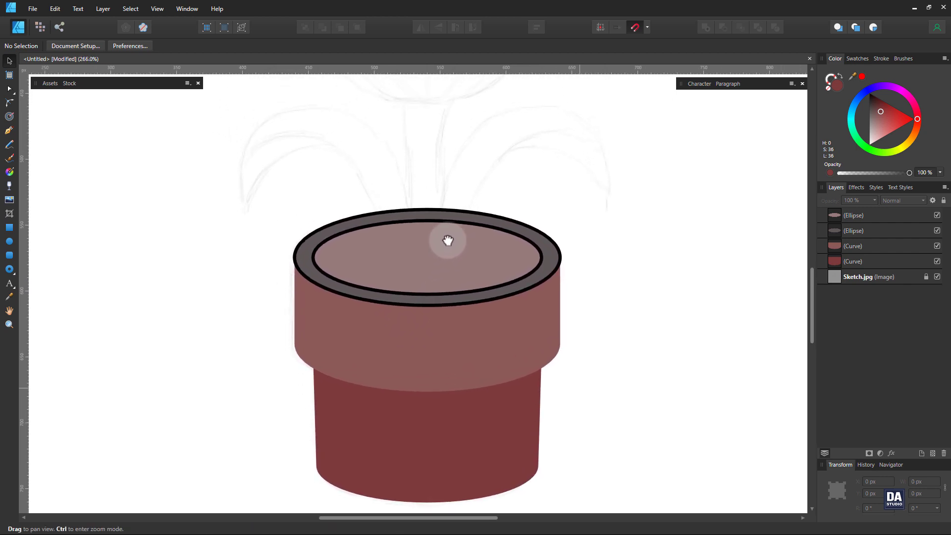
pyautogui.moveTo(471, 270); pyautogui.dragTo(468, 259)
pyautogui.click(856, 261)
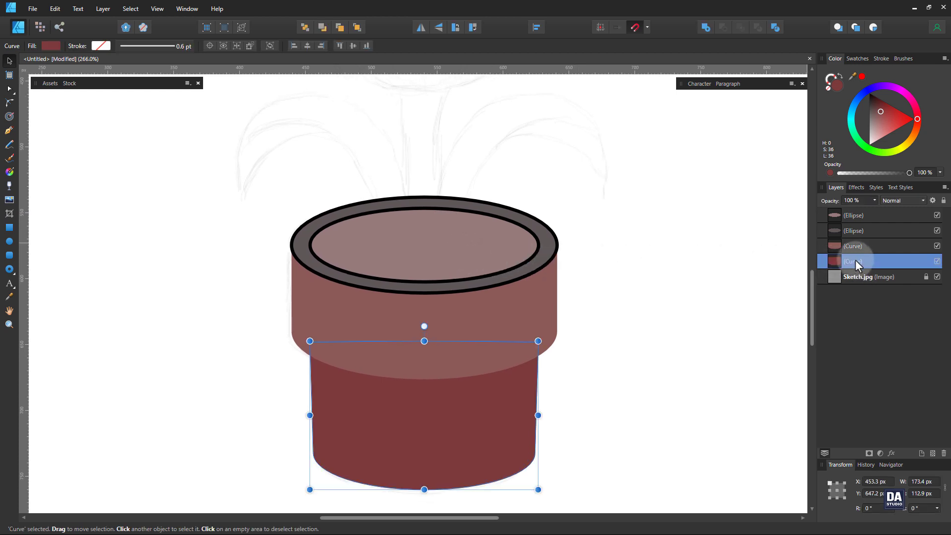
pyautogui.keyDown('shift'); pyautogui.click(865, 219); pyautogui.keyUp('shift')
pyautogui.rightClick(865, 219)
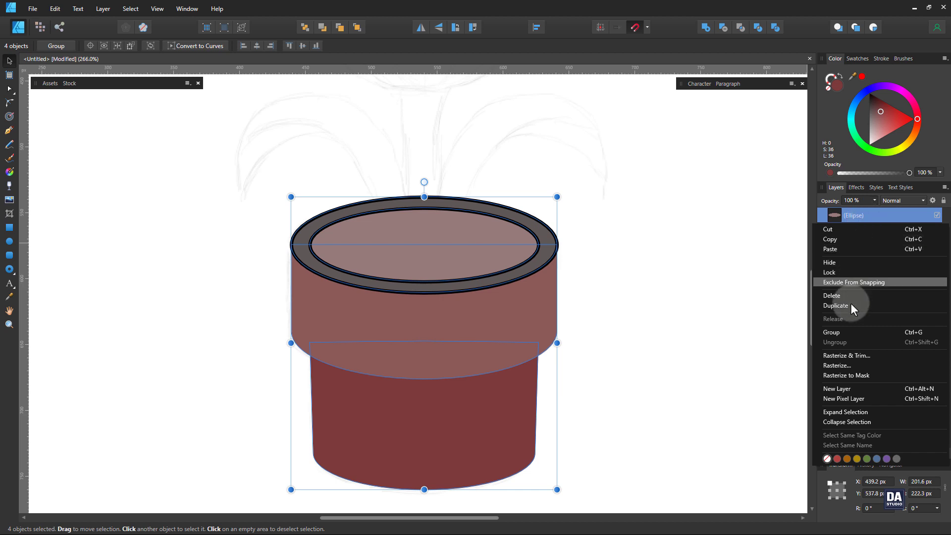
pyautogui.click(847, 330)
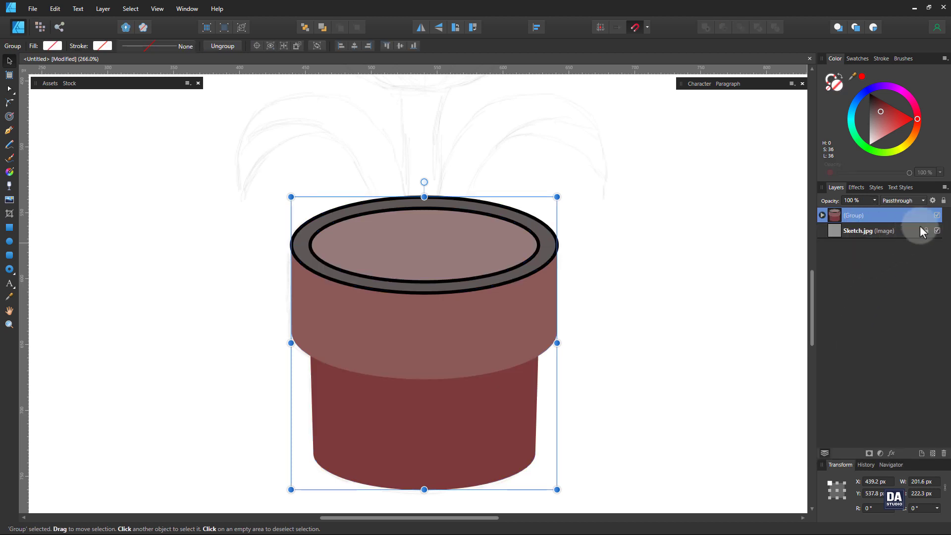
pyautogui.click(936, 215)
pyautogui.click(662, 274)
# - Draw a straight line from the left leaf's base in the pot to its tip, with a dark stroke, H 0, S 15, L 18
pyautogui.moveTo(534, 211); pyautogui.dragTo(519, 278)
pyautogui.moveTo(437, 273); pyautogui.dragTo(448, 273)
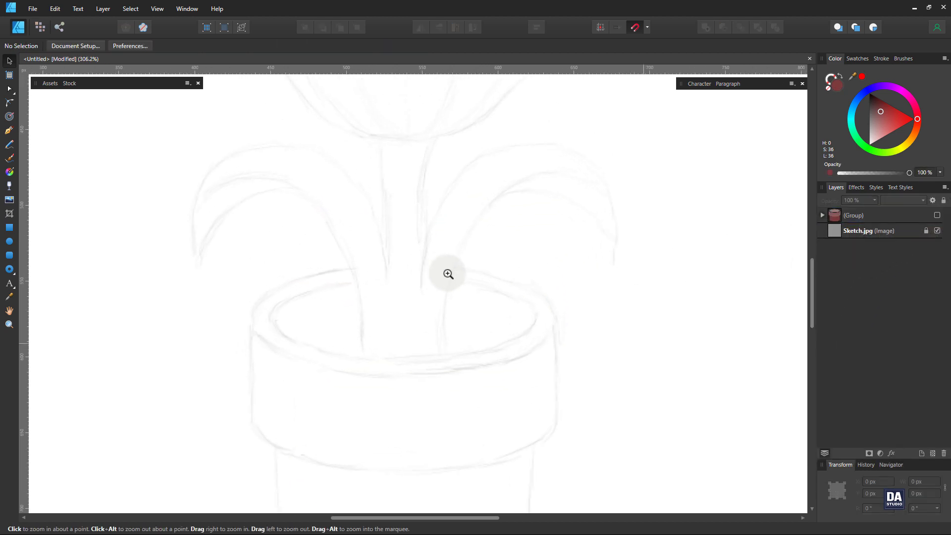
pyautogui.moveTo(415, 208); pyautogui.dragTo(431, 305)
pyautogui.moveTo(419, 227); pyautogui.dragTo(423, 295)
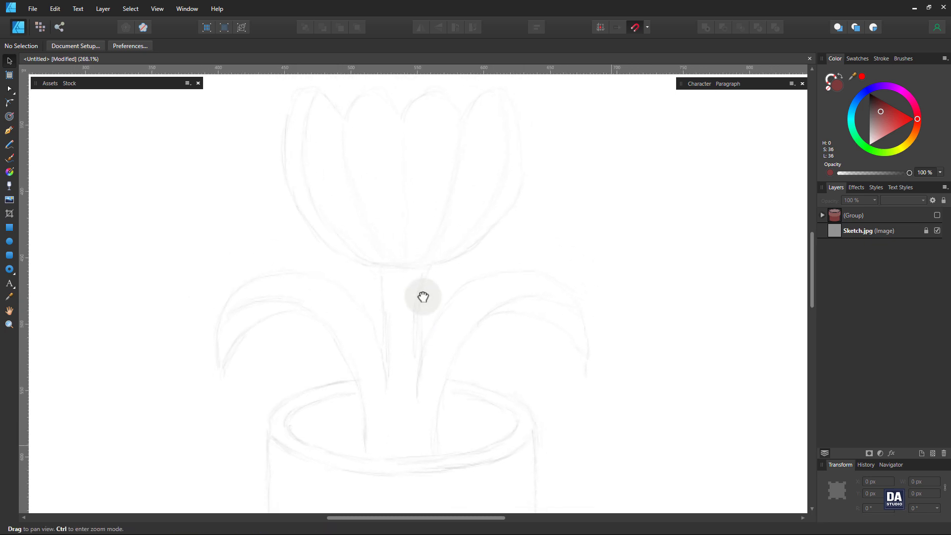
pyautogui.click(9, 131)
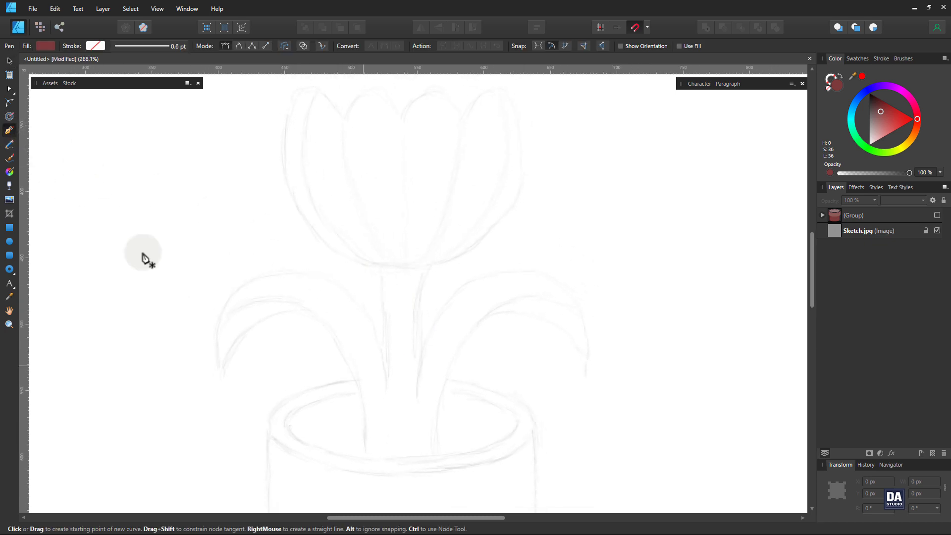
pyautogui.click(368, 457)
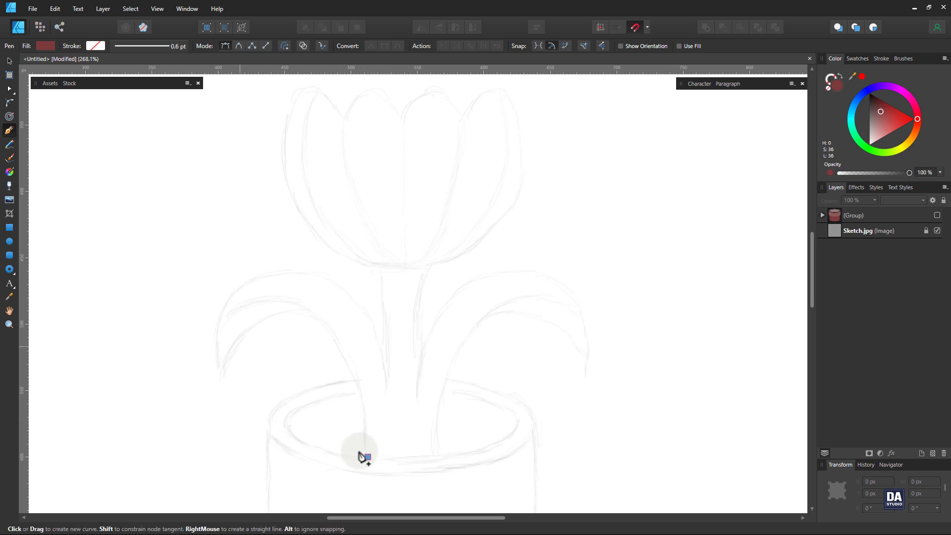
pyautogui.click(221, 354)
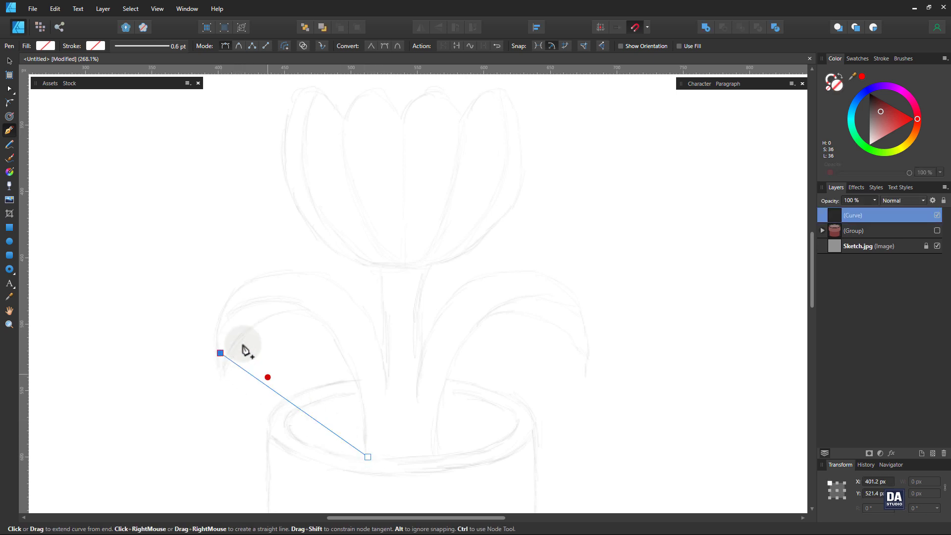
pyautogui.press('x')
pyautogui.moveTo(872, 107); pyautogui.dragTo(872, 102)
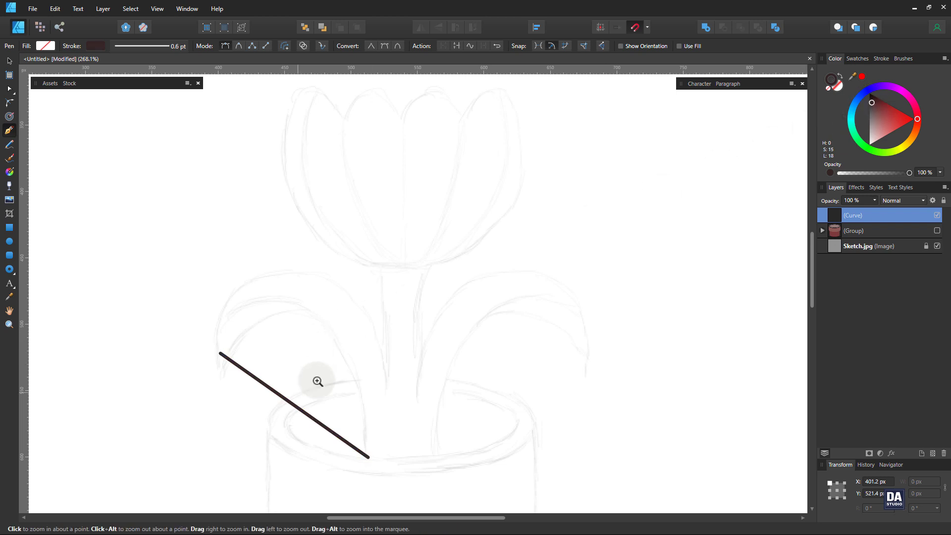
# - Bend the straight line into an arch along the sketched lower edge of the left leaf, adjusting both curve handles
pyautogui.moveTo(302, 388); pyautogui.dragTo(358, 348)
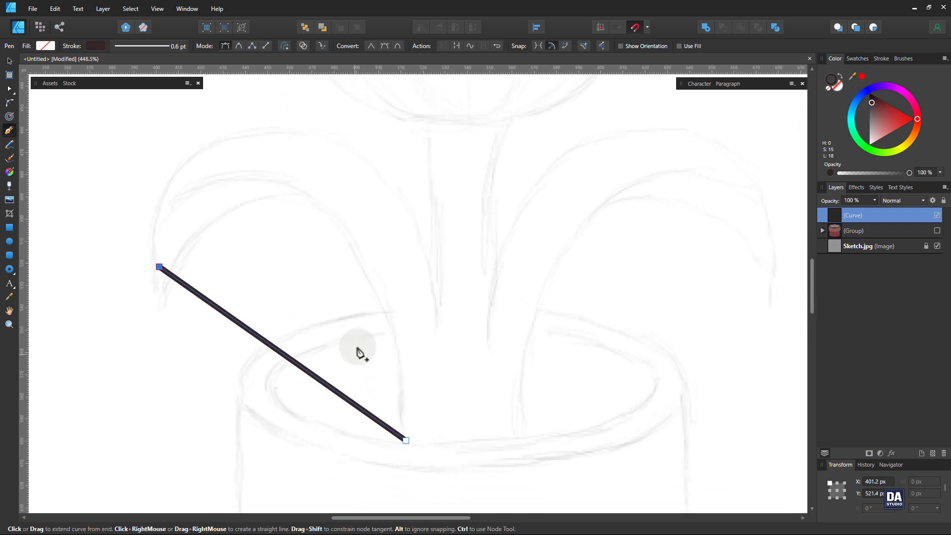
pyautogui.press('a')
pyautogui.moveTo(304, 371); pyautogui.dragTo(350, 270)
pyautogui.moveTo(304, 217); pyautogui.dragTo(274, 127)
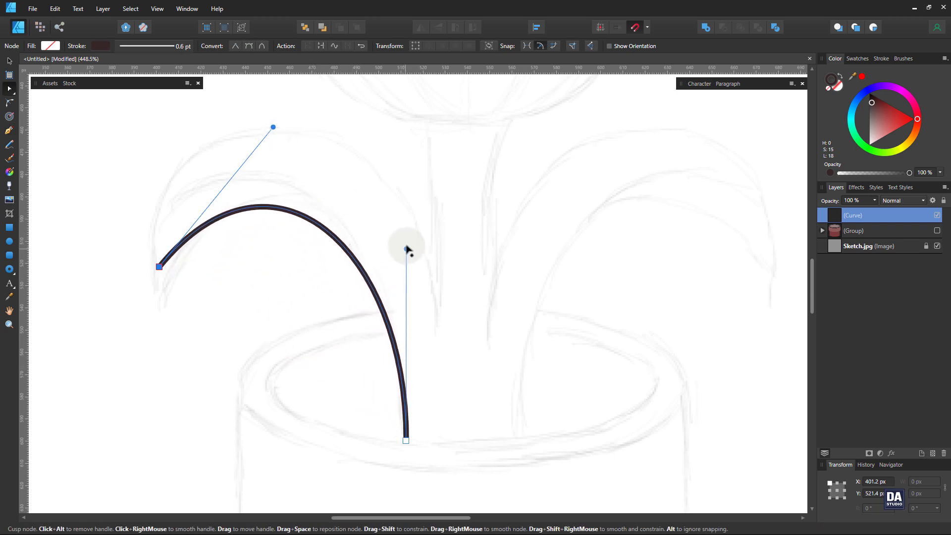
pyautogui.moveTo(406, 249); pyautogui.dragTo(411, 224)
pyautogui.moveTo(273, 127); pyautogui.dragTo(273, 118)
pyautogui.moveTo(412, 223); pyautogui.dragTo(412, 228)
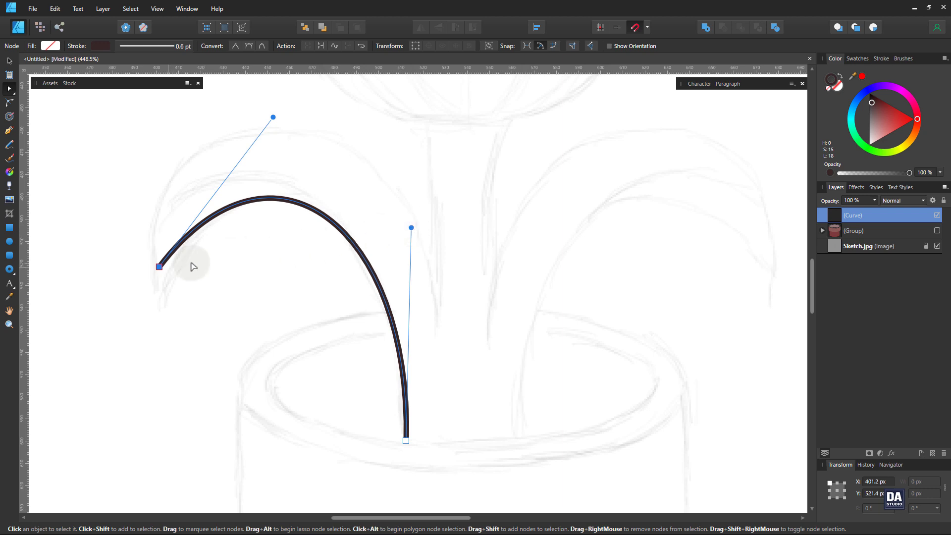
# - Lower the left leaf's tip node slightly and reshape the arch's handles to match the sketched inner leaf edge
pyautogui.moveTo(159, 269); pyautogui.dragTo(161, 278)
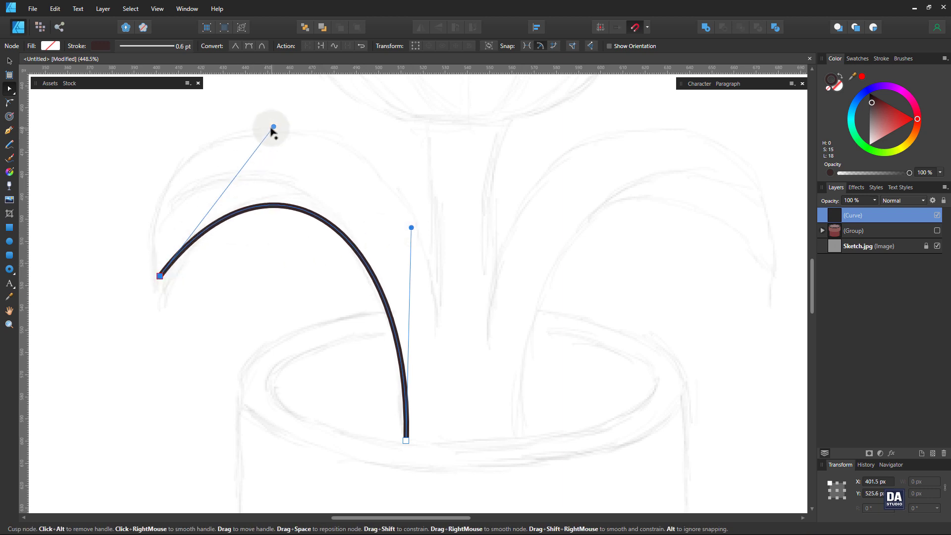
pyautogui.moveTo(272, 128); pyautogui.dragTo(231, 129)
pyautogui.moveTo(413, 230); pyautogui.dragTo(421, 202)
pyautogui.moveTo(230, 130)
pyautogui.mouseDown()
pyautogui.moveTo(233, 144)
pyautogui.moveTo(223, 146)
pyautogui.mouseUp()
pyautogui.moveTo(418, 199); pyautogui.dragTo(408, 171)
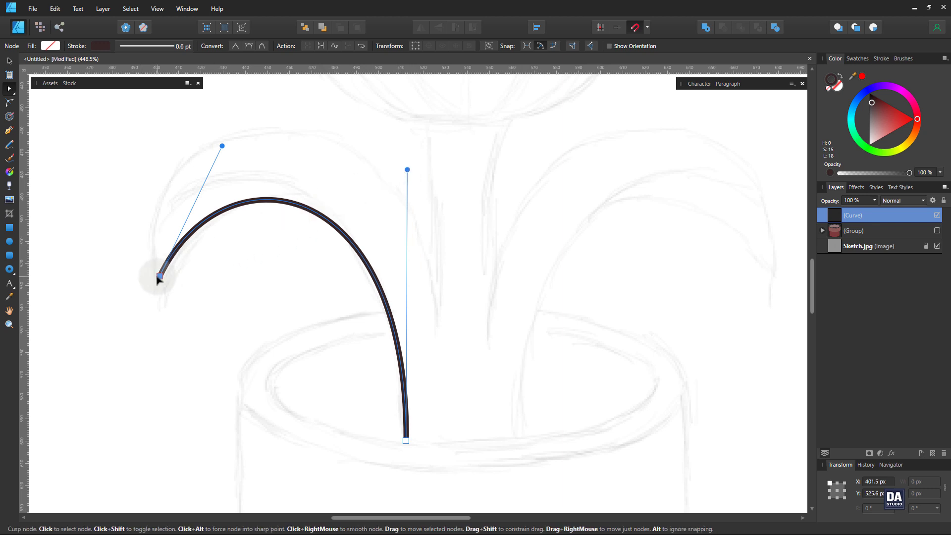
# - Continue the curve from the leaf tip to the stem and arch the new segment along the leaf's sketched upper edge
pyautogui.press('p')
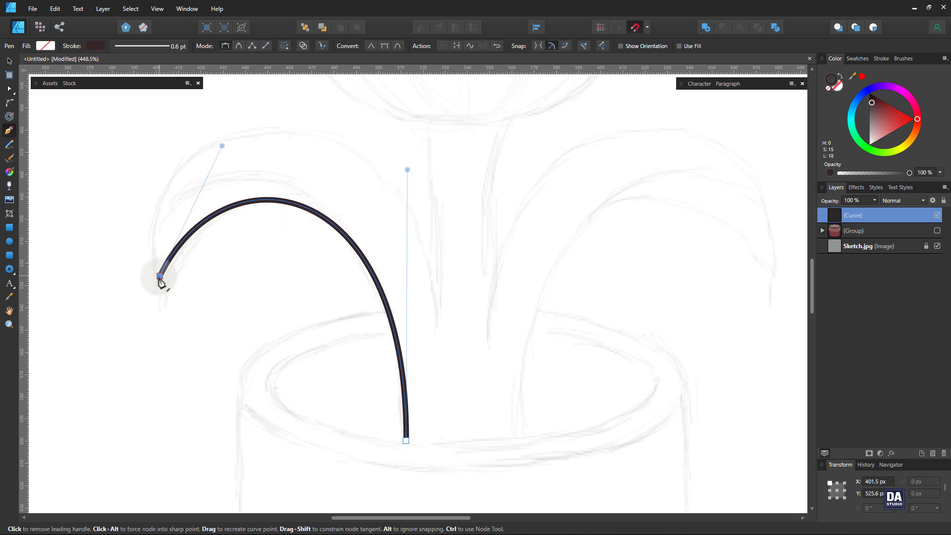
pyautogui.click(438, 308)
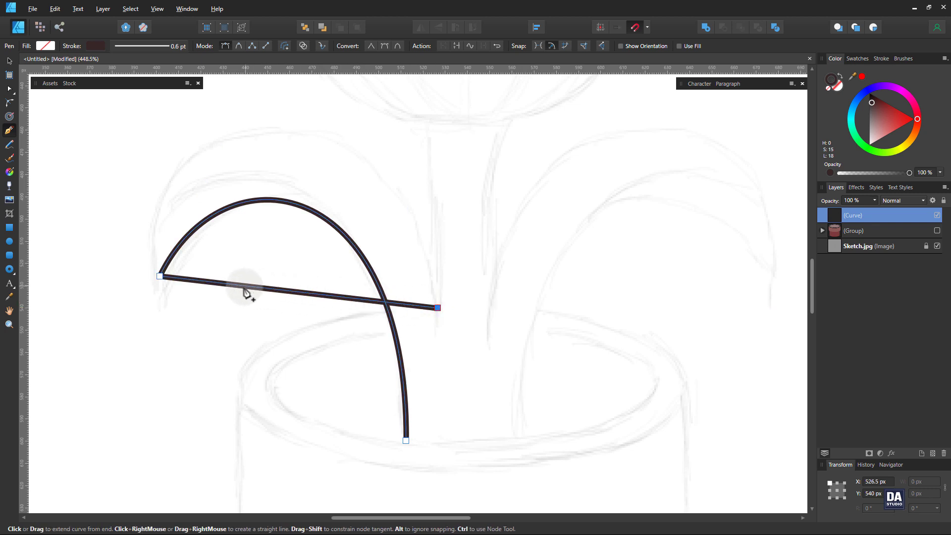
pyautogui.moveTo(244, 292); pyautogui.dragTo(179, 169)
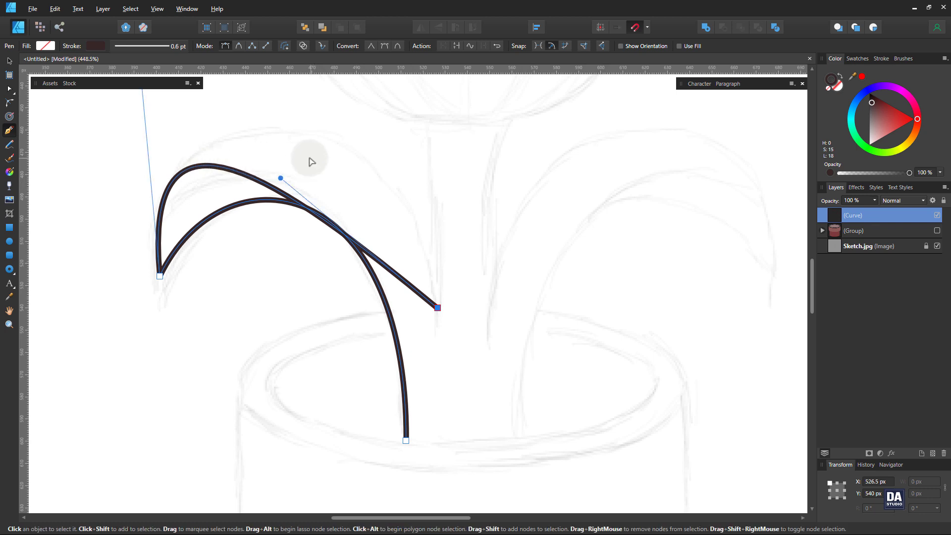
pyautogui.press('space')
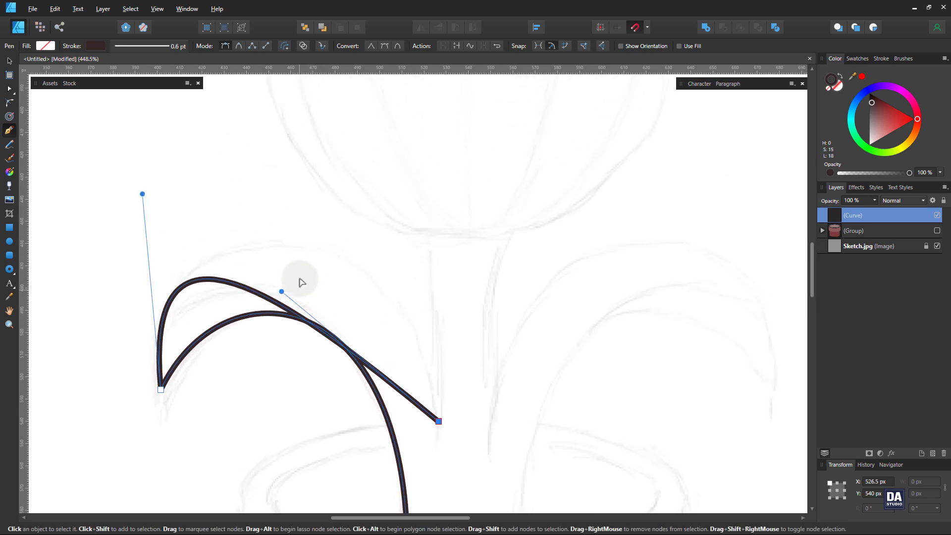
pyautogui.moveTo(281, 291); pyautogui.dragTo(425, 201)
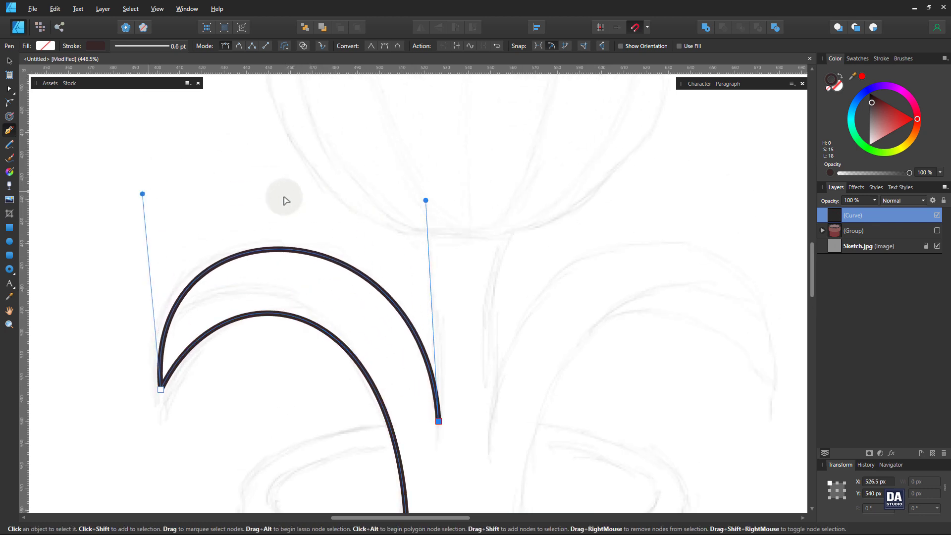
pyautogui.moveTo(142, 194); pyautogui.dragTo(140, 194)
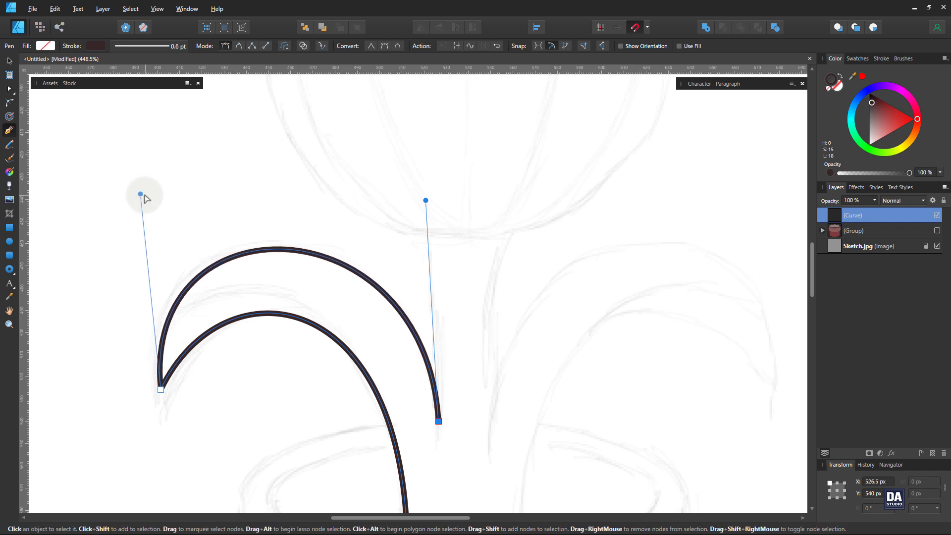
# - Extend the leaf curve from the stem junction up to the flower's base and bend the segment along the stem's sketched left edge
pyautogui.press('space')
pyautogui.moveTo(446, 397); pyautogui.dragTo(429, 394)
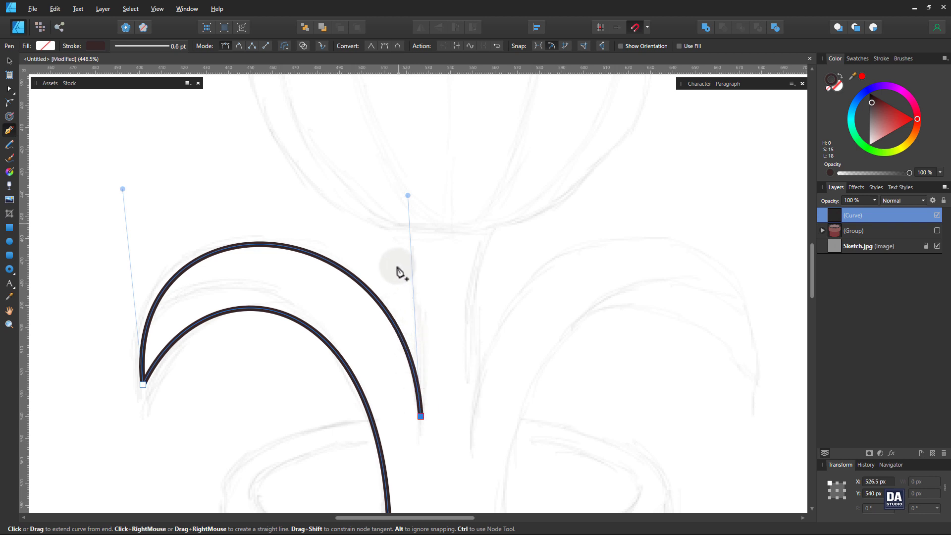
pyautogui.click(391, 223)
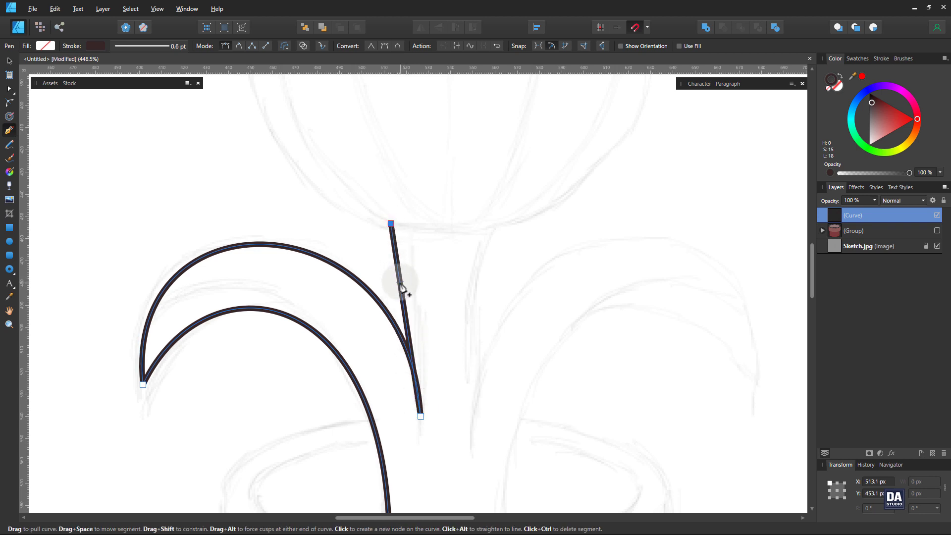
pyautogui.moveTo(403, 288)
pyautogui.mouseDown()
pyautogui.moveTo(418, 282)
pyautogui.moveTo(418, 290)
pyautogui.mouseUp()
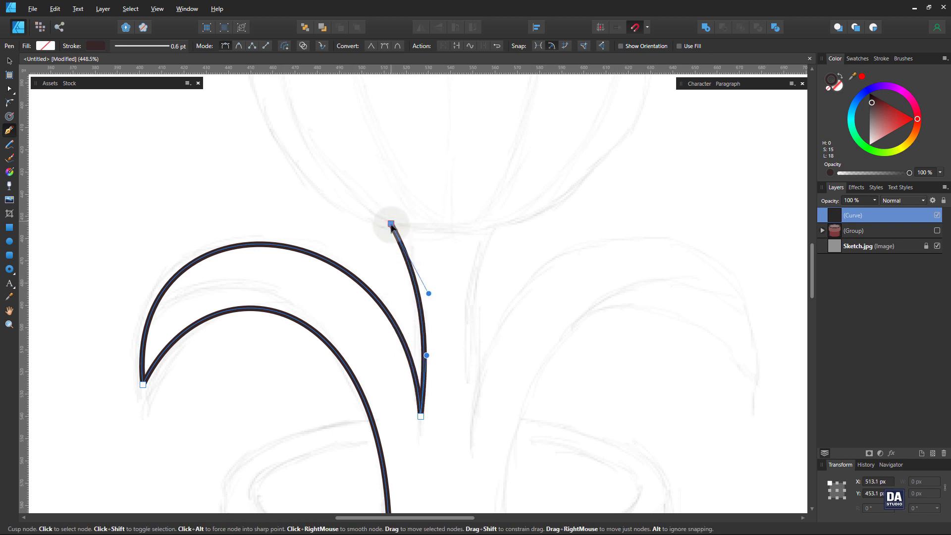
# - Refine the stem edge's top node and curve handles, and extend the outline with a horizontal segment to the page's vertical centre line
pyautogui.moveTo(391, 223); pyautogui.dragTo(399, 229)
pyautogui.moveTo(435, 297); pyautogui.dragTo(433, 285)
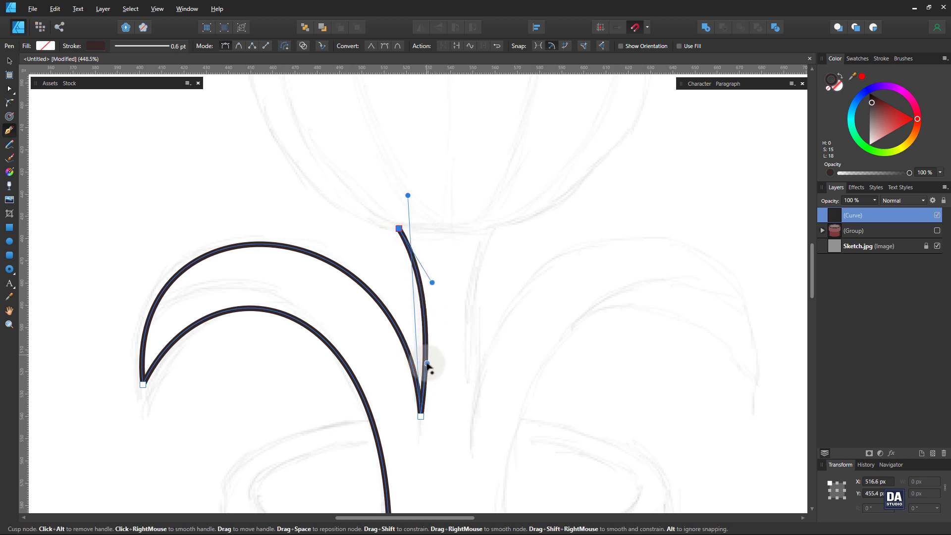
pyautogui.moveTo(402, 233); pyautogui.dragTo(397, 228)
pyautogui.moveTo(427, 277); pyautogui.dragTo(432, 274)
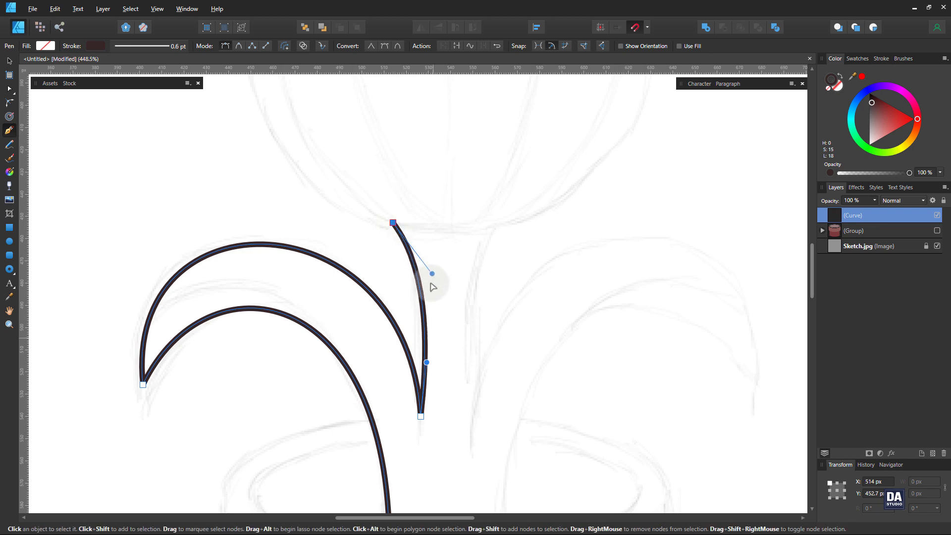
pyautogui.click(427, 364)
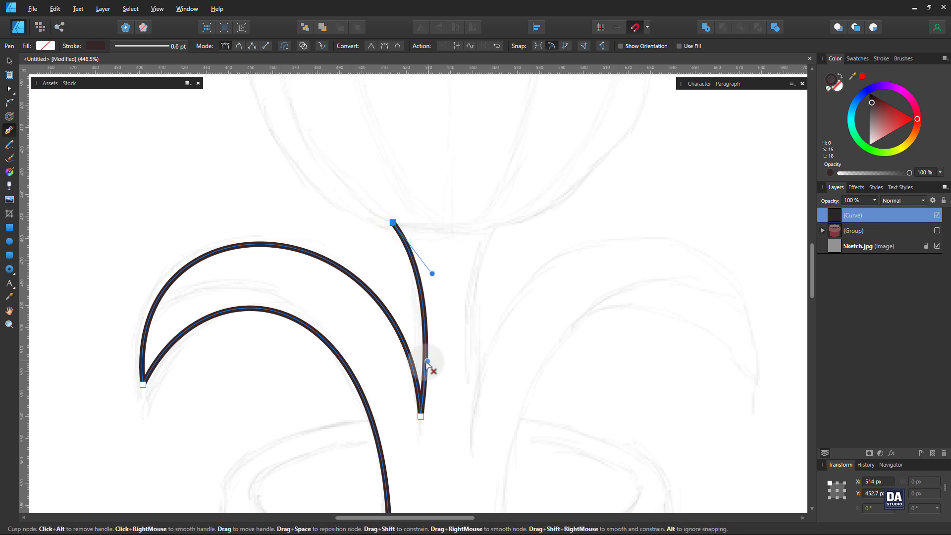
pyautogui.click(393, 223)
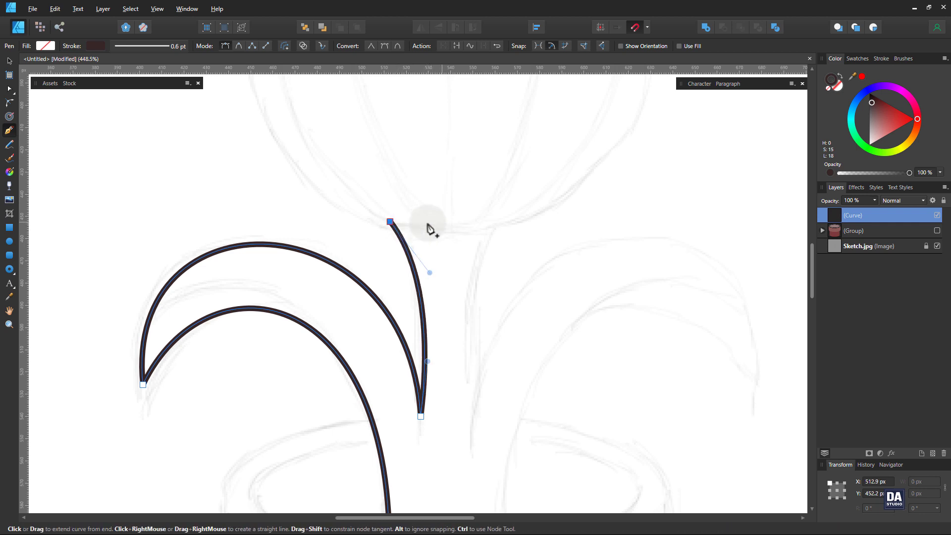
pyautogui.scroll(-4, 429, 229)
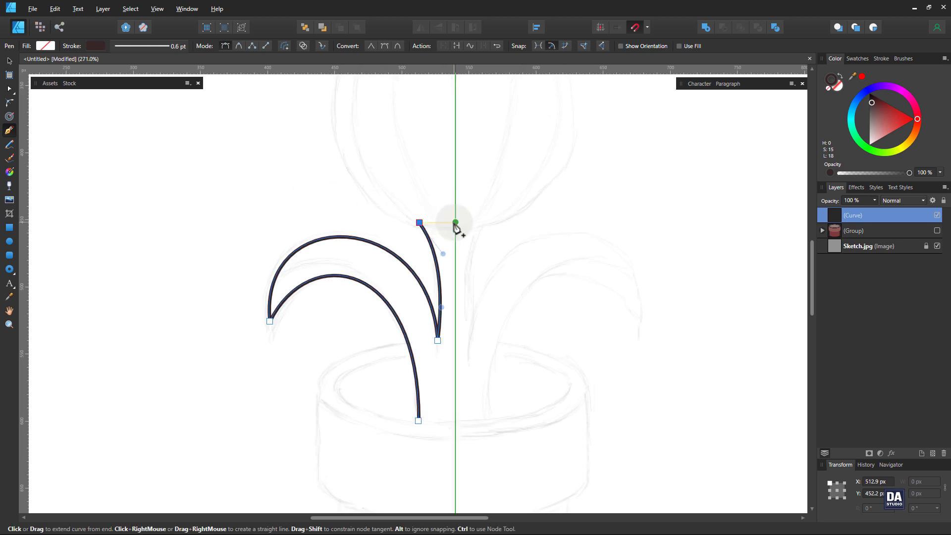
pyautogui.click(455, 223)
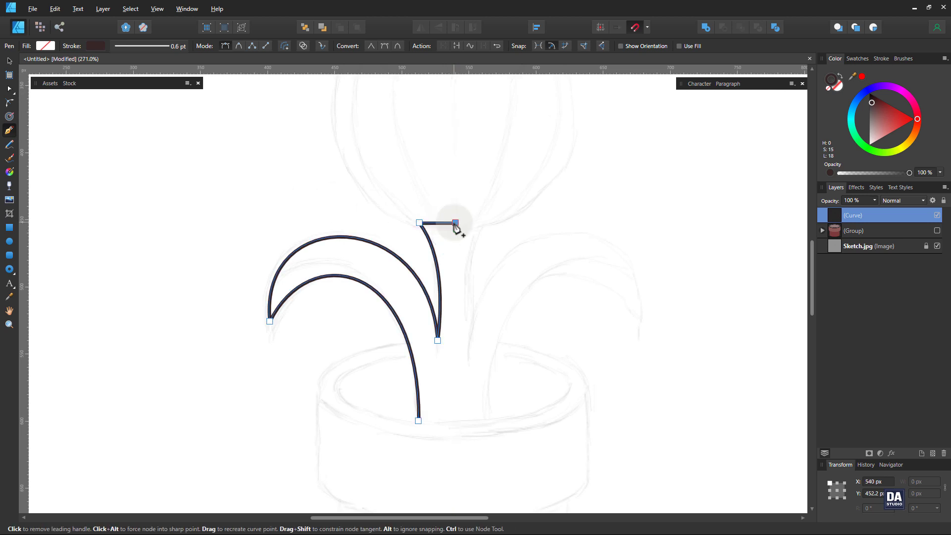
# - Duplicate the half outline, flip the copy horizontally and align it against the original as the right leaf and stem half
pyautogui.press('v')
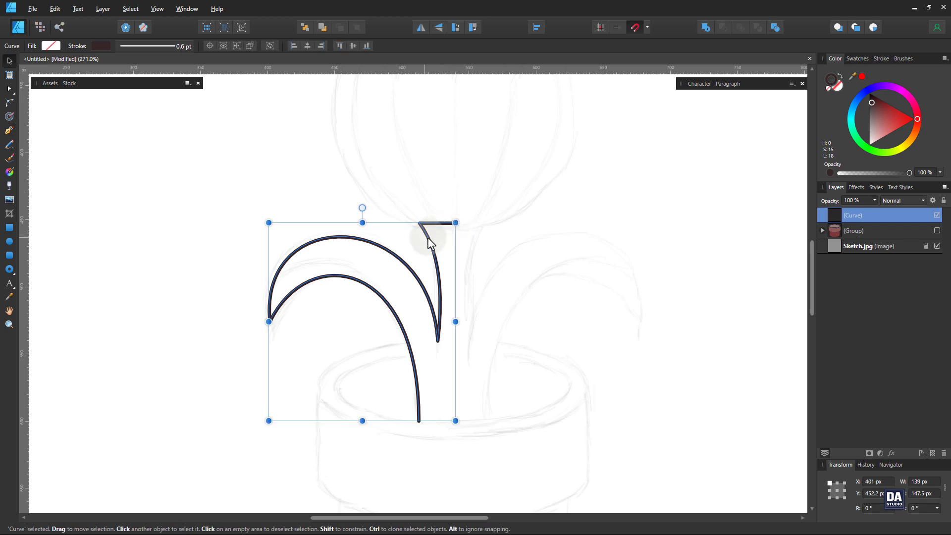
pyautogui.keyDown('ctrl'); pyautogui.moveTo(429, 238); pyautogui.dragTo(468, 236); pyautogui.keyUp('ctrl')
pyautogui.click(421, 28)
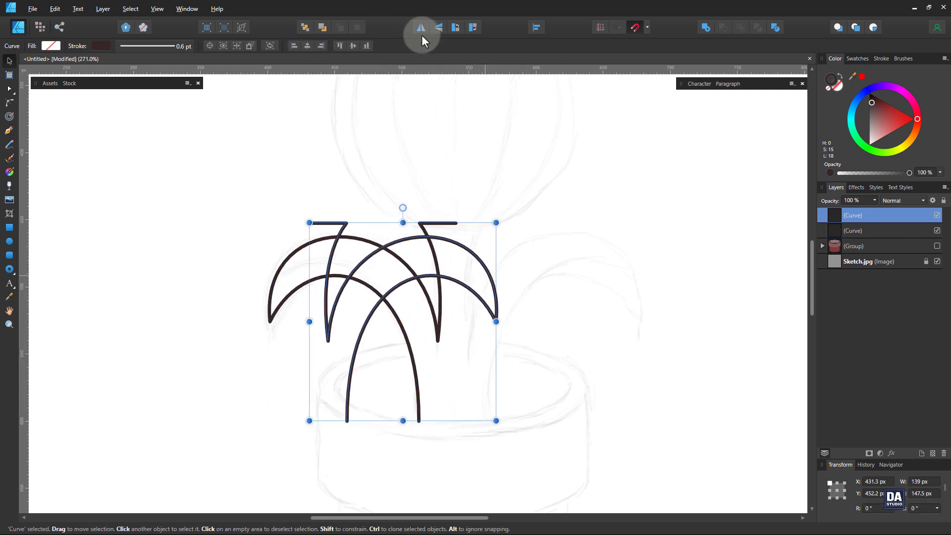
pyautogui.moveTo(453, 285); pyautogui.dragTo(597, 286)
# - Join the two outline halves at the top of the stem and close the resulting curve across the stem's base
pyautogui.keyDown('shift'); pyautogui.click(440, 293); pyautogui.keyUp('shift')
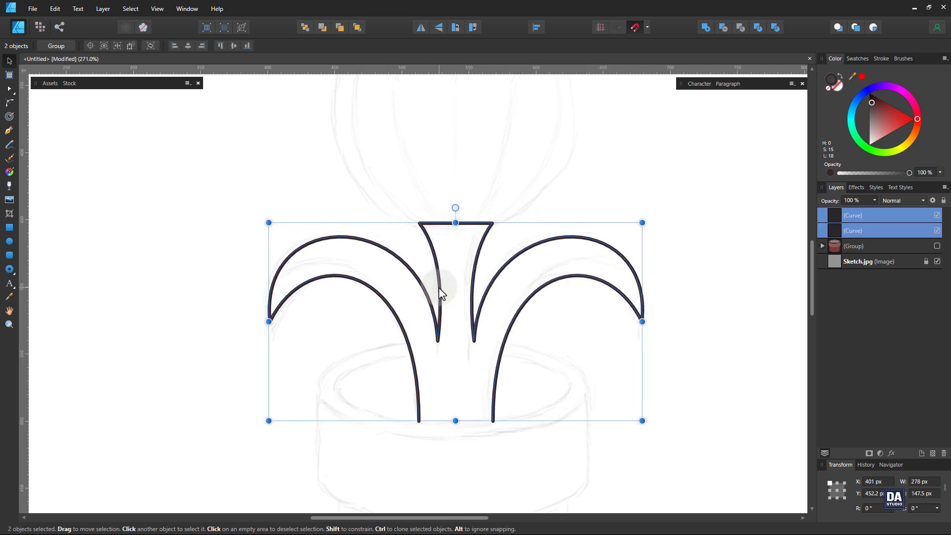
pyautogui.press('a')
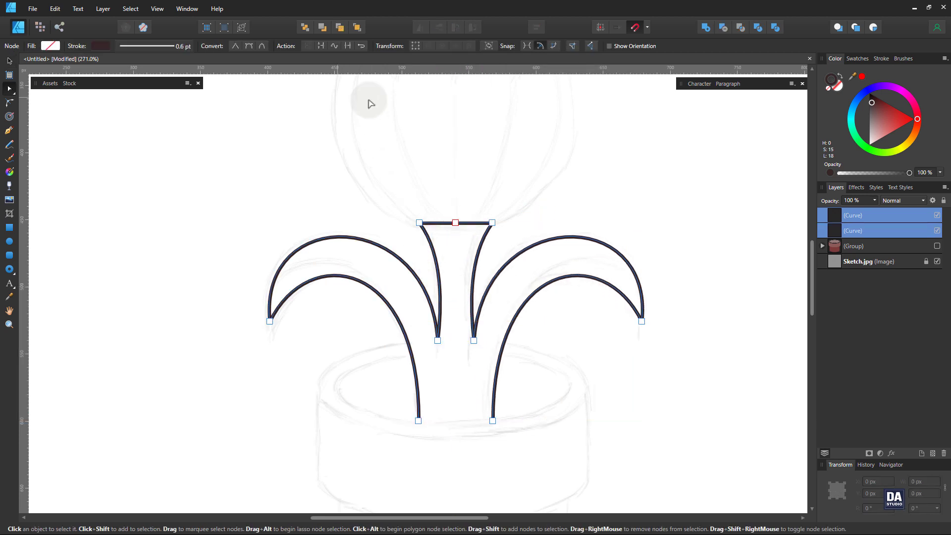
pyautogui.click(349, 46)
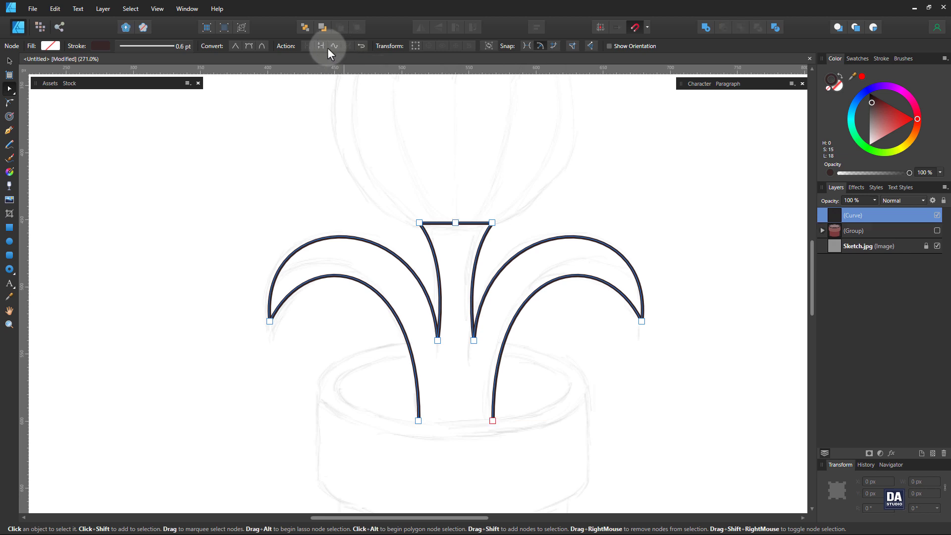
pyautogui.click(320, 47)
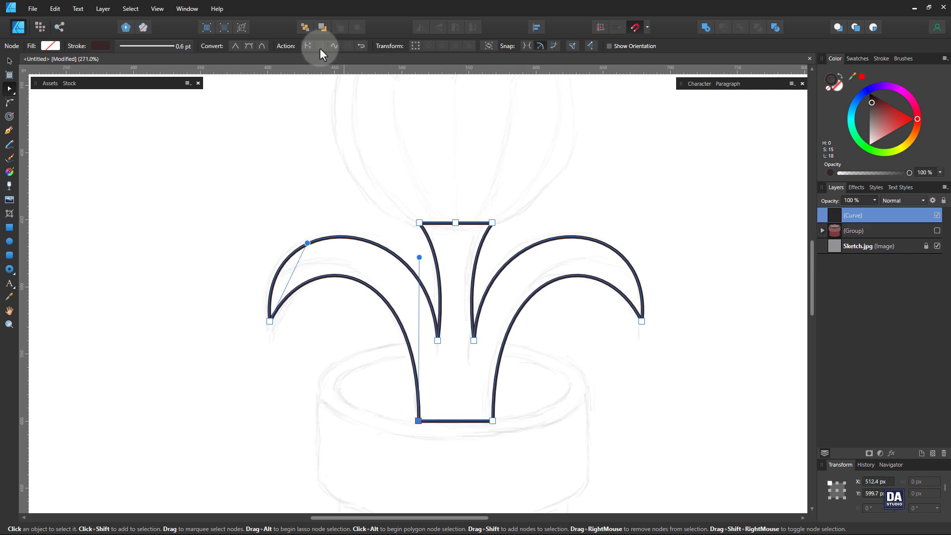
pyautogui.click(9, 61)
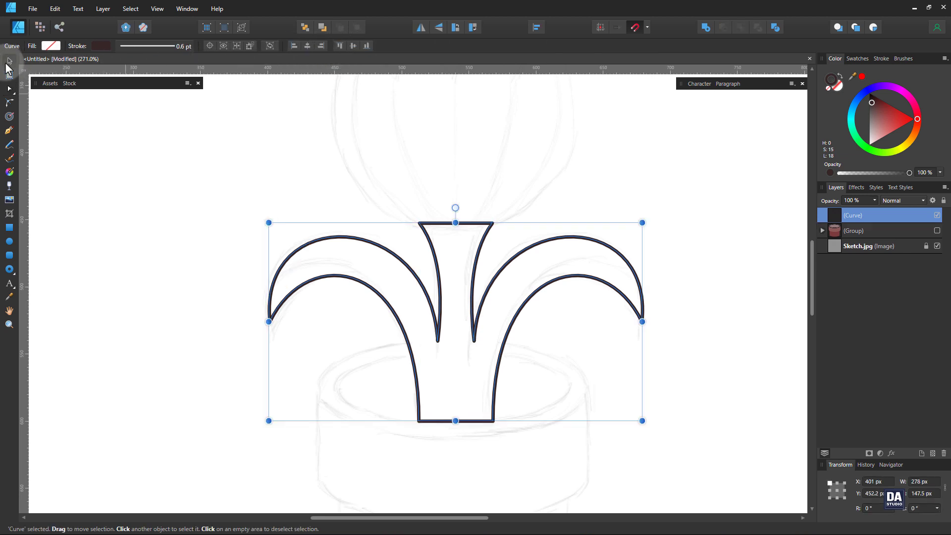
# - Swap the outline's stroke for a fill and set the fill to green, H 106, S 47, L 31
pyautogui.click(841, 75)
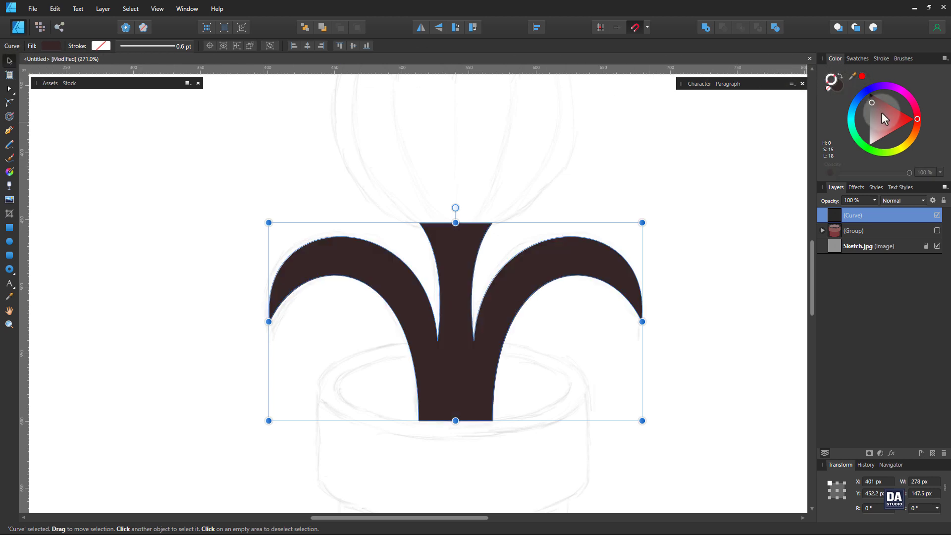
pyautogui.click(875, 152)
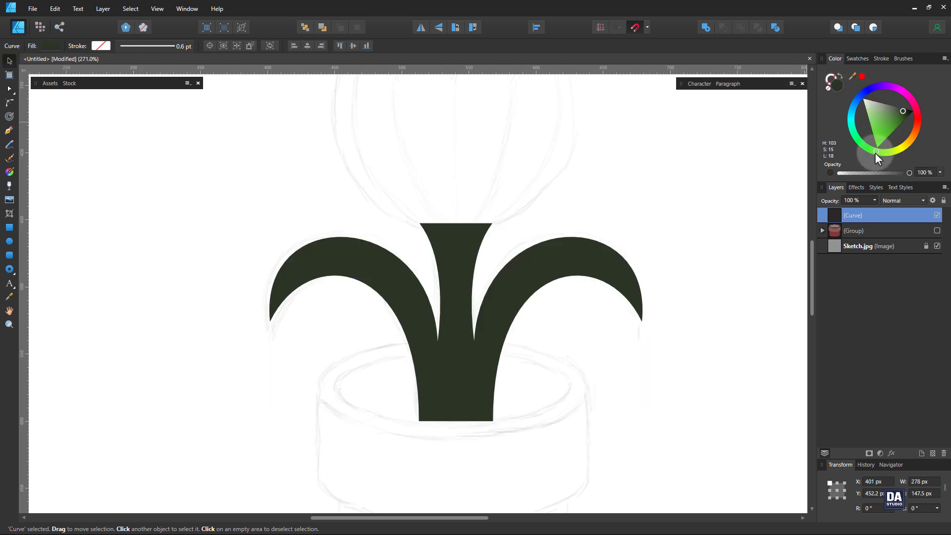
pyautogui.moveTo(884, 133); pyautogui.dragTo(893, 121)
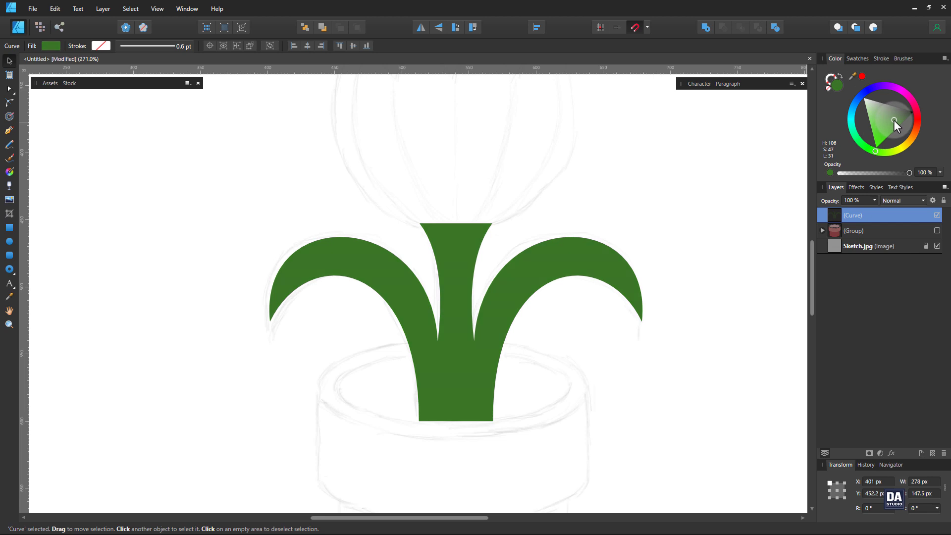
# - Show the pot group and bow the stem's straight bottom edge downward to follow the pot's inner rim
pyautogui.click(938, 231)
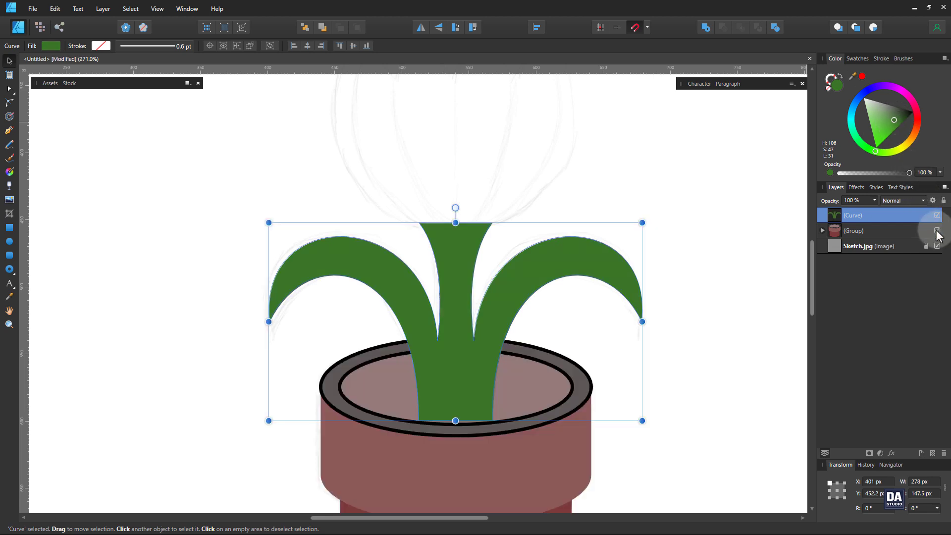
pyautogui.click(742, 389)
pyautogui.moveTo(461, 434); pyautogui.dragTo(444, 356)
pyautogui.click(397, 316)
pyautogui.press('a')
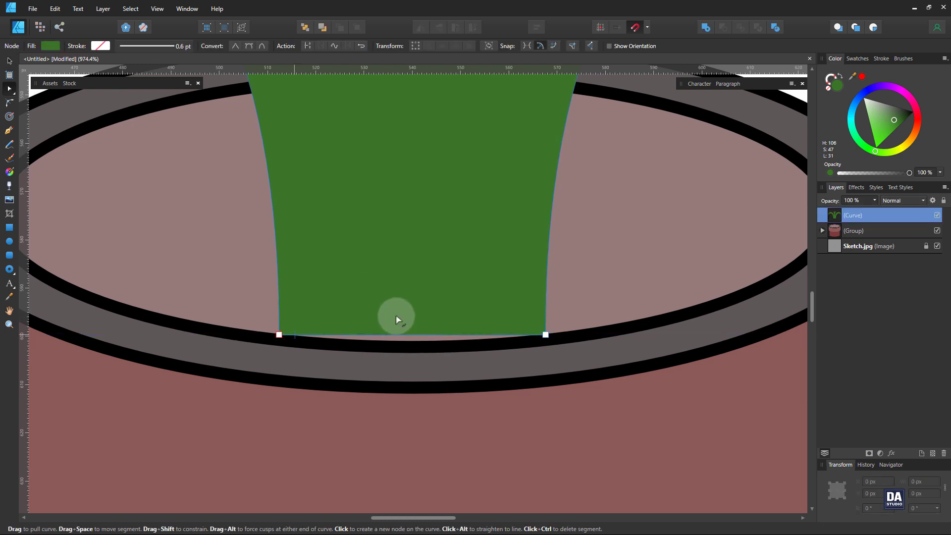
pyautogui.moveTo(406, 337); pyautogui.dragTo(409, 343)
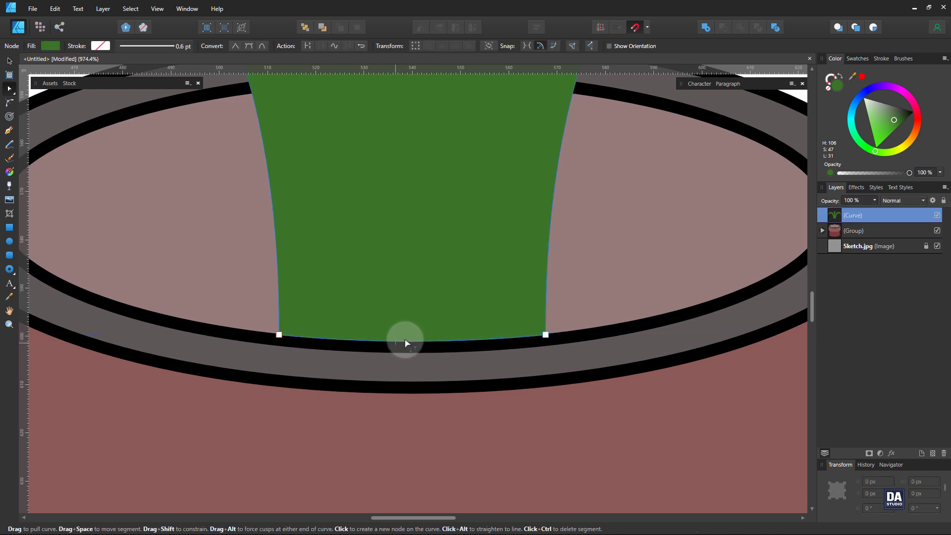
# - Raise both bottom corner nodes of the stem slightly onto the rim and fine-tune the bottom edge's curve handles
pyautogui.scroll(2, 304, 332)
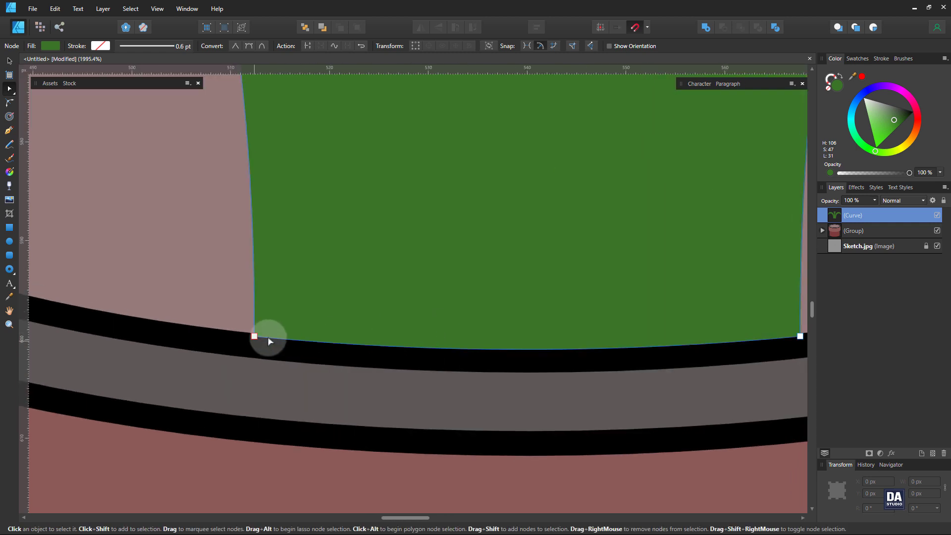
pyautogui.moveTo(254, 337); pyautogui.dragTo(253, 335)
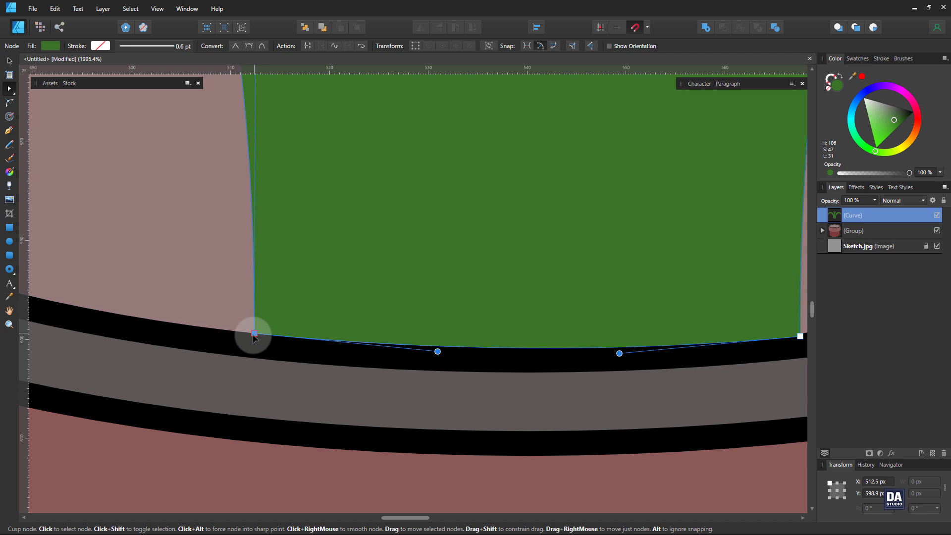
pyautogui.moveTo(515, 335); pyautogui.dragTo(310, 333)
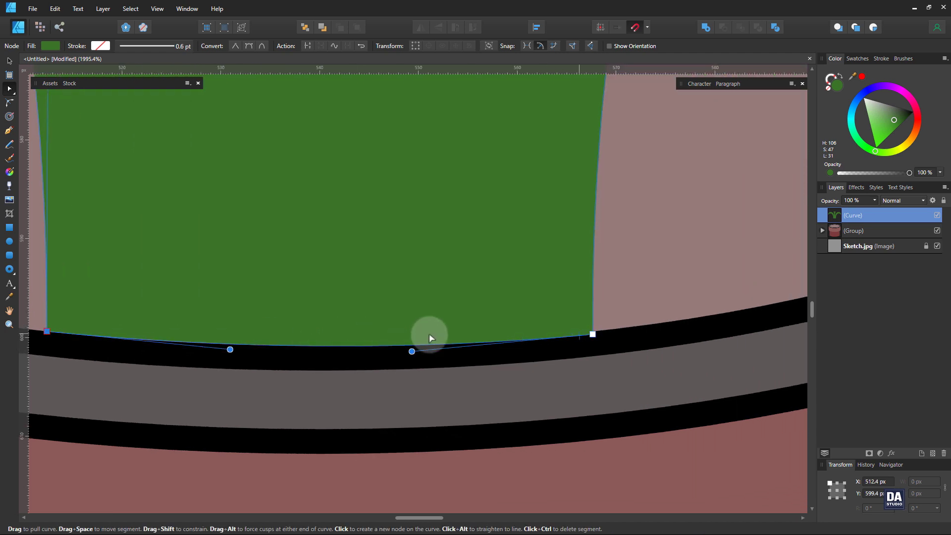
pyautogui.moveTo(594, 335); pyautogui.dragTo(593, 332)
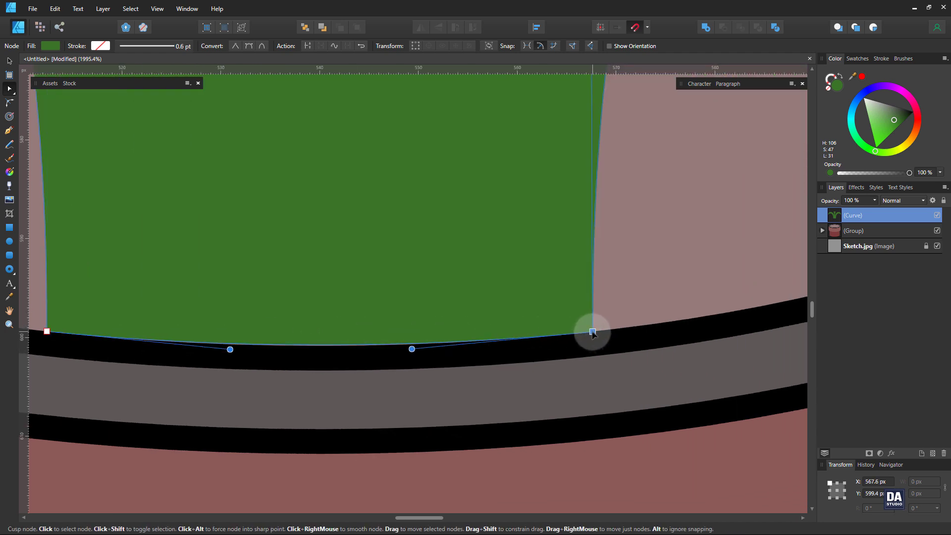
pyautogui.click(409, 352)
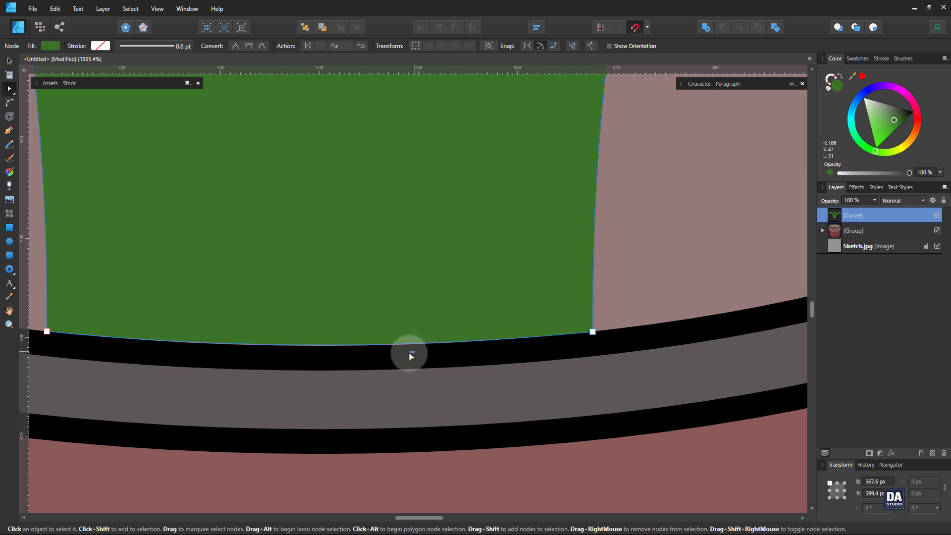
pyautogui.click(592, 332)
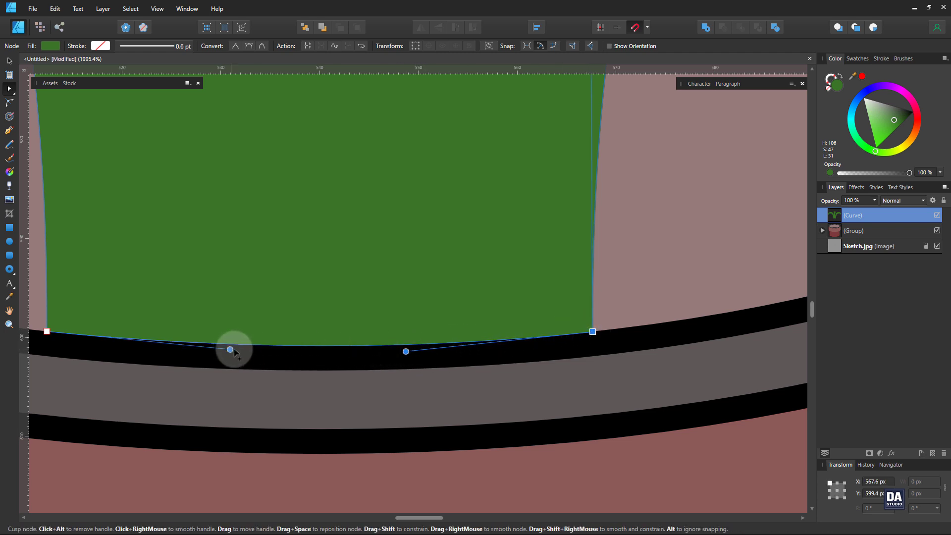
pyautogui.moveTo(230, 350); pyautogui.dragTo(236, 352)
# - Draw a Pen tool segment from the flower's centre across the inner left petal and arch it along the sketched petal top
pyautogui.moveTo(463, 345); pyautogui.dragTo(139, 299)
pyautogui.moveTo(486, 286)
pyautogui.mouseDown()
pyautogui.moveTo(503, 340)
pyautogui.moveTo(515, 312)
pyautogui.moveTo(361, 278)
pyautogui.moveTo(395, 252)
pyautogui.moveTo(391, 298)
pyautogui.moveTo(507, 221)
pyautogui.moveTo(427, 246)
pyautogui.moveTo(418, 274)
pyautogui.moveTo(420, 229)
pyautogui.moveTo(419, 245)
pyautogui.moveTo(435, 261)
pyautogui.mouseUp()
pyautogui.moveTo(414, 229); pyautogui.dragTo(398, 244)
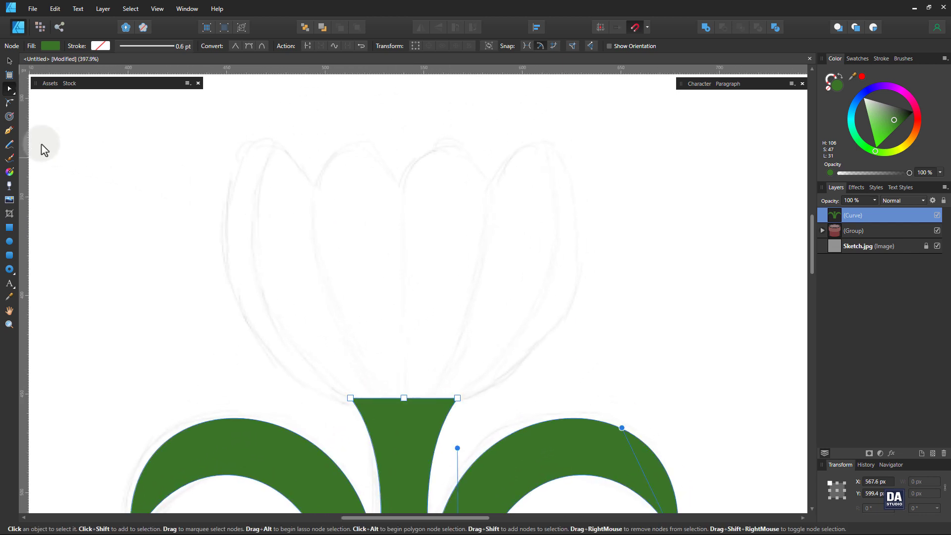
pyautogui.click(9, 130)
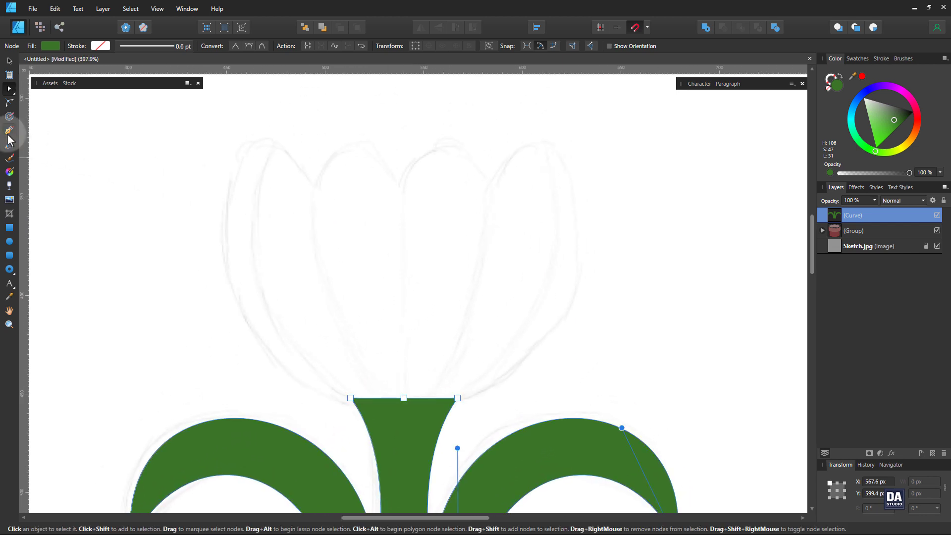
pyautogui.click(404, 186)
pyautogui.click(317, 184)
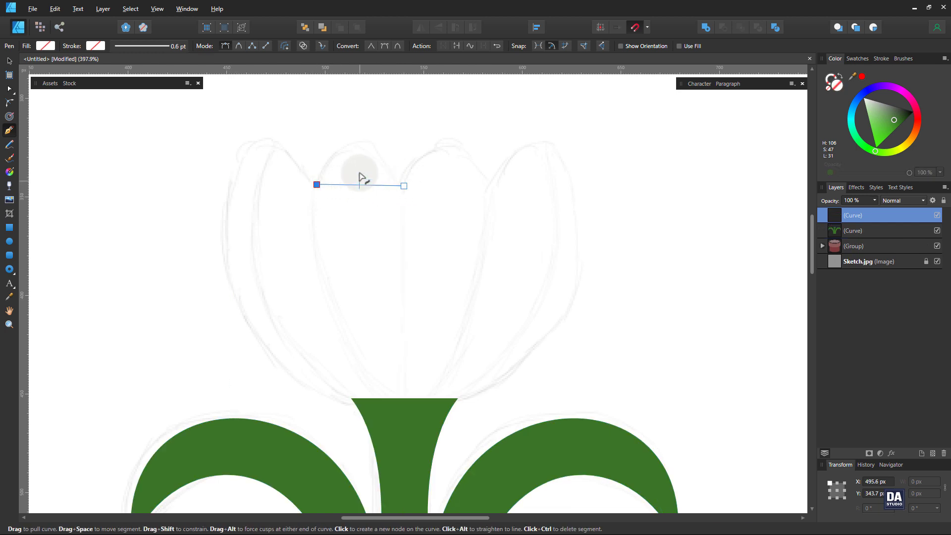
pyautogui.moveTo(360, 173); pyautogui.dragTo(353, 147)
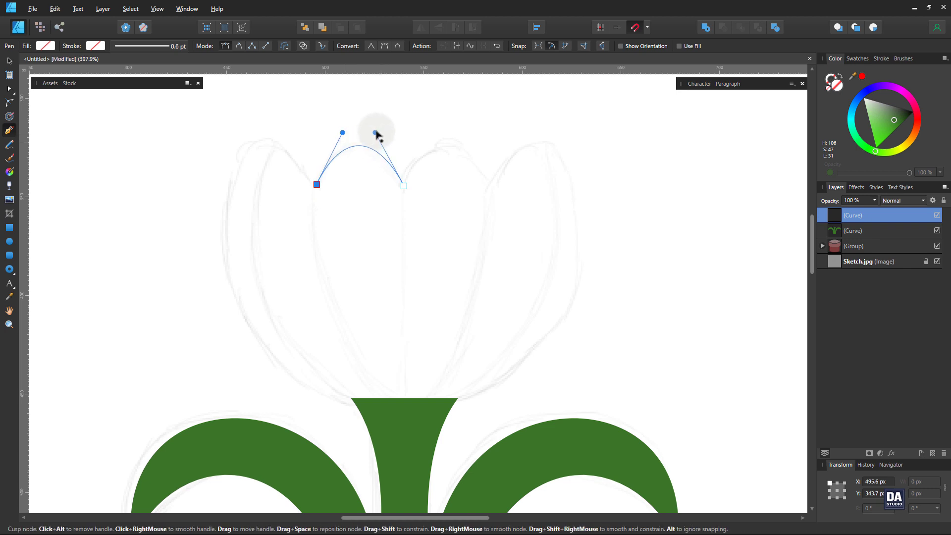
# - Give the petal curve a dark stroke, H 0, S 18, L 15, and extend it with an arch over the outer left petal
pyautogui.click(831, 79)
pyautogui.click(873, 103)
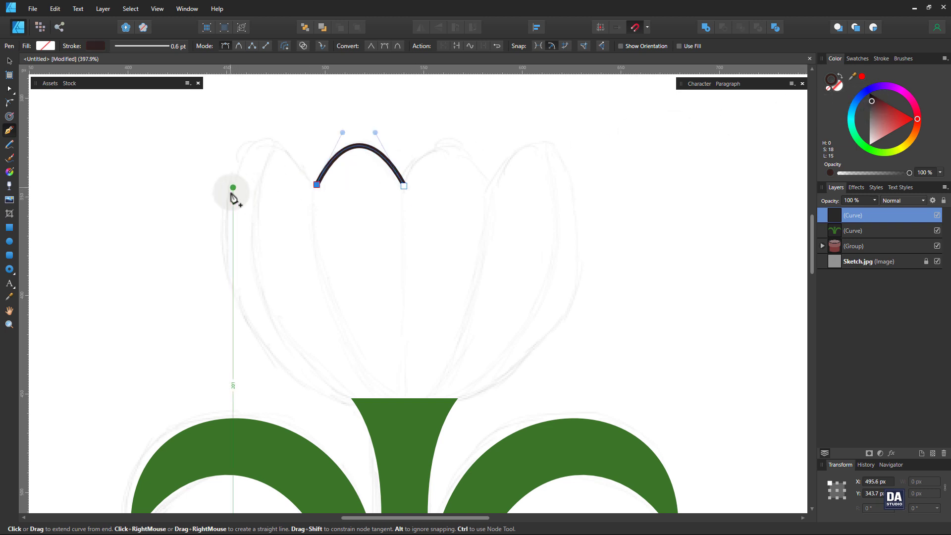
pyautogui.click(233, 174)
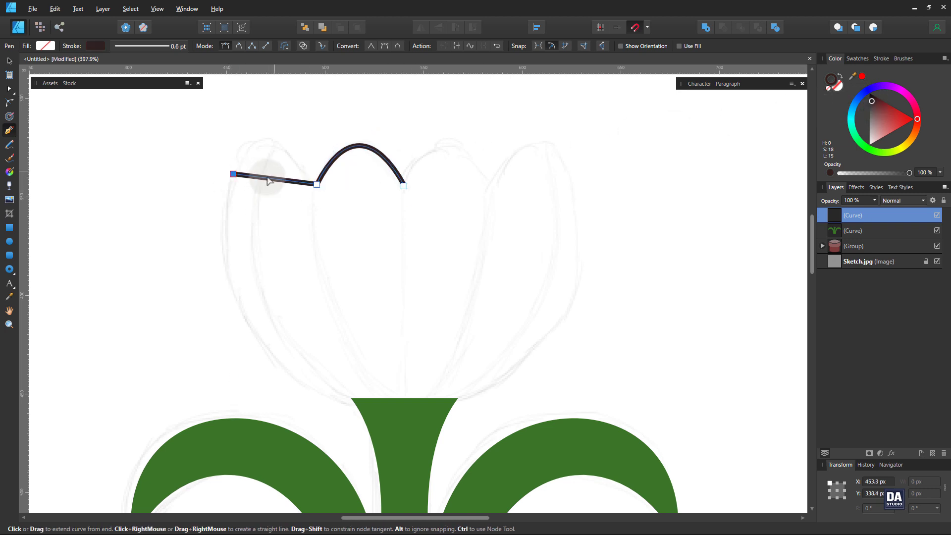
pyautogui.moveTo(270, 178); pyautogui.dragTo(252, 122)
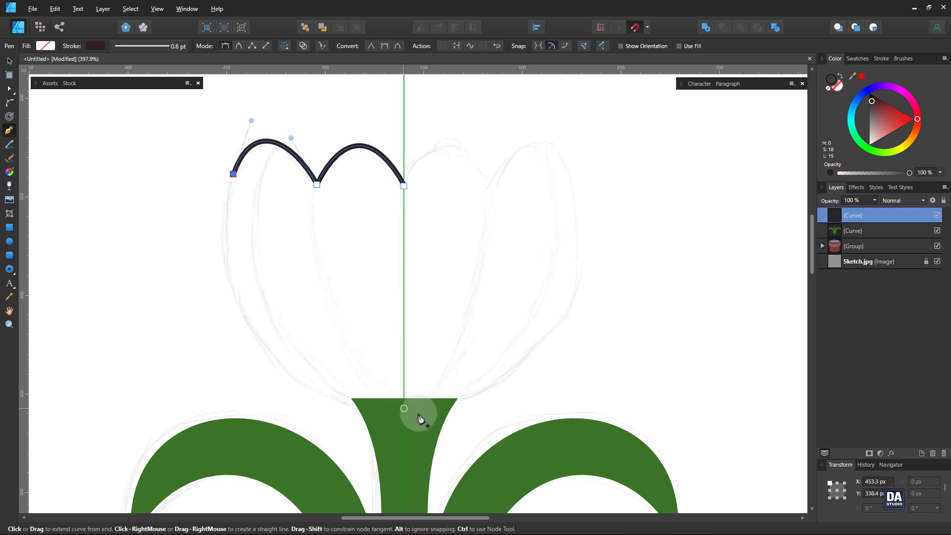
# - Extend the flower outline from the outer left petal to the bottom centre on the stem and bow it outward along the sketched edge
pyautogui.click(404, 411)
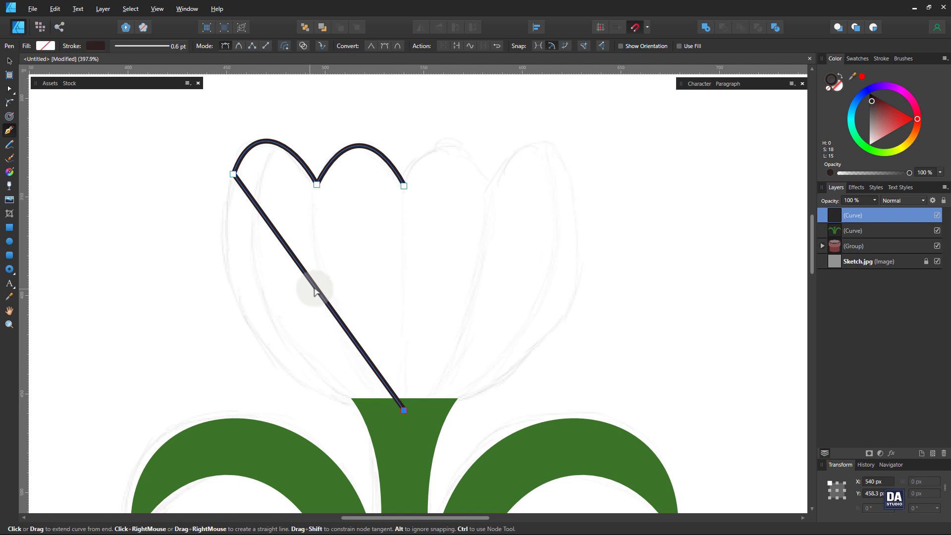
pyautogui.moveTo(314, 287); pyautogui.dragTo(266, 324)
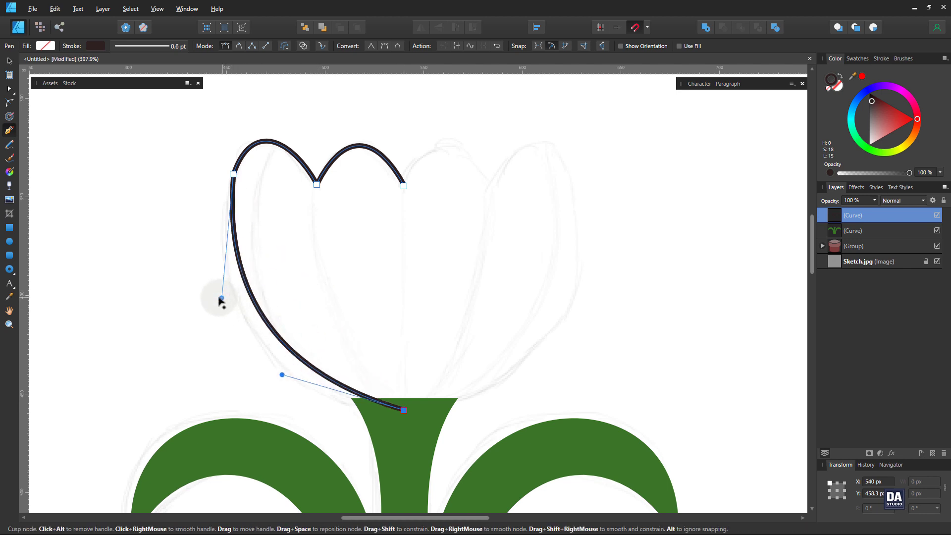
pyautogui.moveTo(220, 298); pyautogui.dragTo(190, 301)
pyautogui.moveTo(282, 375); pyautogui.dragTo(274, 408)
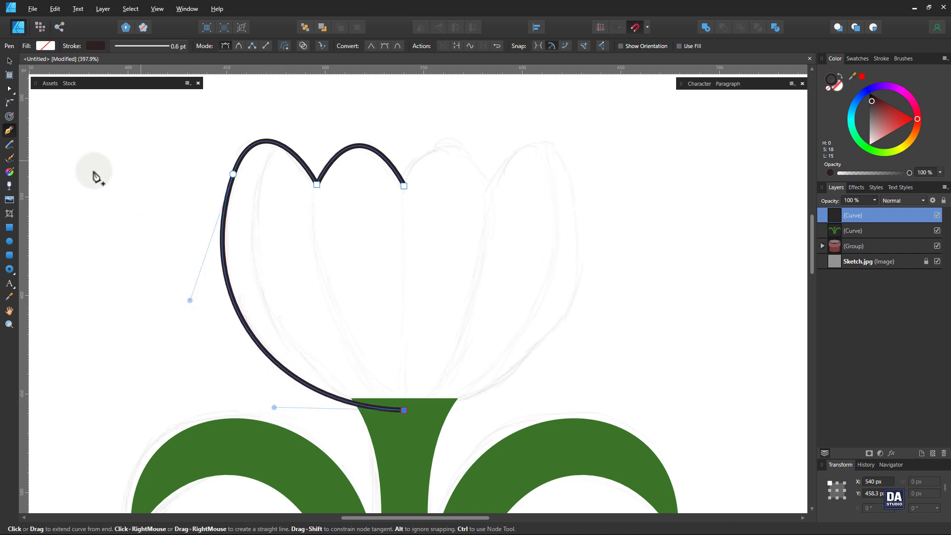
# - Duplicate the left half of the flower outline, move the copy to the opposite side of the centre line and flip it horizontally
pyautogui.click(10, 60)
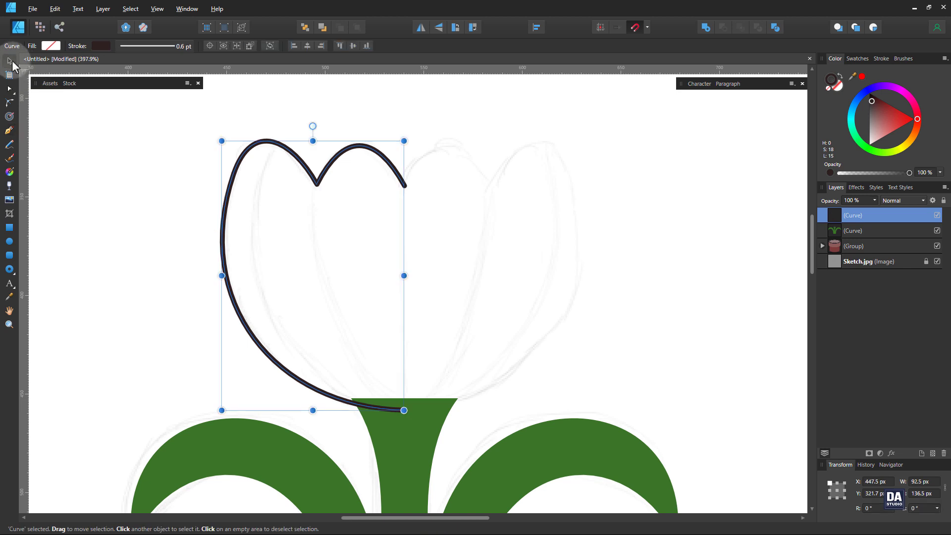
pyautogui.rightClick(859, 217)
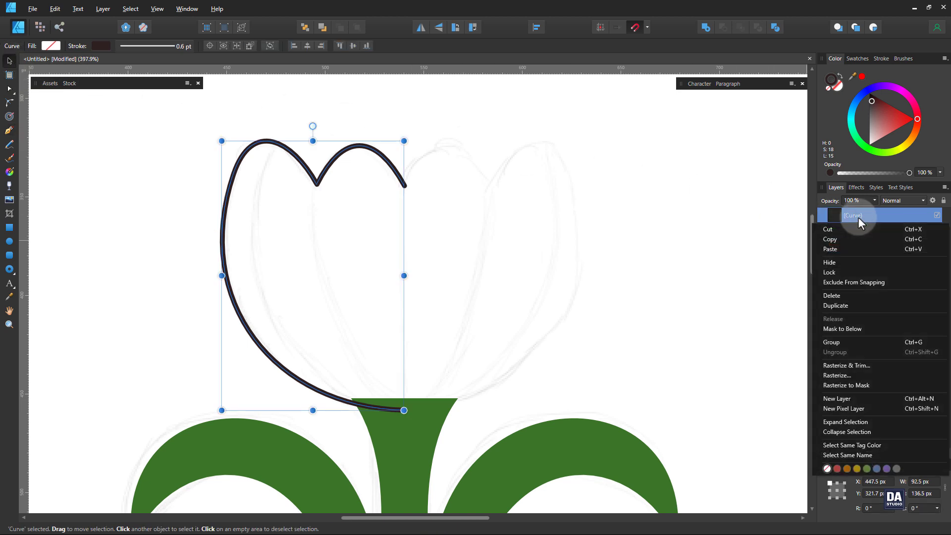
pyautogui.click(849, 307)
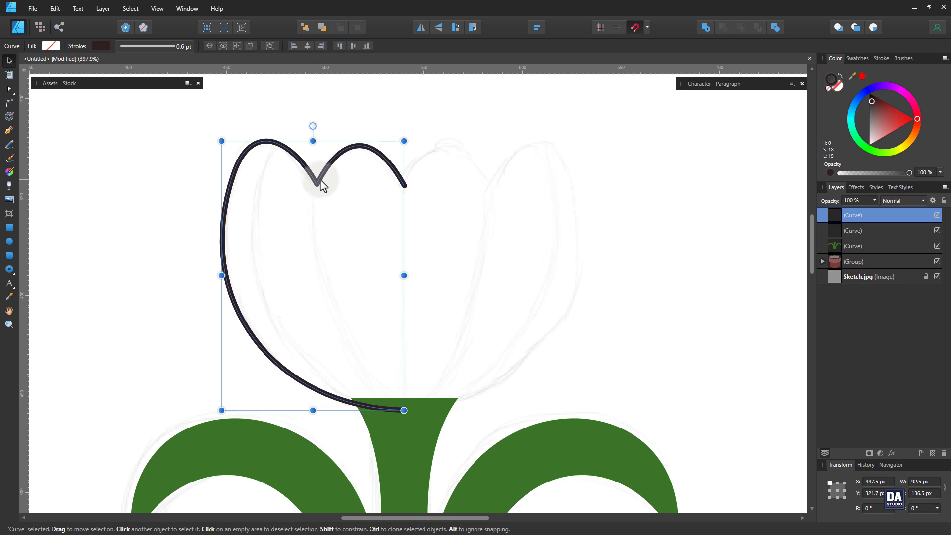
pyautogui.moveTo(322, 186); pyautogui.dragTo(512, 164)
pyautogui.click(421, 27)
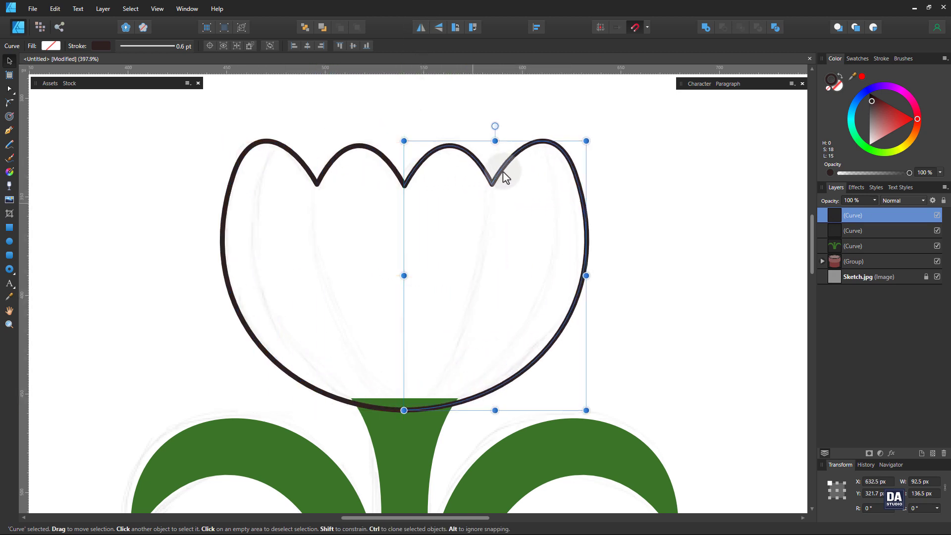
# - Select both halves of the flower outline and join them into a single curve
pyautogui.keyDown('shift'); pyautogui.click(364, 406); pyautogui.keyUp('shift')
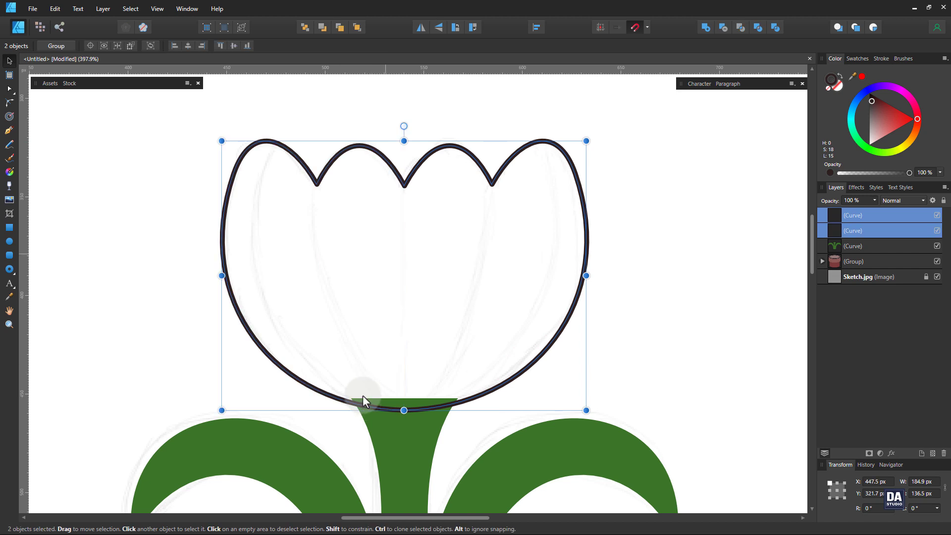
pyautogui.press('a')
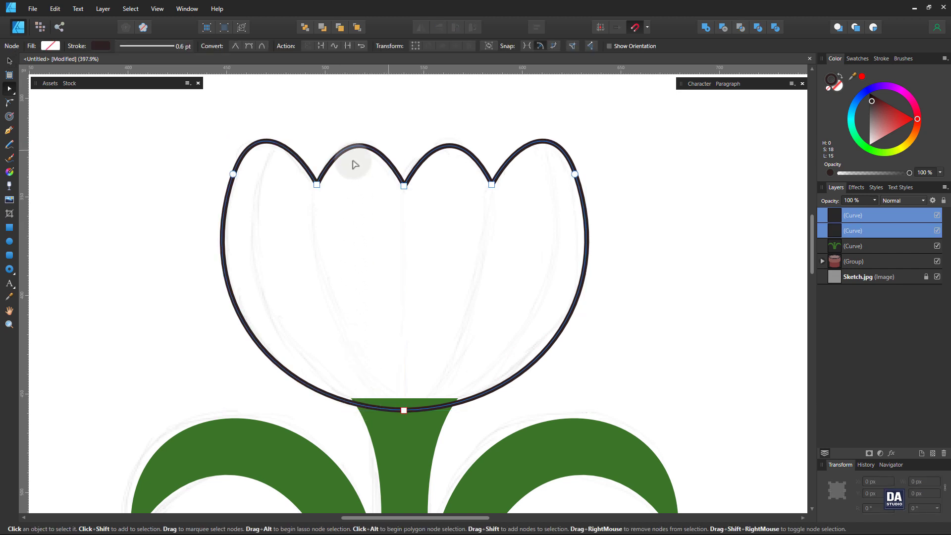
pyautogui.click(348, 46)
pyautogui.click(321, 47)
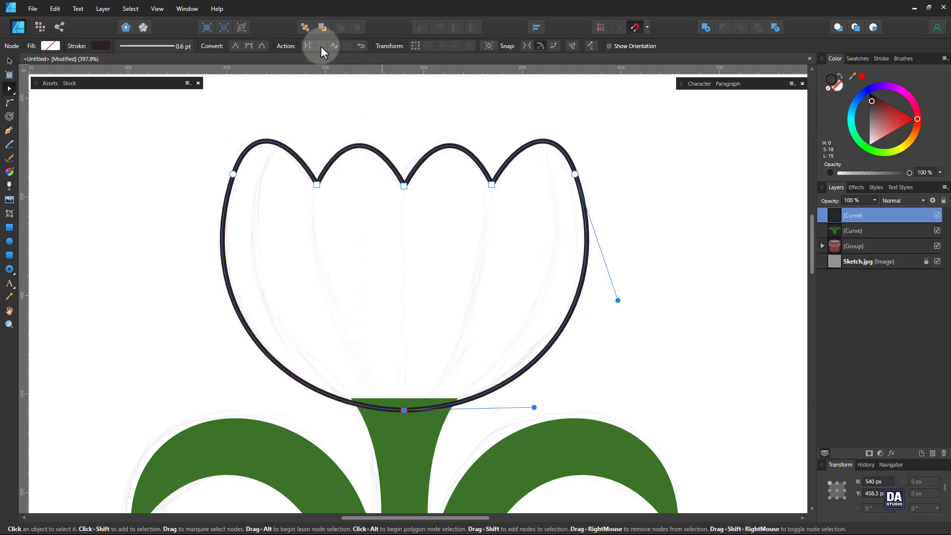
pyautogui.click(15, 65)
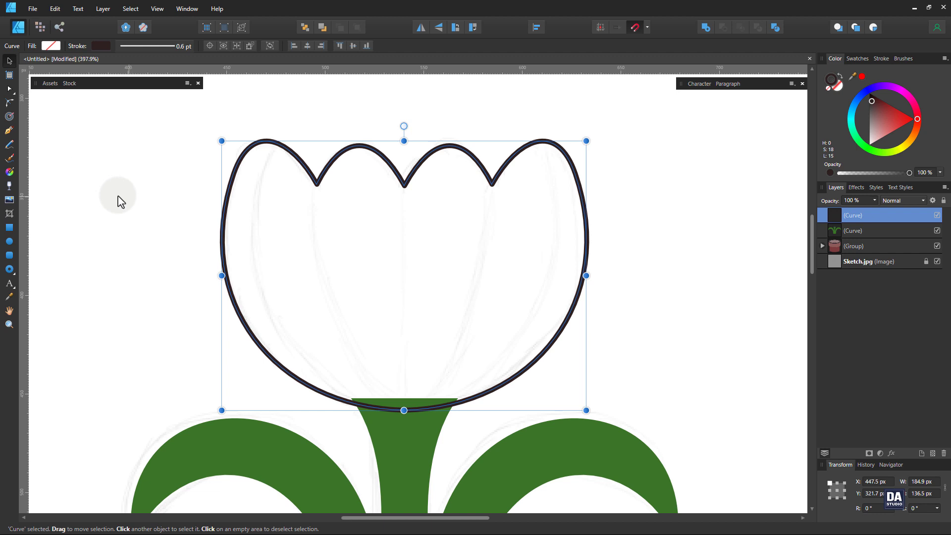
# - Draw a separate Pen curve from the notch between the two left petals to the flower's bottom centre, bowed outward along the sketch
pyautogui.click(9, 131)
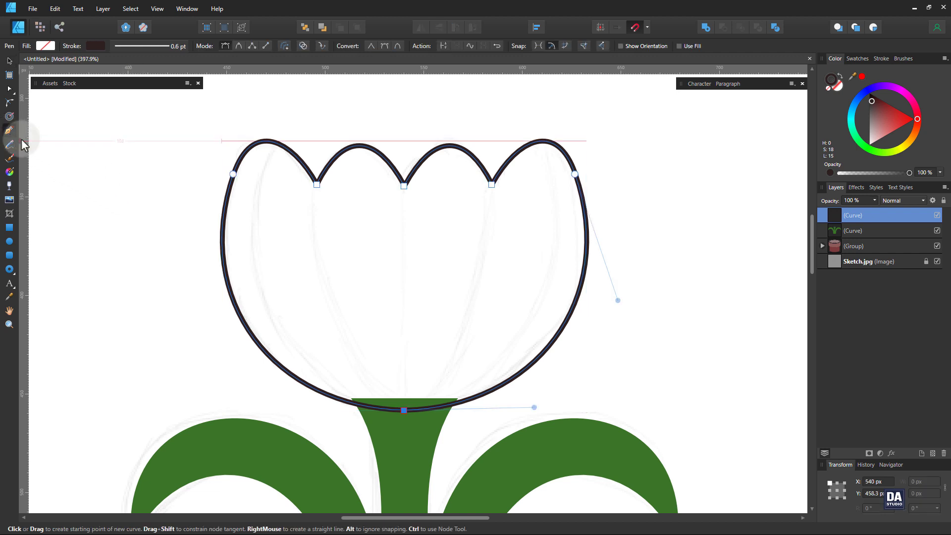
pyautogui.hotkey('ctrl', 'd')
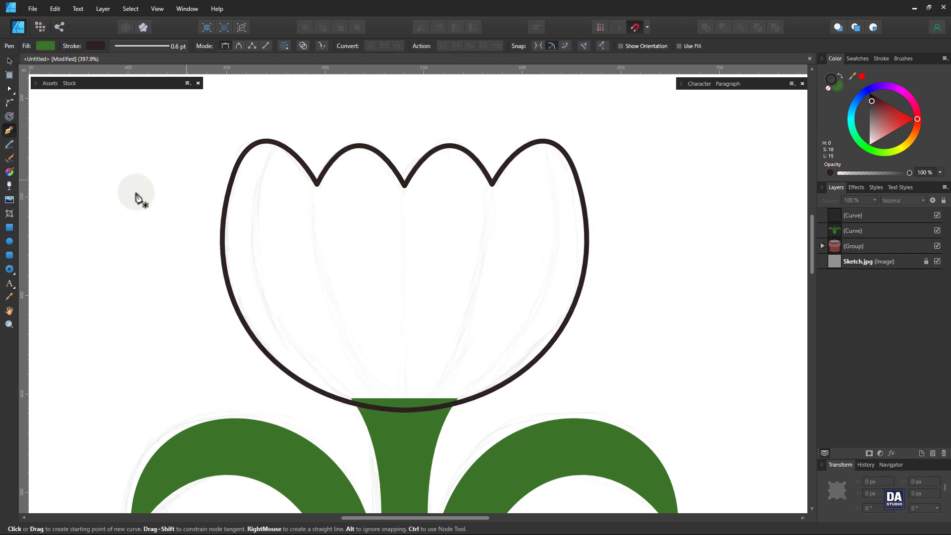
pyautogui.click(317, 177)
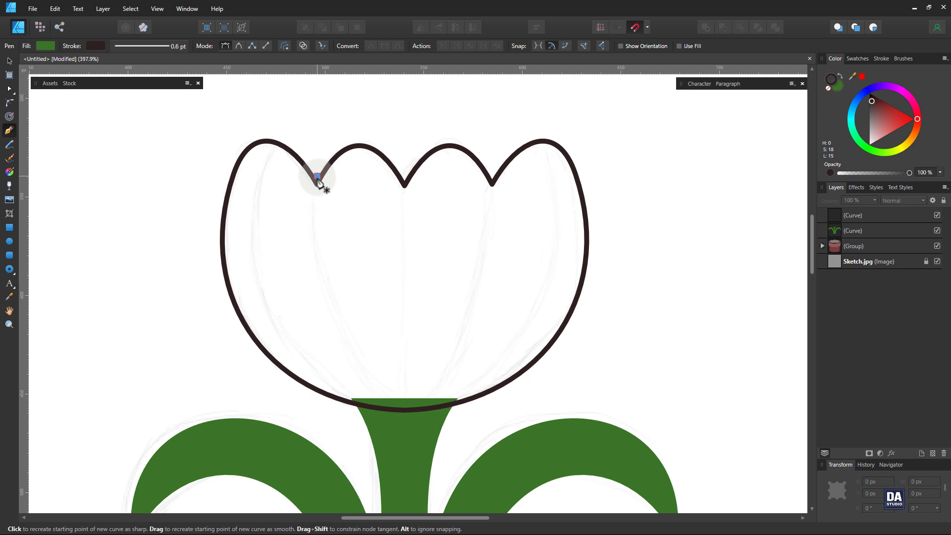
pyautogui.click(405, 411)
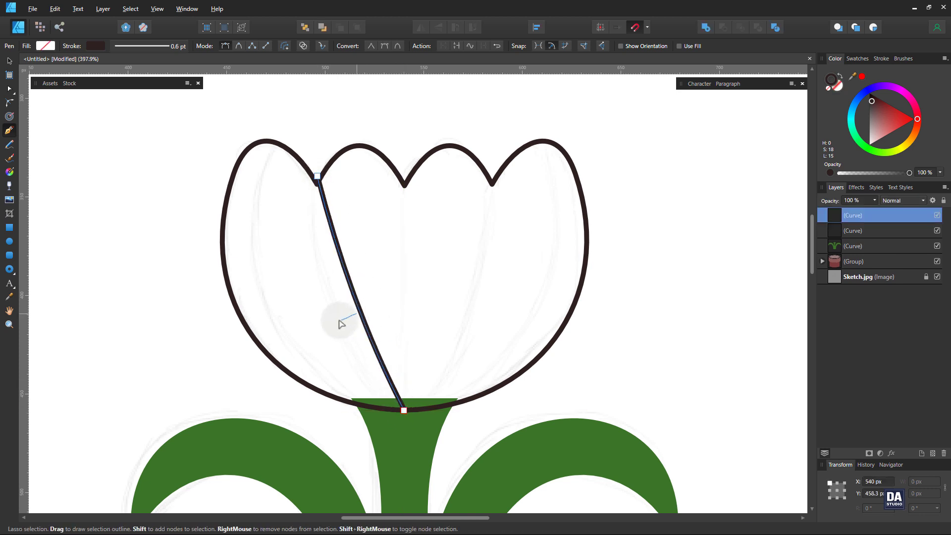
pyautogui.moveTo(367, 314); pyautogui.dragTo(335, 319)
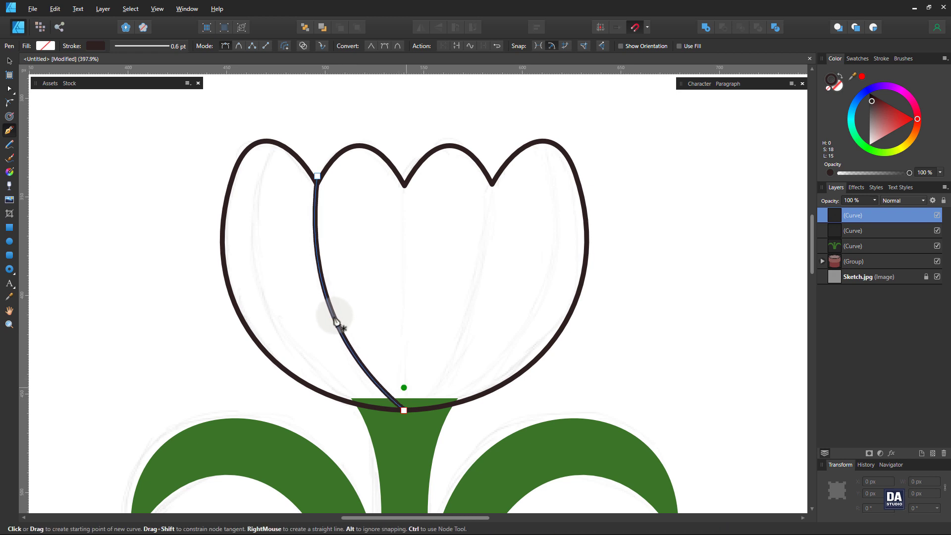
pyautogui.moveTo(383, 387); pyautogui.dragTo(374, 386)
pyautogui.click(404, 410)
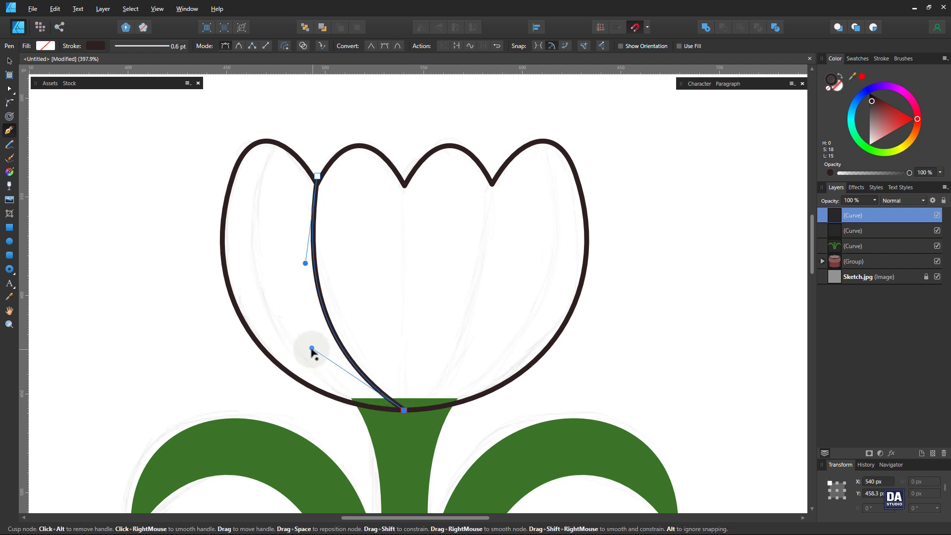
# - Fine-tune both curve handles of the inner left petal line so it bends smoothly into the bottom centre
pyautogui.moveTo(312, 348); pyautogui.dragTo(312, 356)
pyautogui.moveTo(305, 263); pyautogui.dragTo(296, 250)
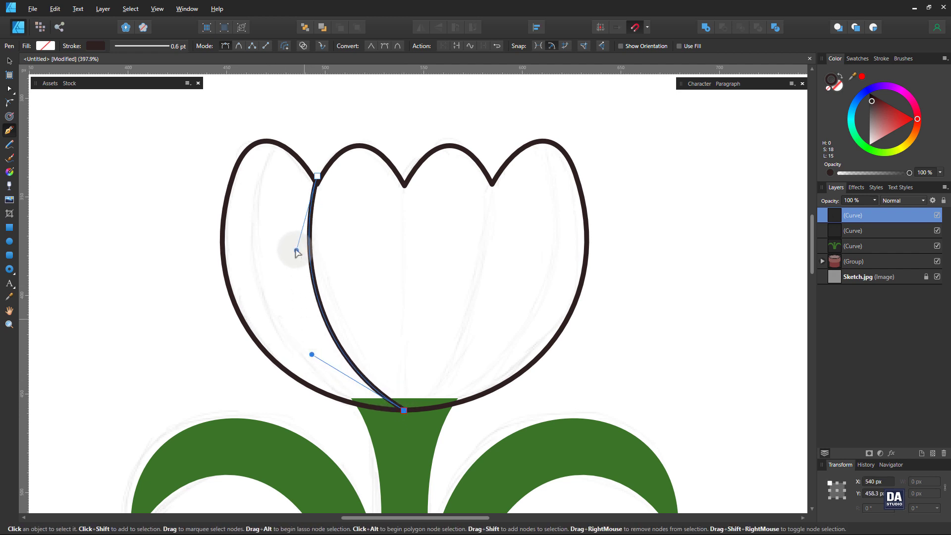
pyautogui.moveTo(312, 355); pyautogui.dragTo(319, 354)
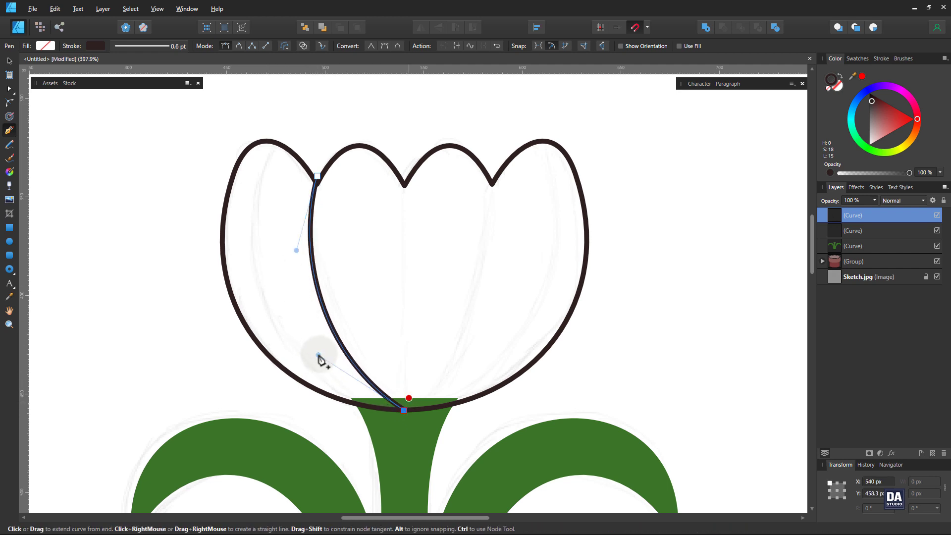
pyautogui.moveTo(319, 356); pyautogui.dragTo(317, 378)
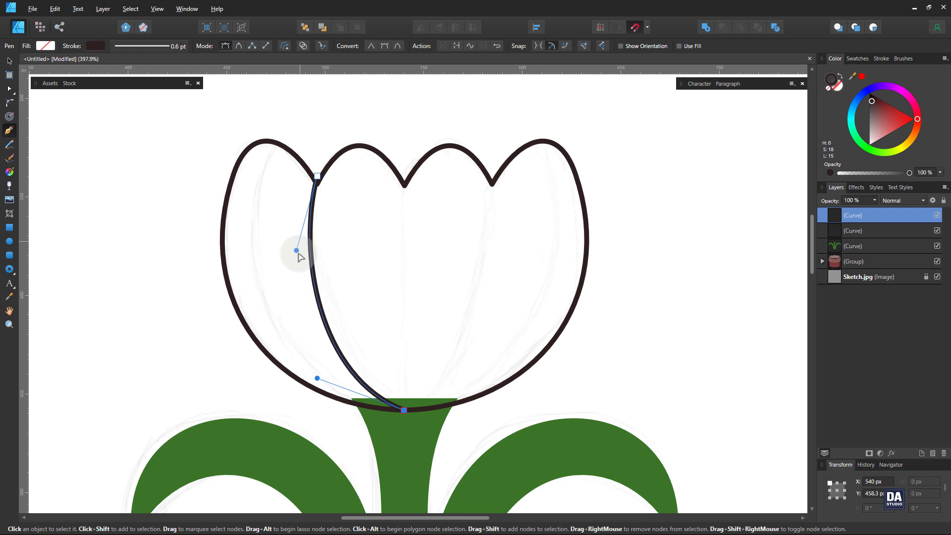
pyautogui.moveTo(317, 378); pyautogui.dragTo(323, 368)
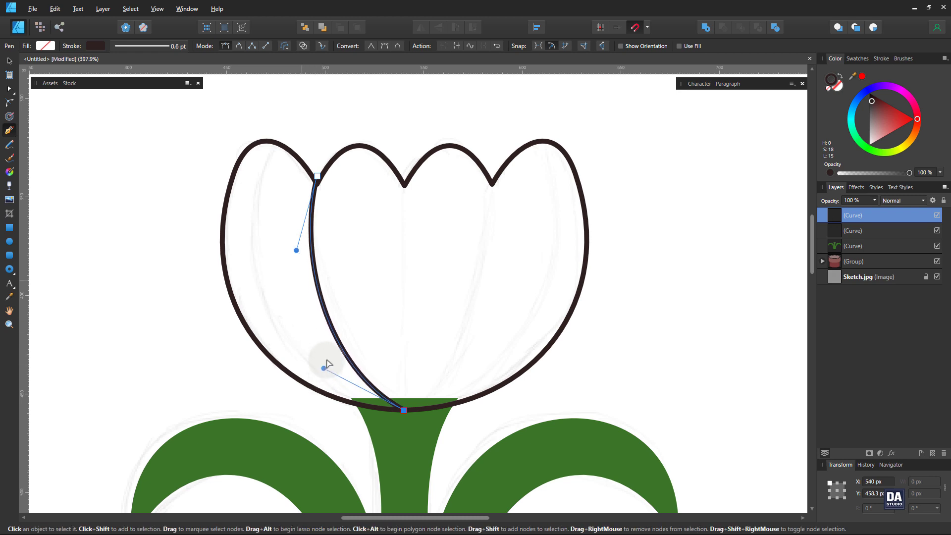
# - Close the inner left petal shape along the centre line, arch its top above the outline, and clip it inside the flower curve
pyautogui.click(404, 169)
pyautogui.click(318, 176)
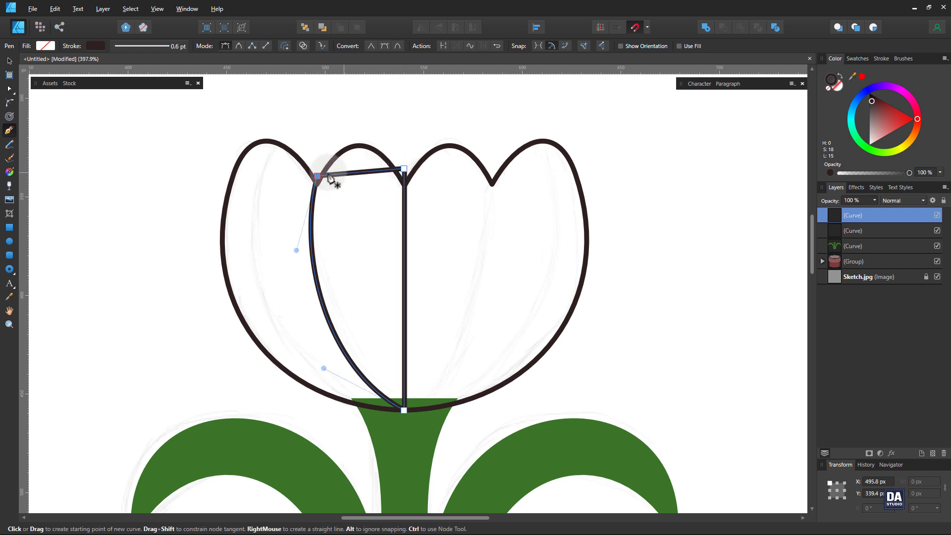
pyautogui.moveTo(354, 174); pyautogui.dragTo(347, 133)
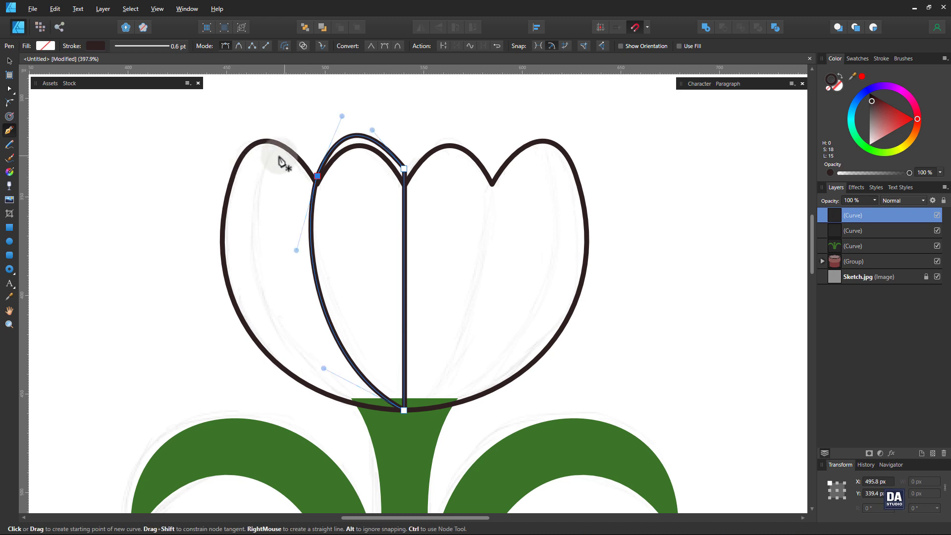
pyautogui.press('ctrl')
pyautogui.moveTo(874, 217); pyautogui.dragTo(875, 229)
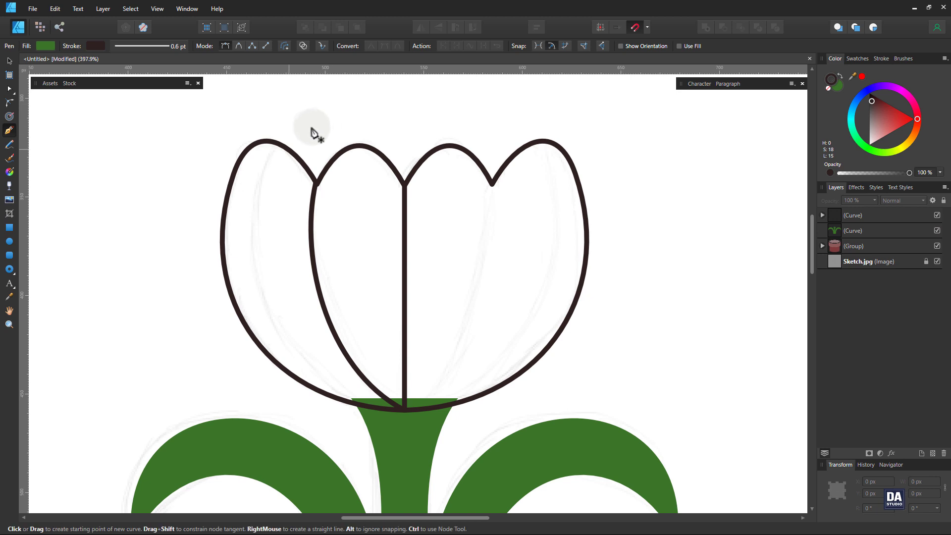
# - Draw a Pen curve from above the outer left petal's tip to the flower's bottom centre and shape it along the sketched inner line
pyautogui.click(280, 135)
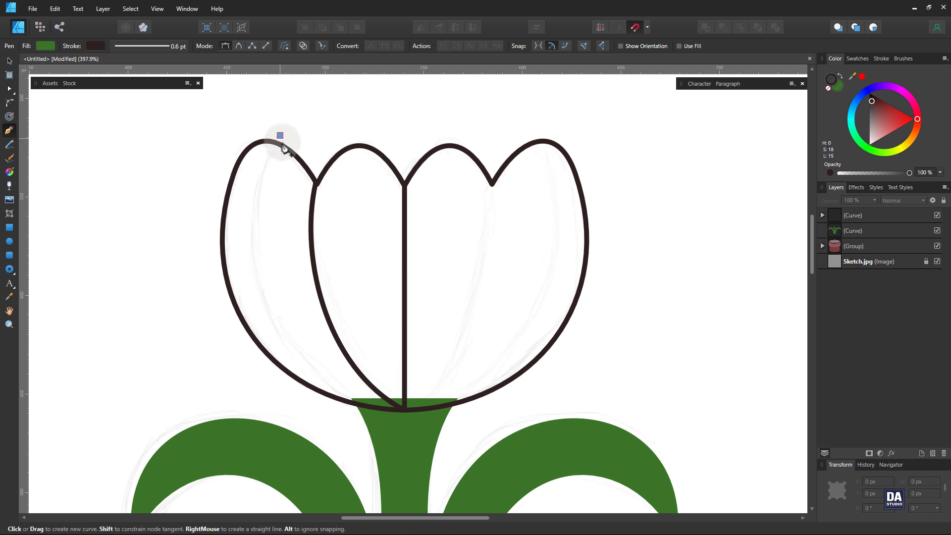
pyautogui.click(404, 410)
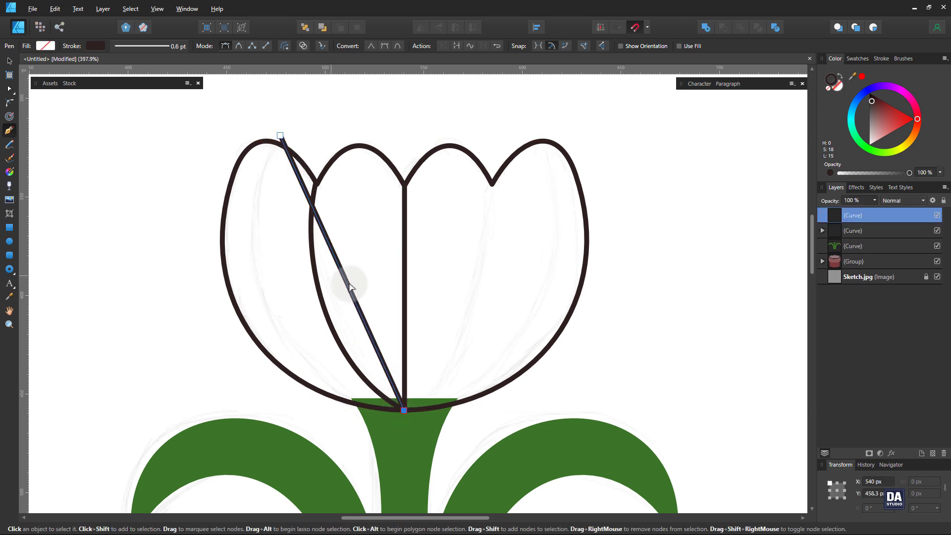
pyautogui.moveTo(347, 282); pyautogui.dragTo(265, 309)
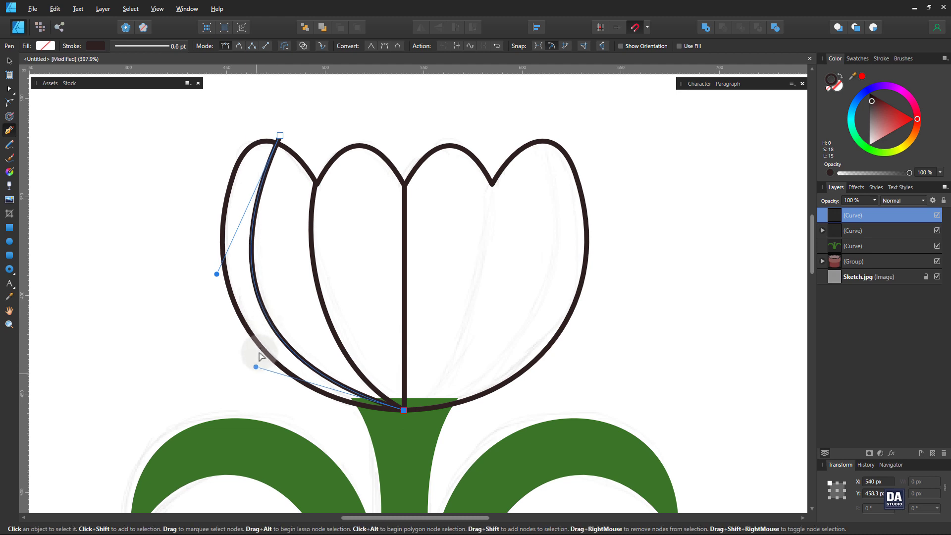
pyautogui.moveTo(256, 367); pyautogui.dragTo(276, 395)
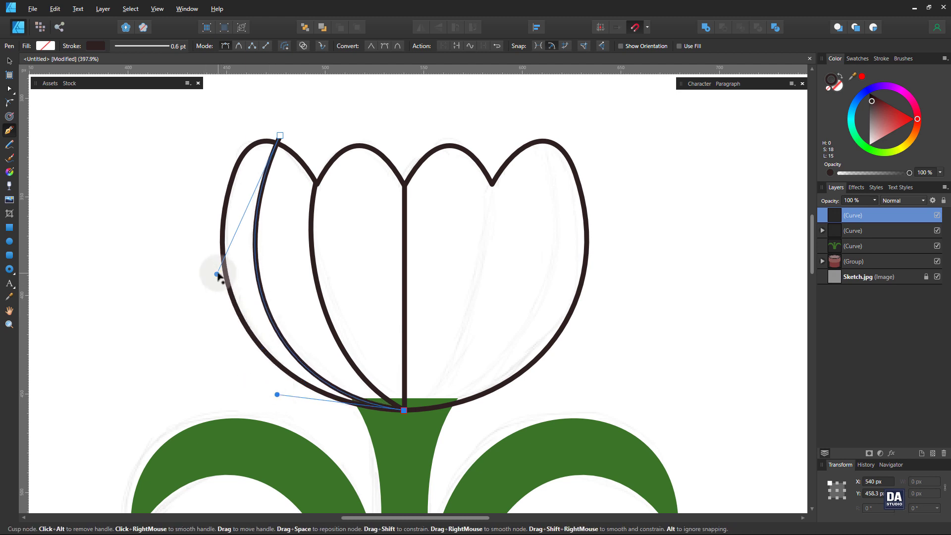
pyautogui.moveTo(216, 274); pyautogui.dragTo(203, 251)
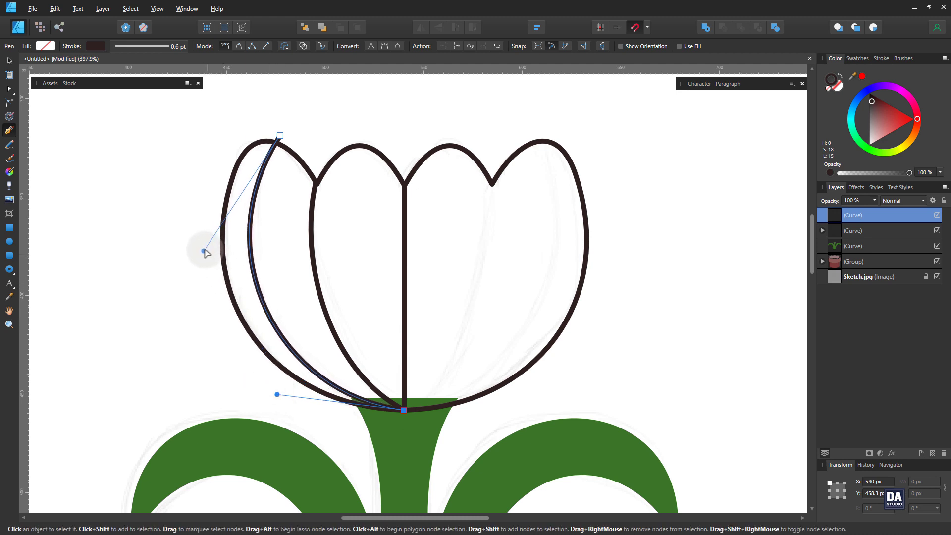
pyautogui.moveTo(277, 394); pyautogui.dragTo(274, 398)
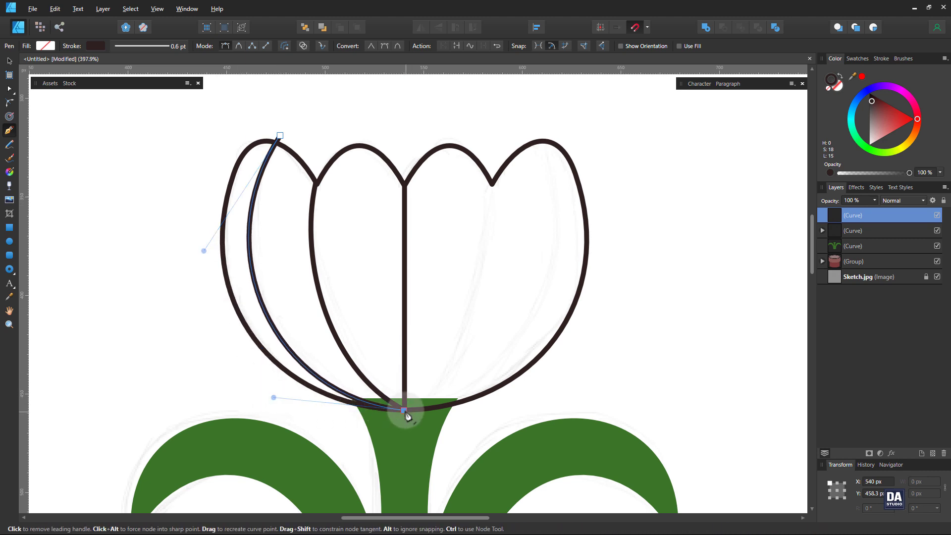
# - Close the outer left petal shape back at its top node and bow the closing segment outward beyond the flower outline
pyautogui.click(279, 135)
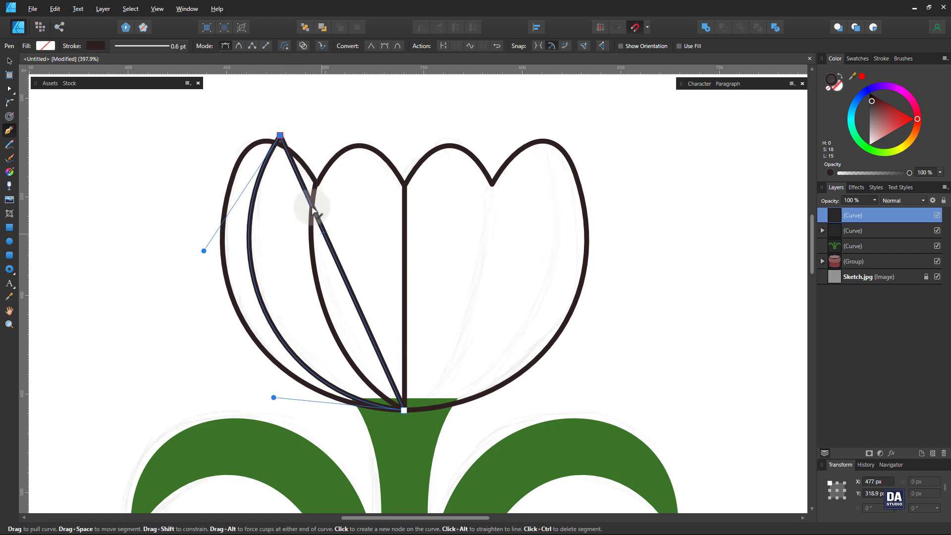
pyautogui.moveTo(321, 233); pyautogui.dragTo(198, 240)
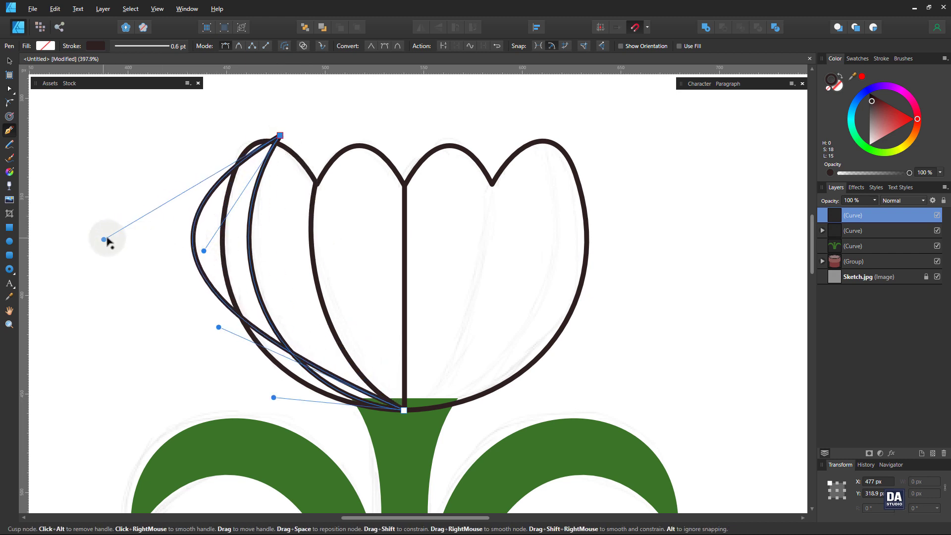
pyautogui.moveTo(104, 240); pyautogui.dragTo(122, 130)
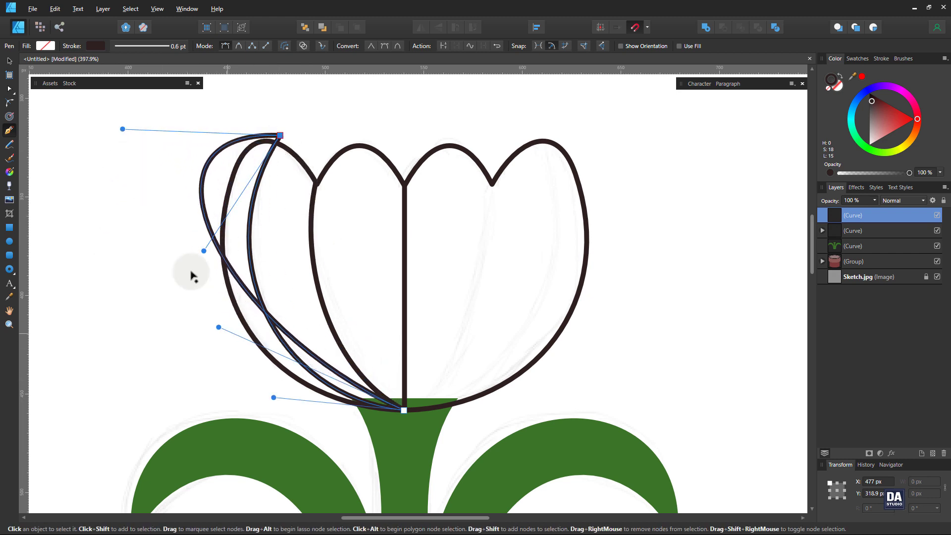
pyautogui.moveTo(217, 346); pyautogui.dragTo(181, 448)
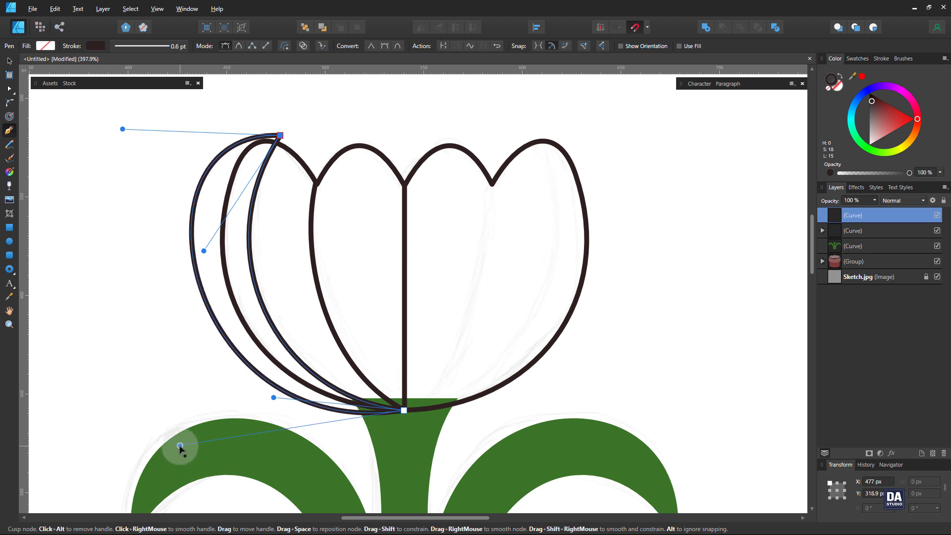
pyautogui.moveTo(123, 129); pyautogui.dragTo(127, 120)
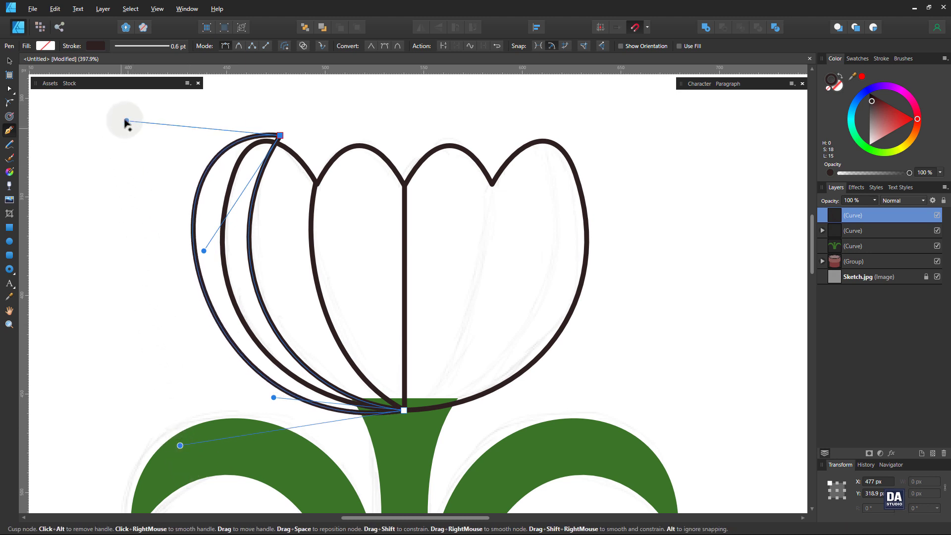
# - Clip the outer left petal shape inside the flower outline curve and deselect it
pyautogui.moveTo(838, 214); pyautogui.dragTo(879, 232)
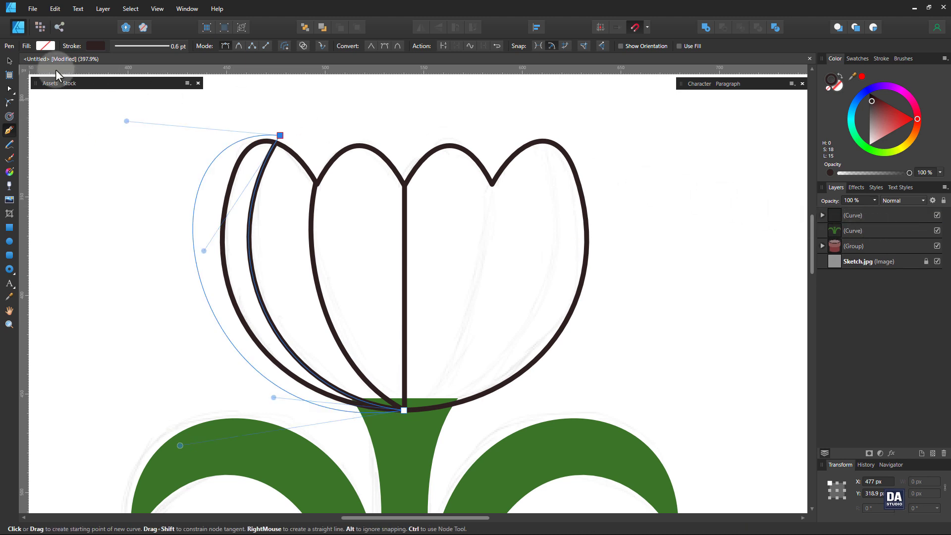
pyautogui.click(9, 60)
pyautogui.click(158, 173)
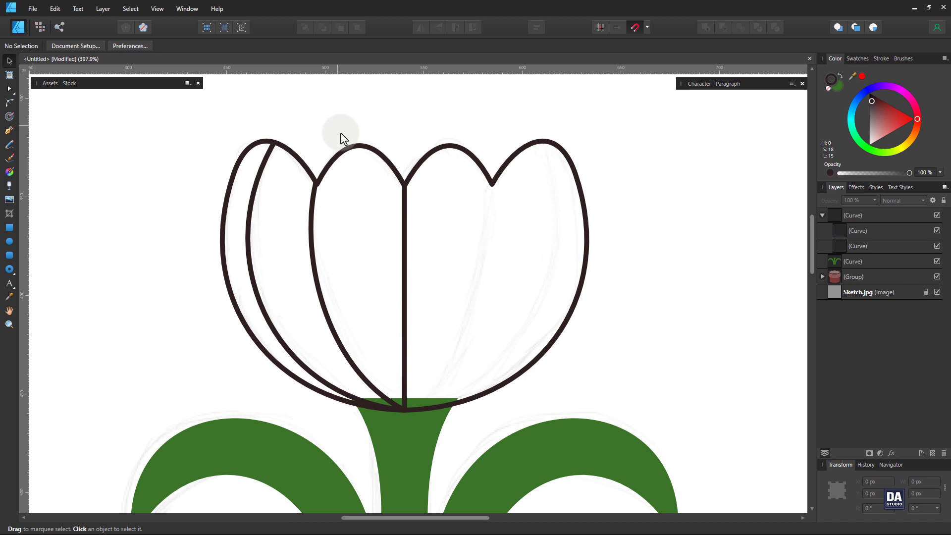
pyautogui.moveTo(364, 175); pyautogui.dragTo(359, 176)
# - Duplicate both clipped left petal curves inside the flower outline curve
pyautogui.press('a')
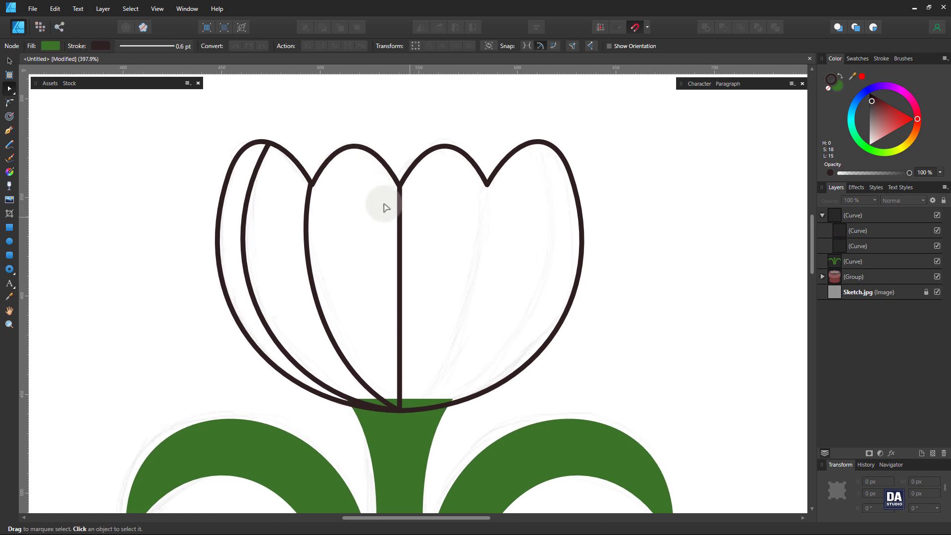
pyautogui.click(400, 223)
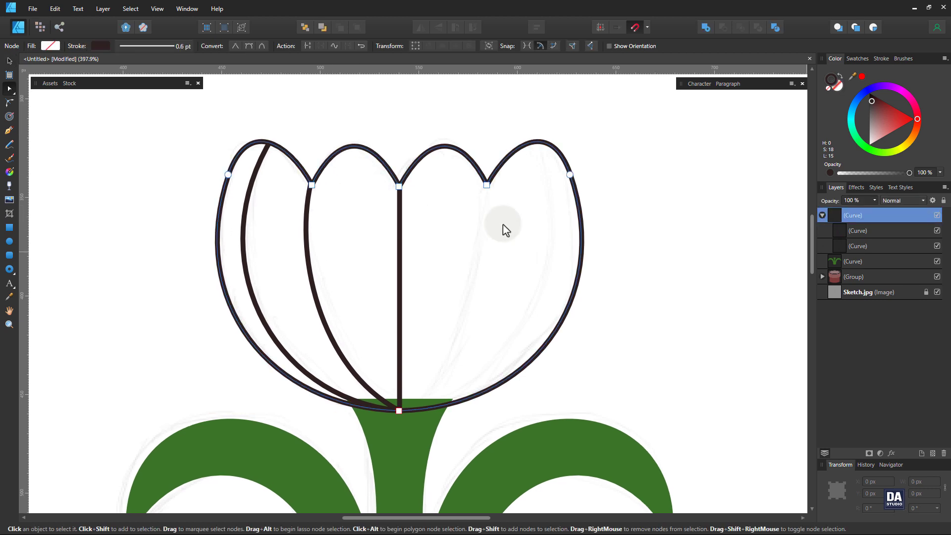
pyautogui.click(866, 231)
pyautogui.keyDown('shift'); pyautogui.click(866, 244); pyautogui.keyUp('shift')
pyautogui.rightClick(868, 244)
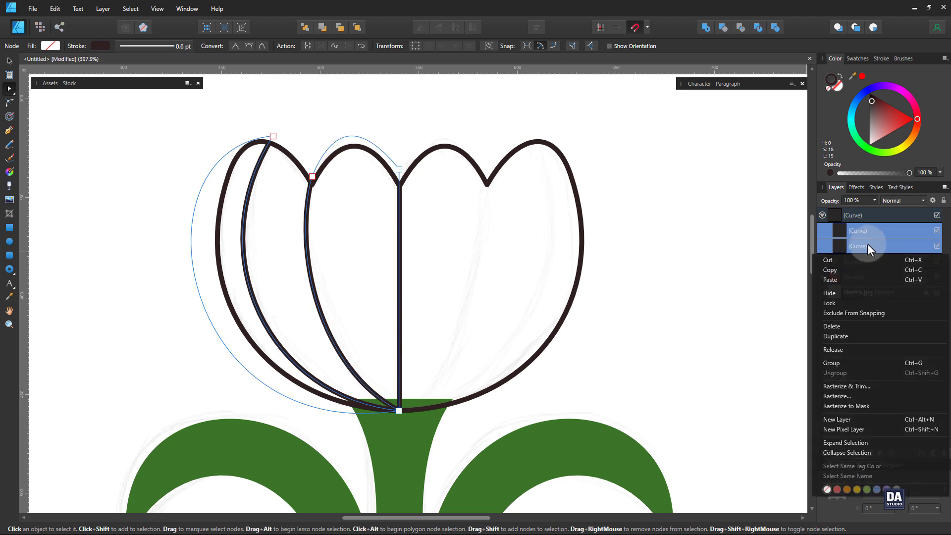
pyautogui.click(846, 335)
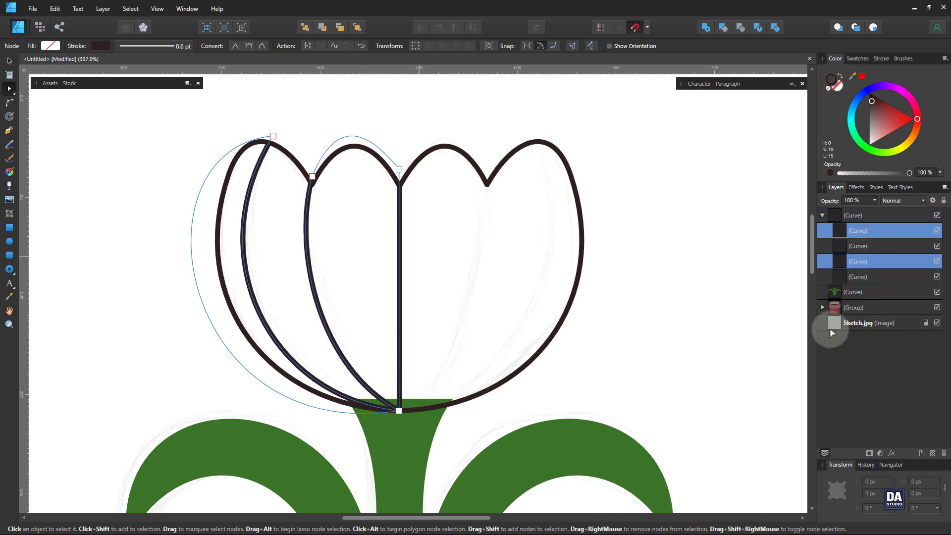
# - Flip the two duplicated petals horizontally and snap them against the centre line on the flower's right half
pyautogui.click(9, 61)
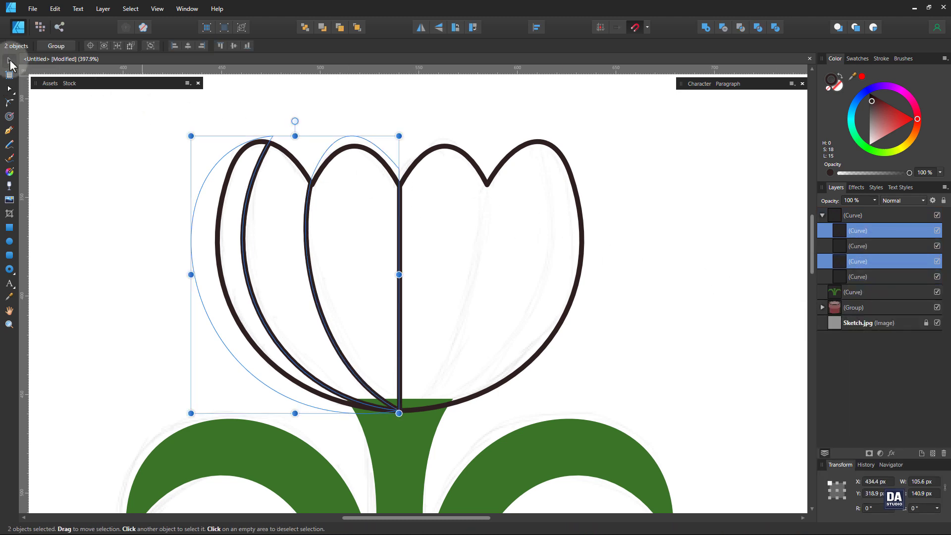
pyautogui.click(420, 28)
pyautogui.moveTo(350, 229); pyautogui.dragTo(558, 243)
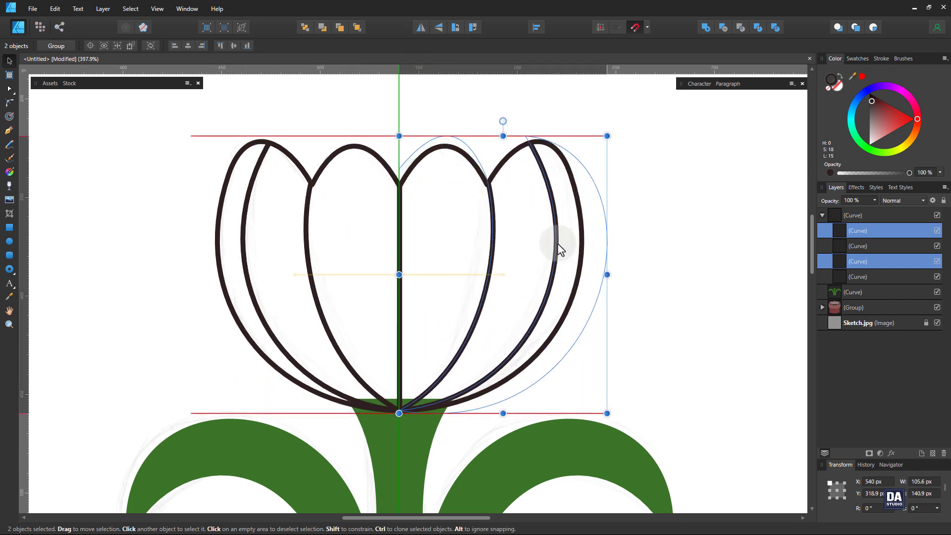
pyautogui.click(630, 236)
# - Fill the main flower outline curve with bright yellow (H 57, S 89, L 55)
pyautogui.hotkey('ctrl', 'space')
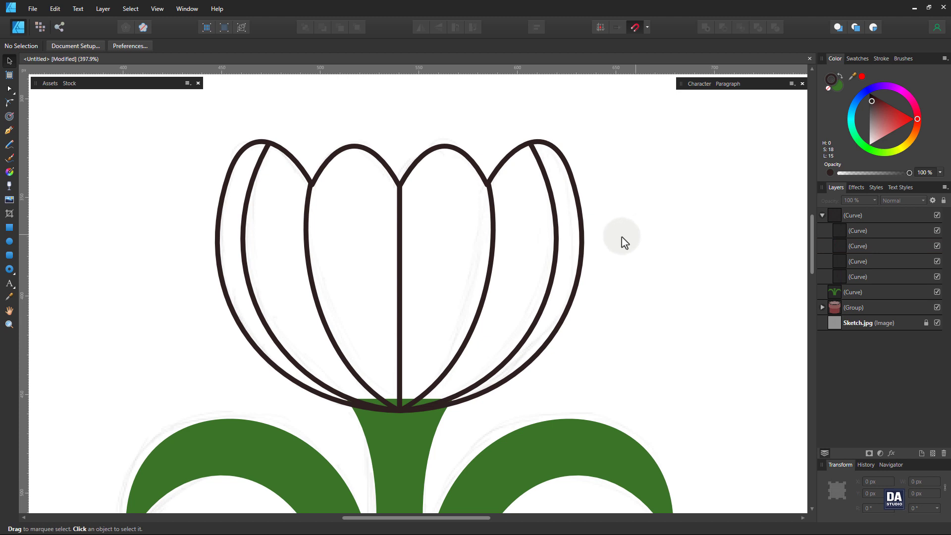
pyautogui.moveTo(553, 252); pyautogui.dragTo(520, 244)
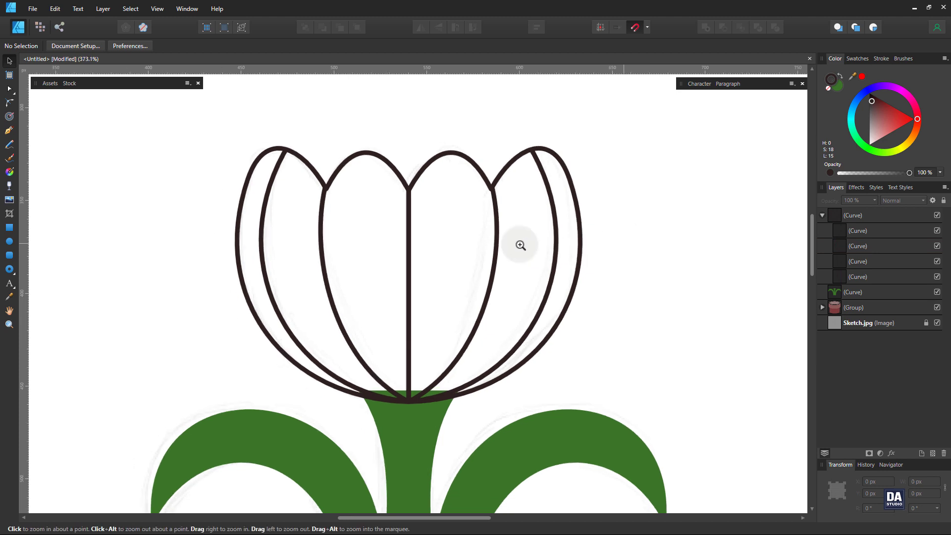
pyautogui.click(513, 170)
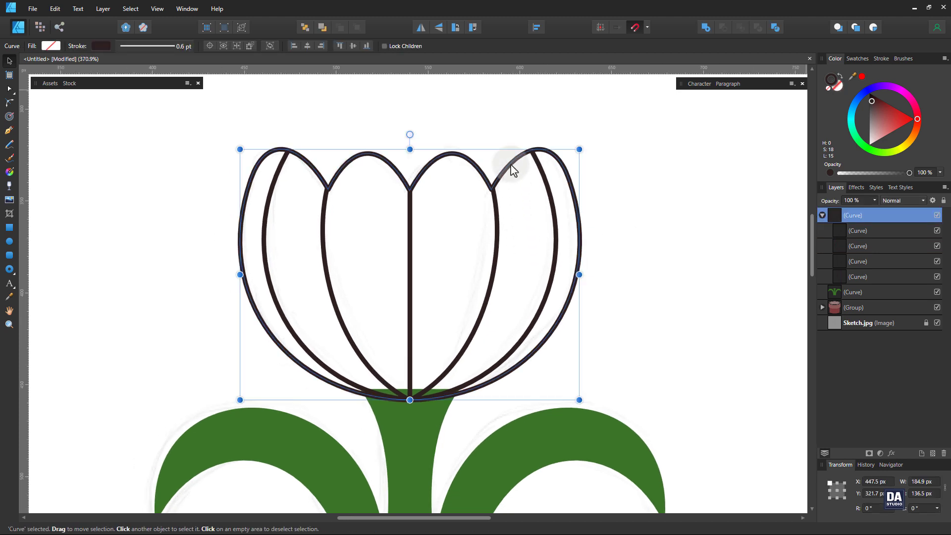
pyautogui.click(904, 149)
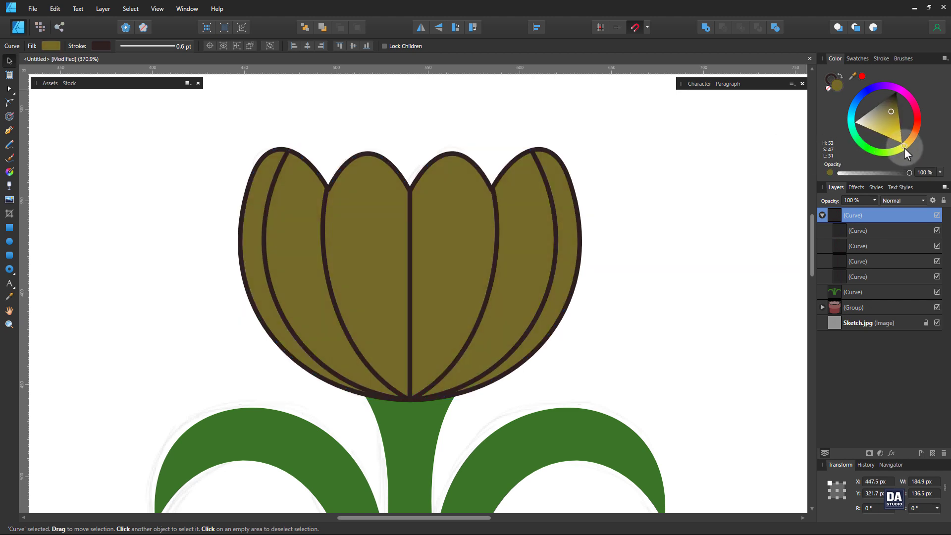
pyautogui.click(890, 123)
pyautogui.moveTo(892, 129); pyautogui.dragTo(893, 138)
pyautogui.click(647, 229)
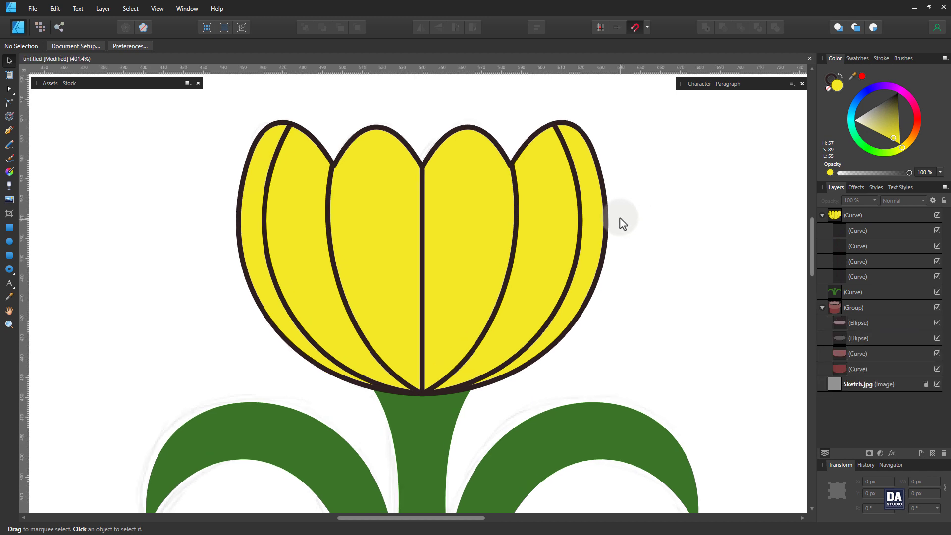
# - Remove the stroke from both right petal shapes and fill them with pale cream (H 57, S 57, L 93)
pyautogui.click(578, 218)
pyautogui.keyDown('shift'); pyautogui.click(517, 218); pyautogui.keyUp('shift')
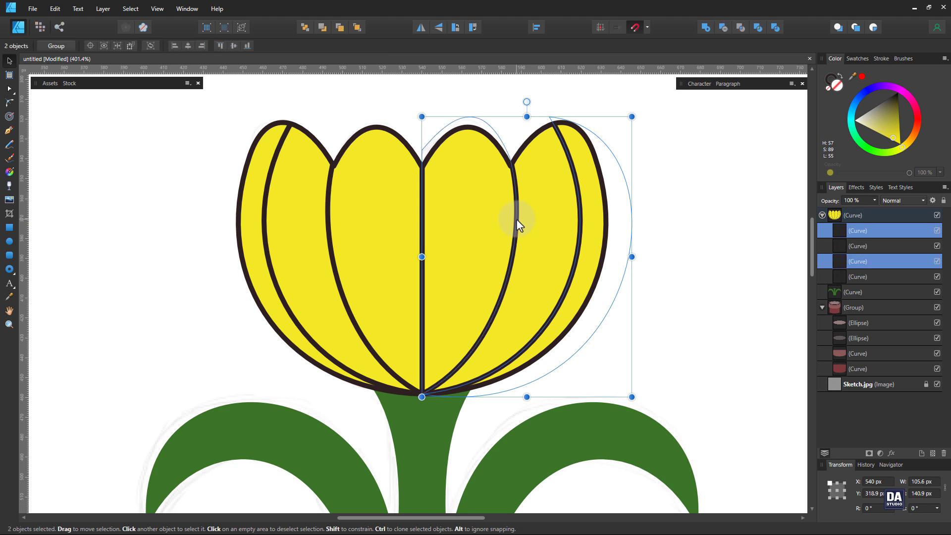
pyautogui.click(831, 78)
pyautogui.click(828, 89)
pyautogui.click(837, 86)
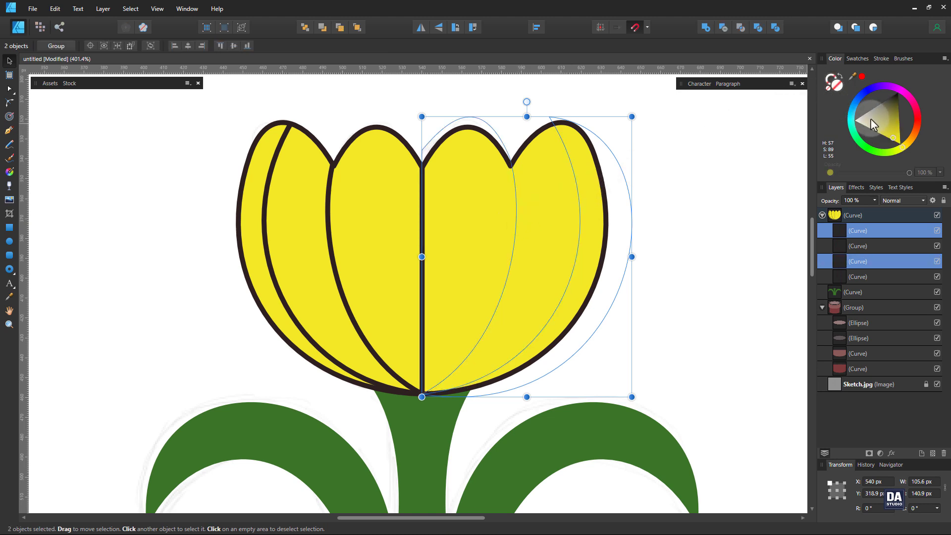
pyautogui.moveTo(870, 121); pyautogui.dragTo(860, 123)
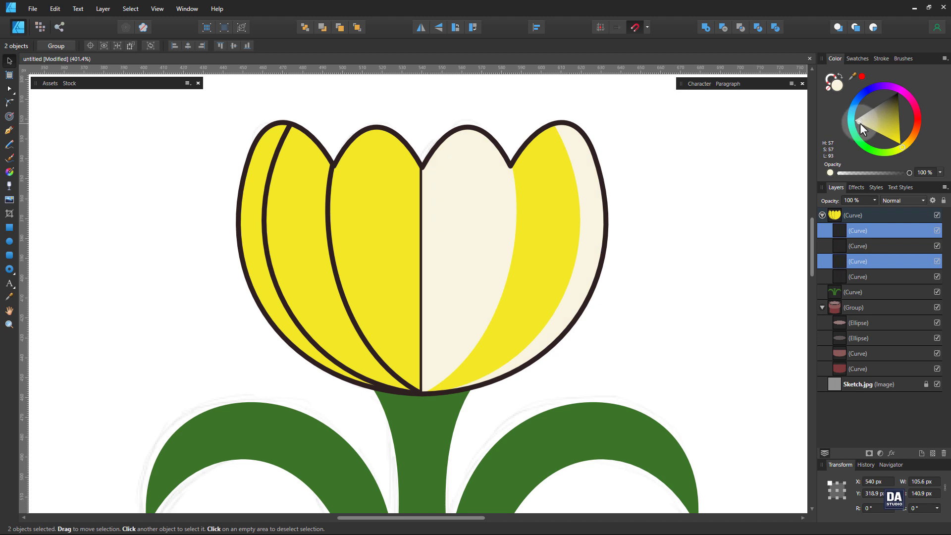
# - Try the Overlay blend mode with a slightly darker cream on both right petals and return them to Normal
pyautogui.click(901, 201)
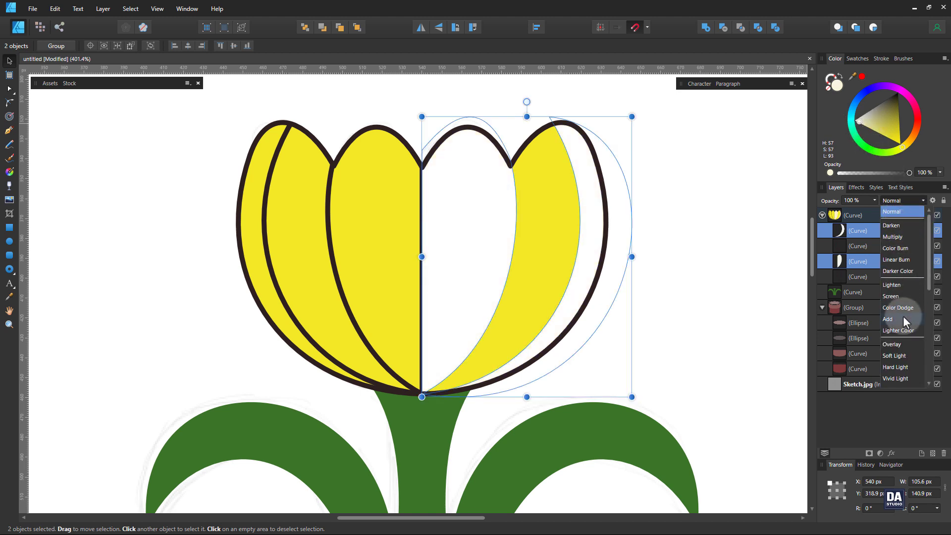
pyautogui.click(903, 344)
pyautogui.moveTo(863, 121); pyautogui.dragTo(903, 148)
pyautogui.click(891, 202)
pyautogui.scroll(4, 900, 215)
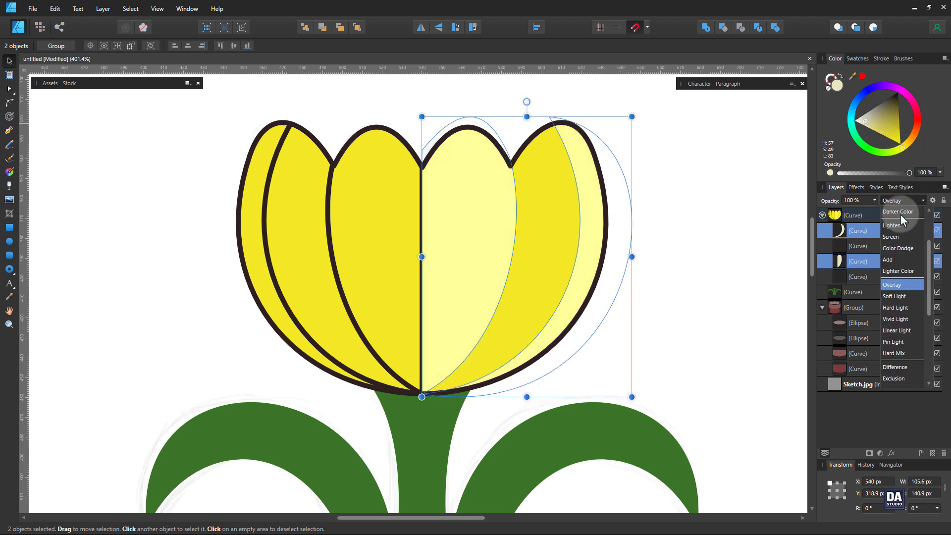
pyautogui.click(900, 214)
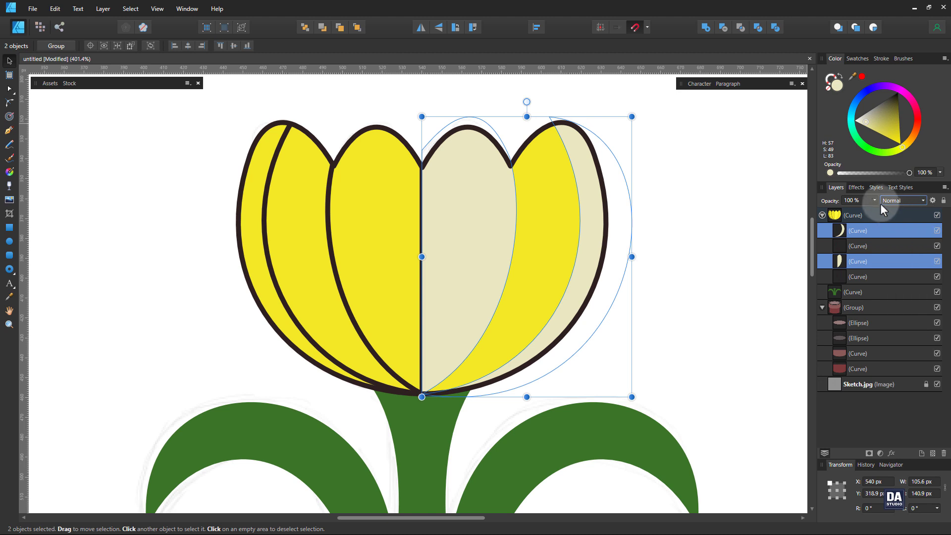
# - Set both right petals to 50% opacity and change their fill to light yellow (H 57, S 100, L 82)
pyautogui.click(875, 201)
pyautogui.moveTo(876, 209); pyautogui.dragTo(840, 215)
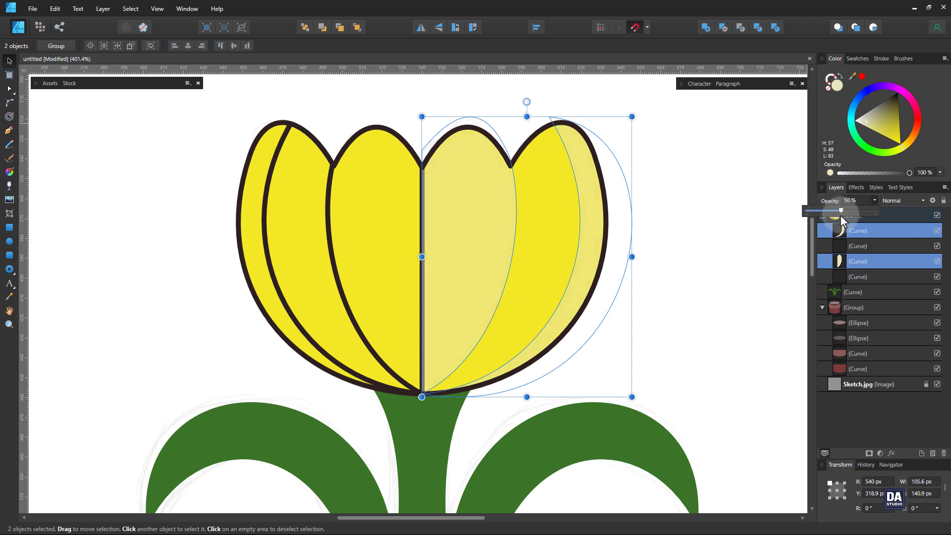
pyautogui.moveTo(867, 122); pyautogui.dragTo(870, 130)
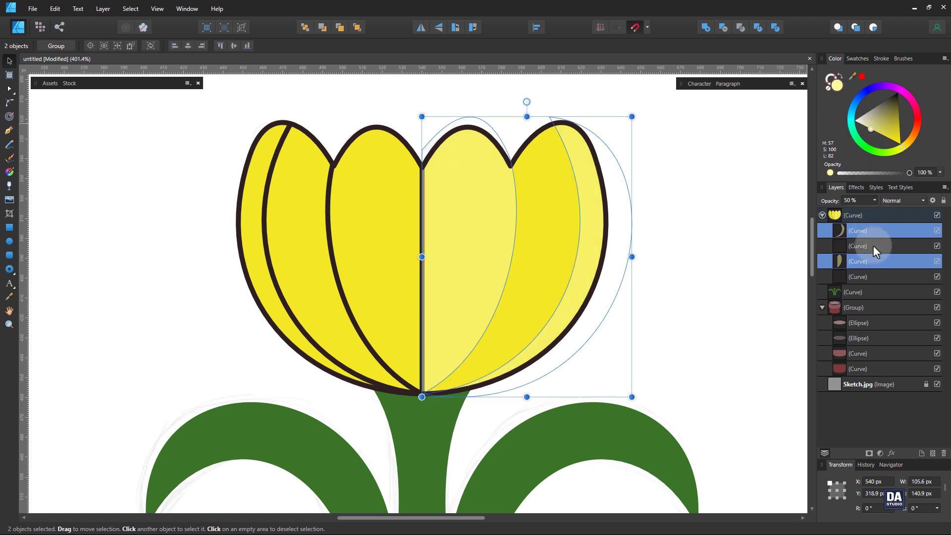
# - Lighten only the inner right petal's fill to H 57, S 100, L 93 and set its opacity to 40%
pyautogui.click(873, 260)
pyautogui.moveTo(872, 124); pyautogui.dragTo(860, 127)
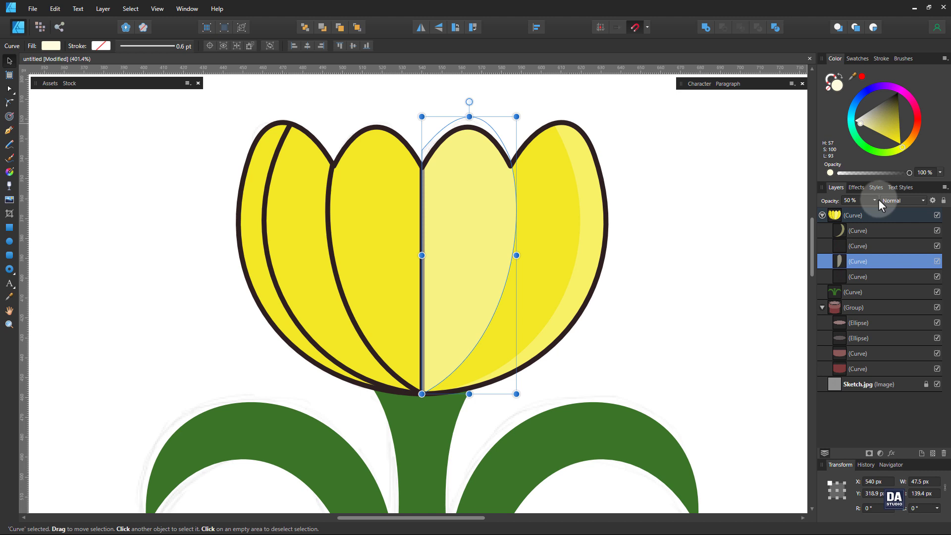
pyautogui.moveTo(875, 201)
pyautogui.mouseDown()
pyautogui.moveTo(860, 210)
pyautogui.moveTo(872, 211)
pyautogui.mouseUp()
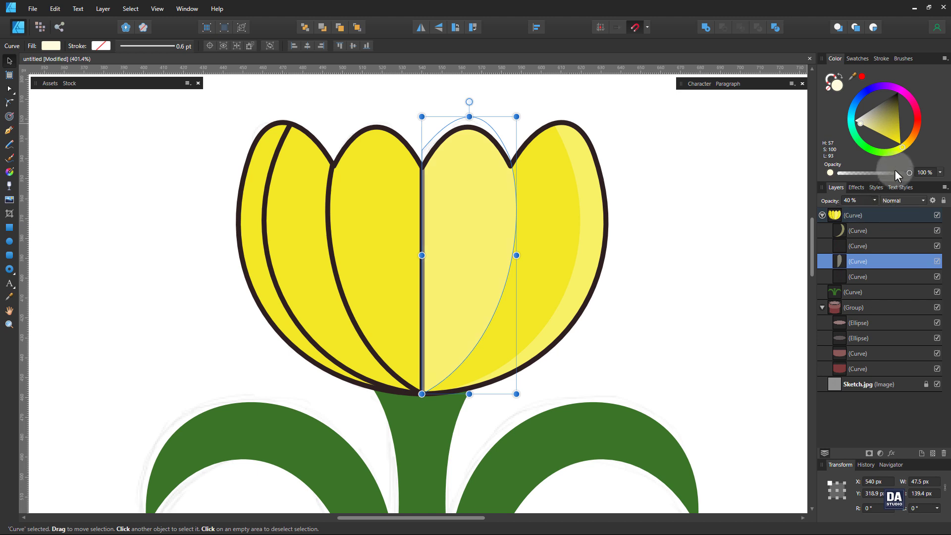
pyautogui.click(633, 167)
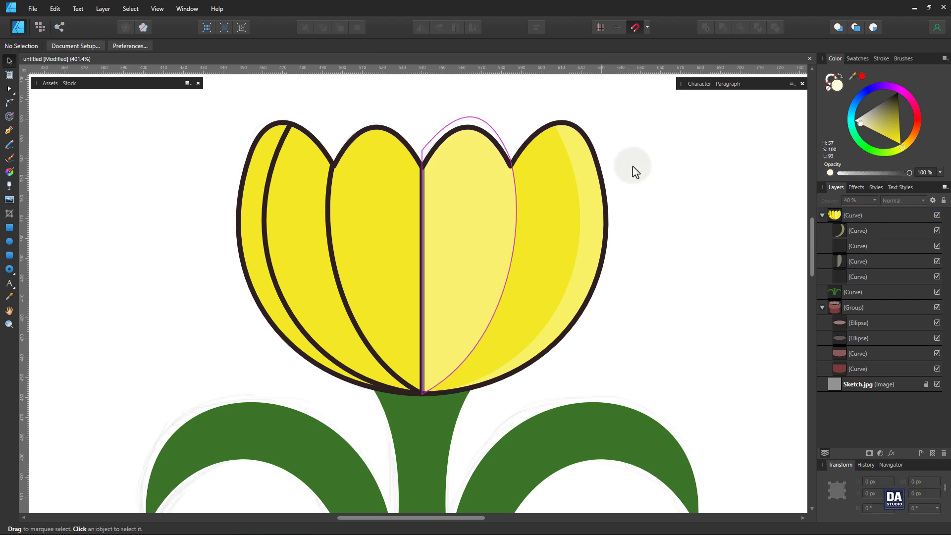
# - Fill both left petal shapes with orange (H 41, S 89, L 56) and remove their stroke
pyautogui.click(333, 239)
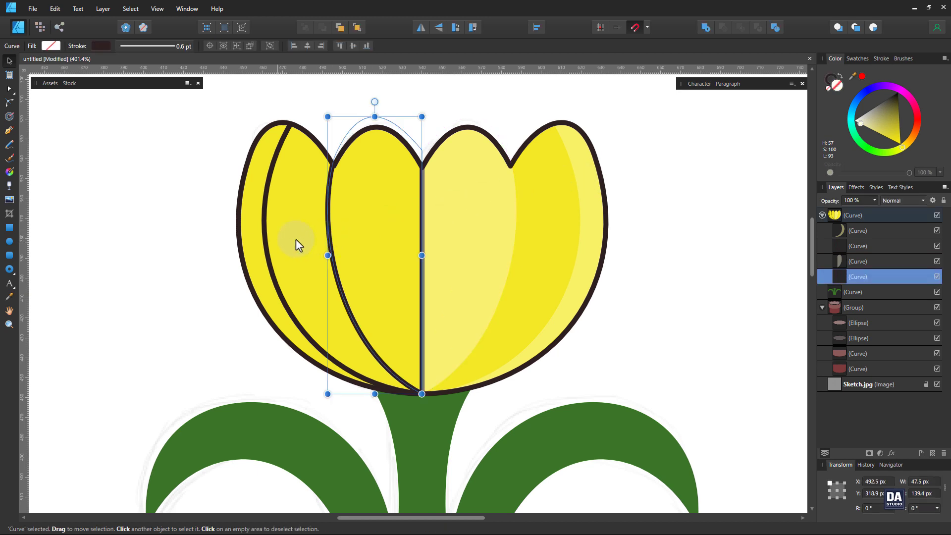
pyautogui.keyDown('shift'); pyautogui.click(266, 239); pyautogui.keyUp('shift')
pyautogui.moveTo(896, 136); pyautogui.dragTo(892, 137)
pyautogui.moveTo(903, 148); pyautogui.dragTo(914, 145)
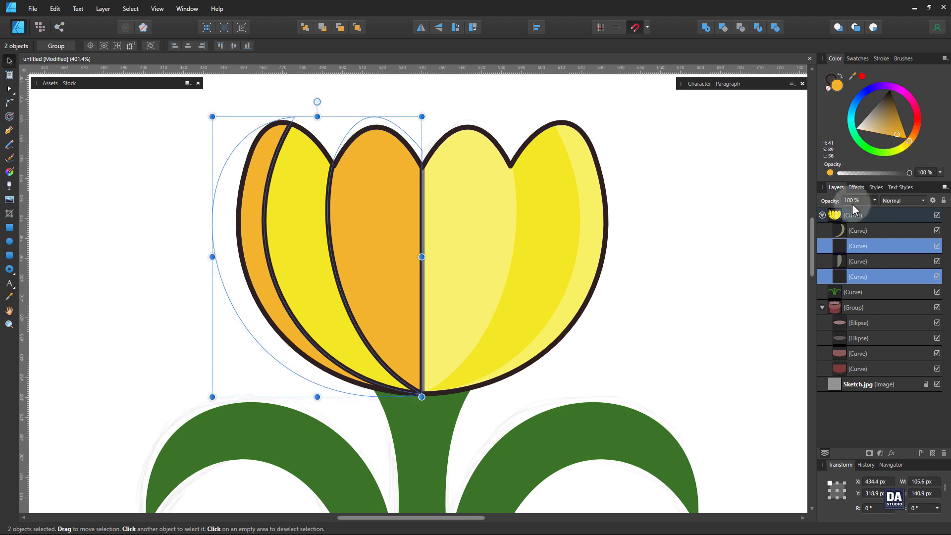
pyautogui.press('x')
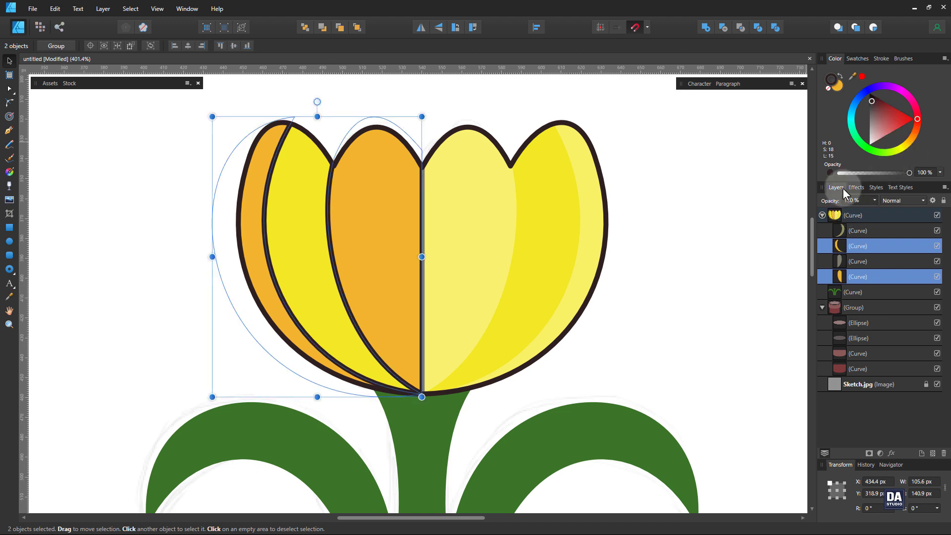
pyautogui.click(829, 89)
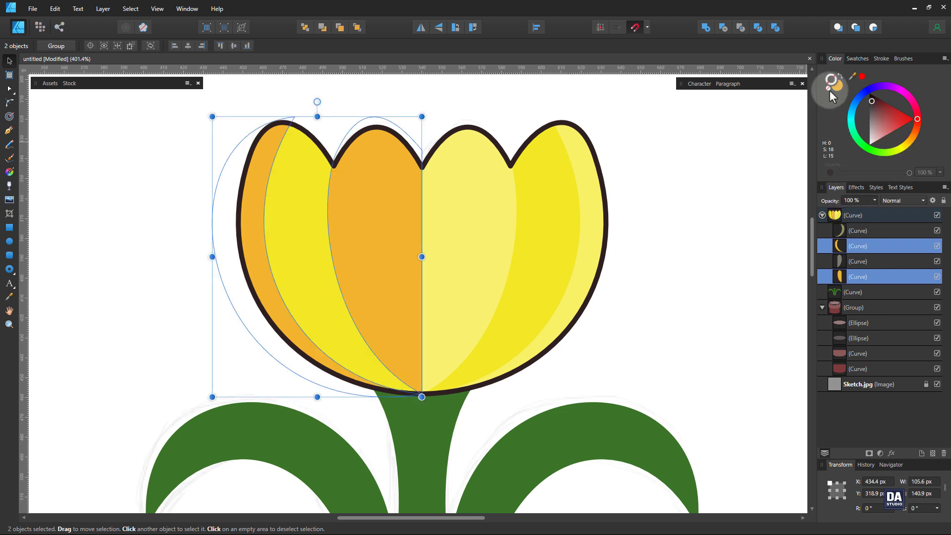
# - Set both left petals to Multiply at 50% opacity and shift their fill to a deeper orange with hue 32
pyautogui.click(891, 201)
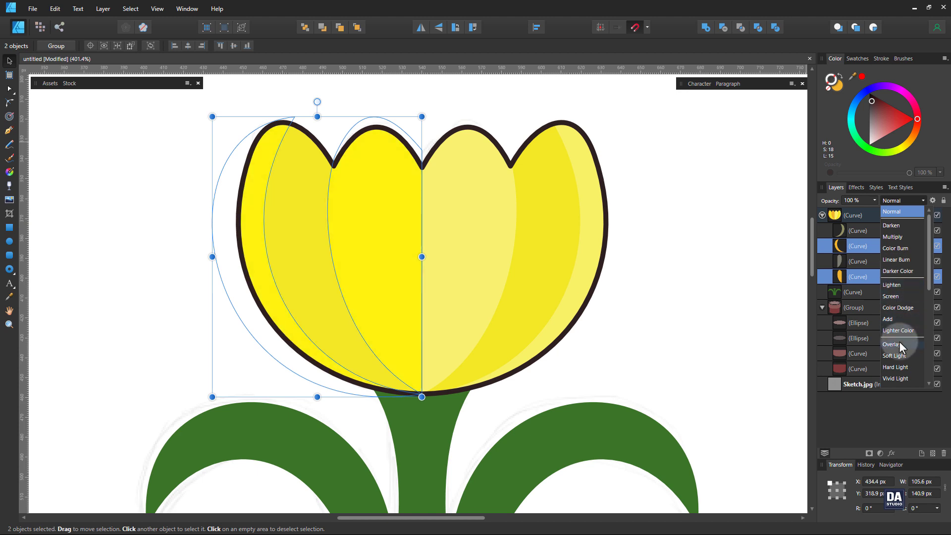
pyautogui.click(912, 238)
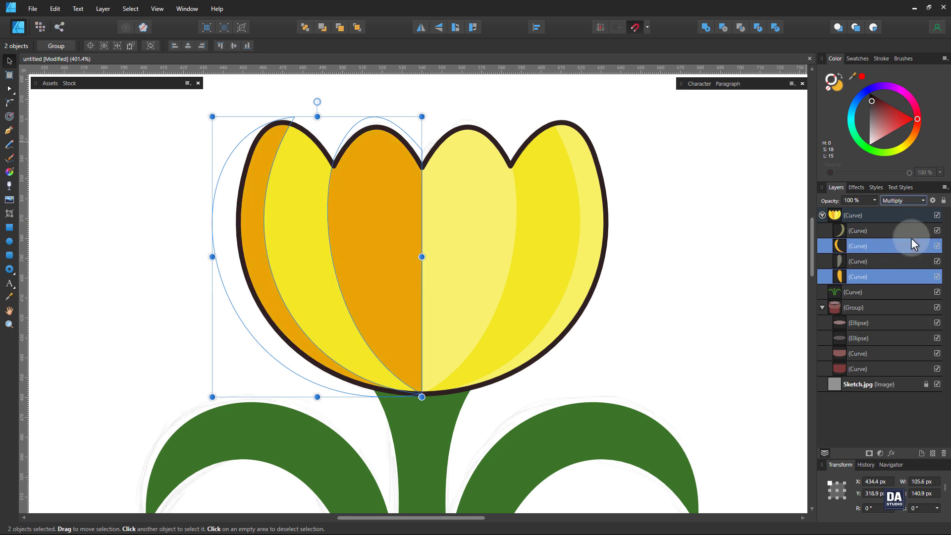
pyautogui.click(875, 200)
pyautogui.moveTo(870, 205); pyautogui.dragTo(840, 209)
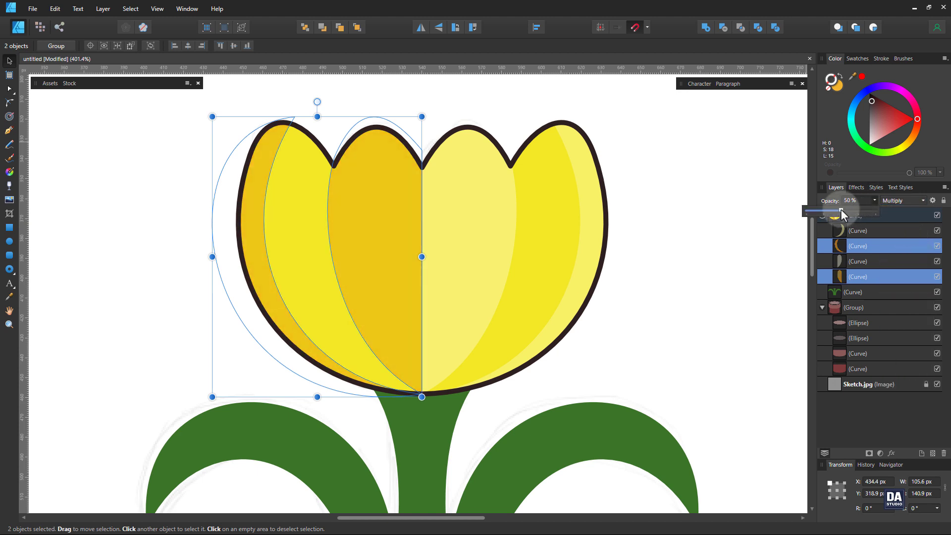
pyautogui.write('50')
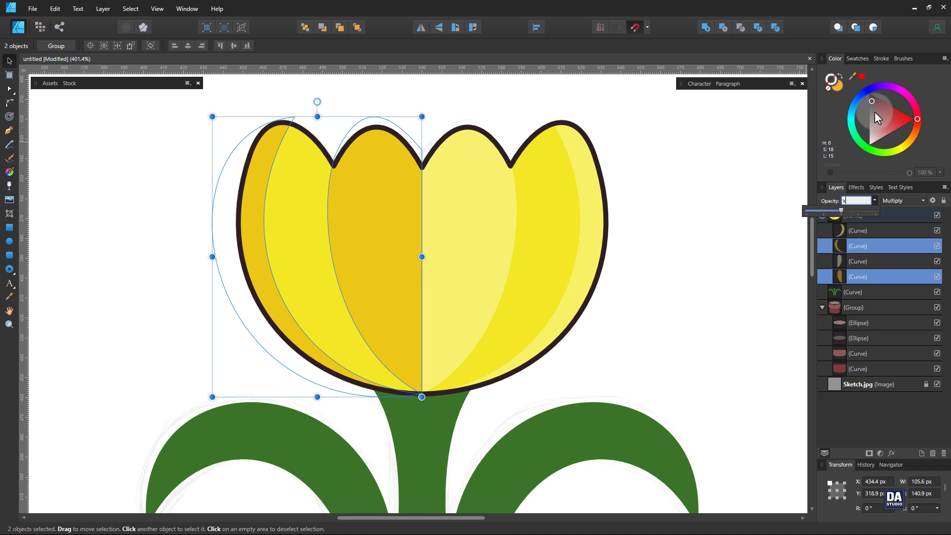
pyautogui.press('Return')
pyautogui.moveTo(909, 145); pyautogui.dragTo(917, 140)
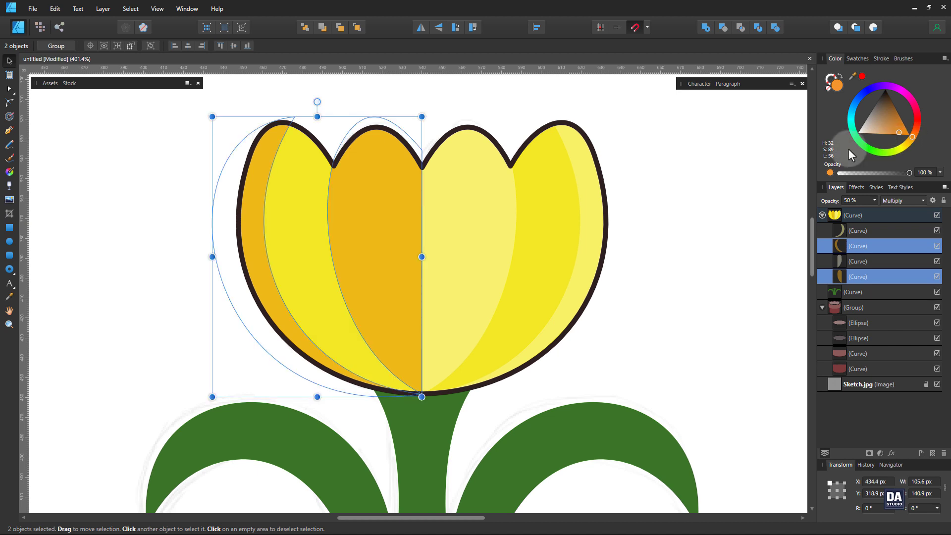
# - Lower only the inner left petal's opacity to 35%
pyautogui.click(859, 276)
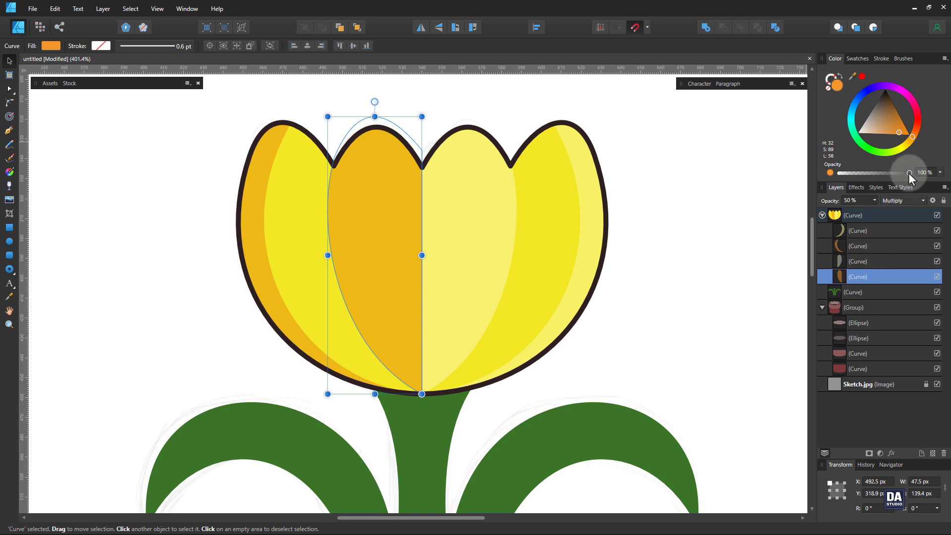
pyautogui.click(875, 201)
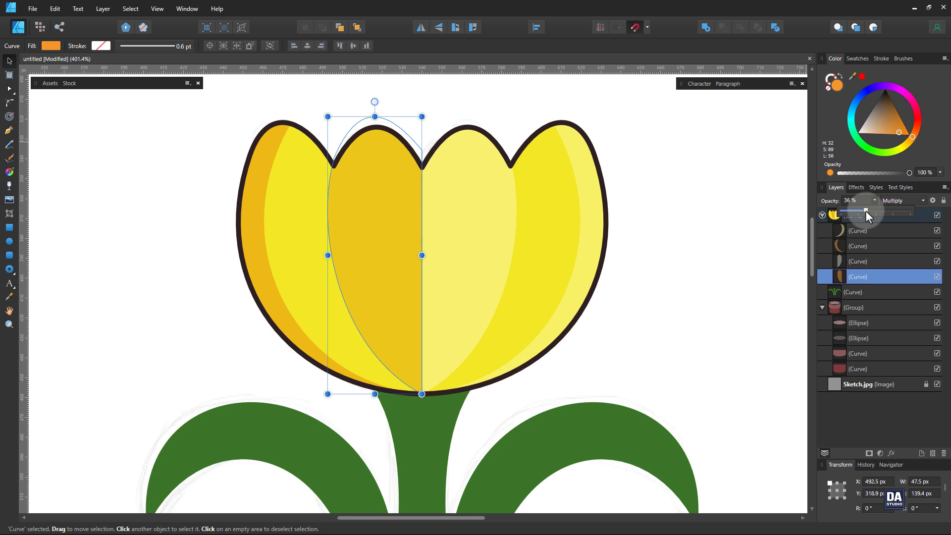
pyautogui.moveTo(864, 211); pyautogui.dragTo(866, 211)
pyautogui.click(740, 240)
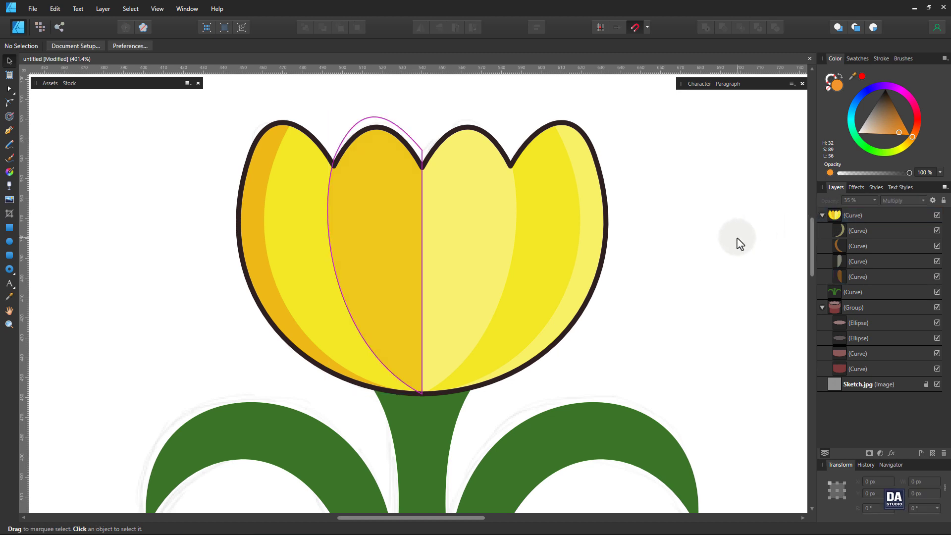
# - Shift the main flower shape's yellow fill to a warmer hue of 52
pyautogui.click(569, 233)
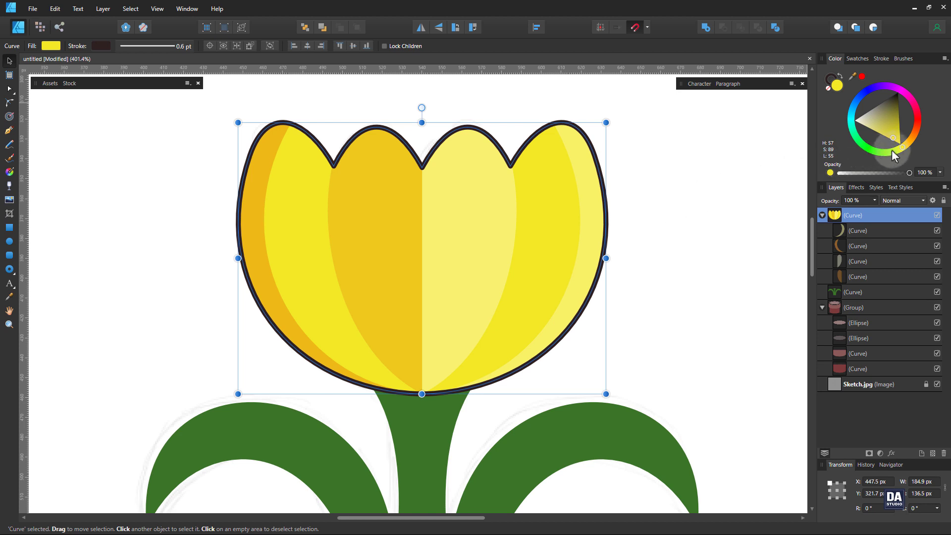
pyautogui.moveTo(892, 150); pyautogui.dragTo(905, 146)
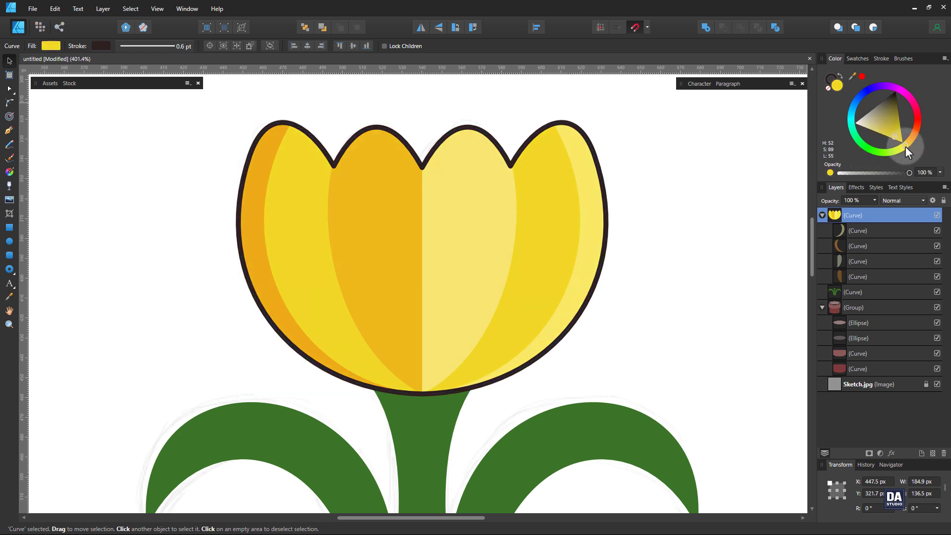
pyautogui.click(769, 220)
# - Change the stem and leaves fill to a more saturated green (H 114, S 63, L 31)
pyautogui.moveTo(508, 237); pyautogui.dragTo(357, 215)
pyautogui.moveTo(468, 324); pyautogui.dragTo(505, 296)
pyautogui.click(442, 301)
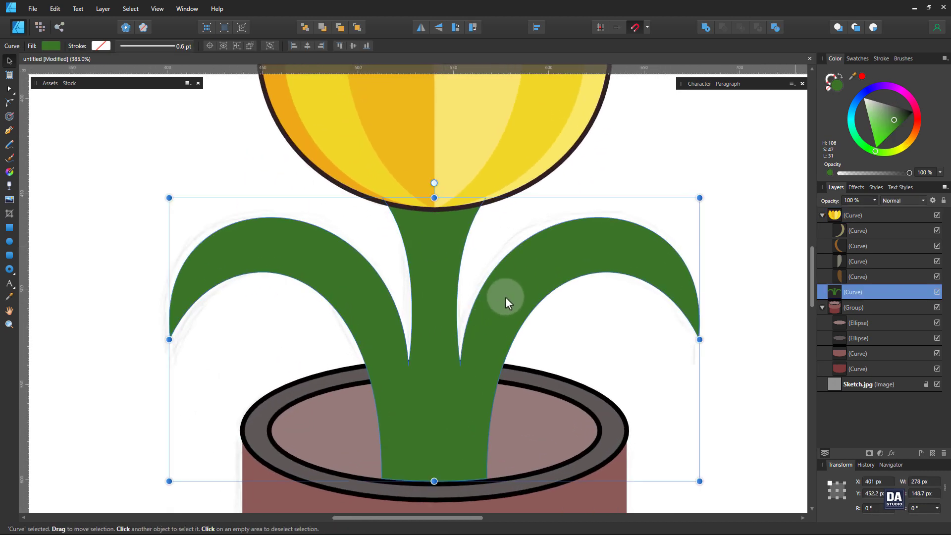
pyautogui.moveTo(888, 124); pyautogui.dragTo(893, 123)
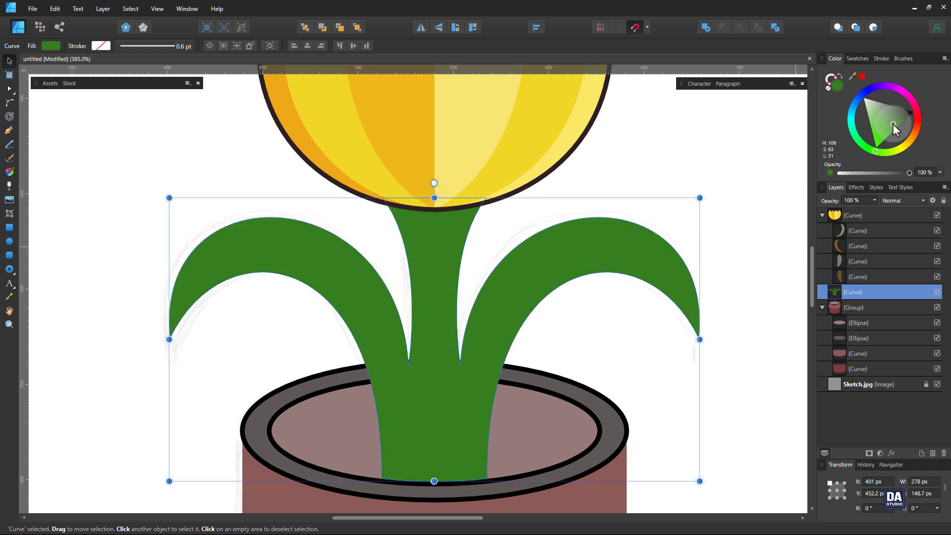
pyautogui.moveTo(877, 153); pyautogui.dragTo(869, 153)
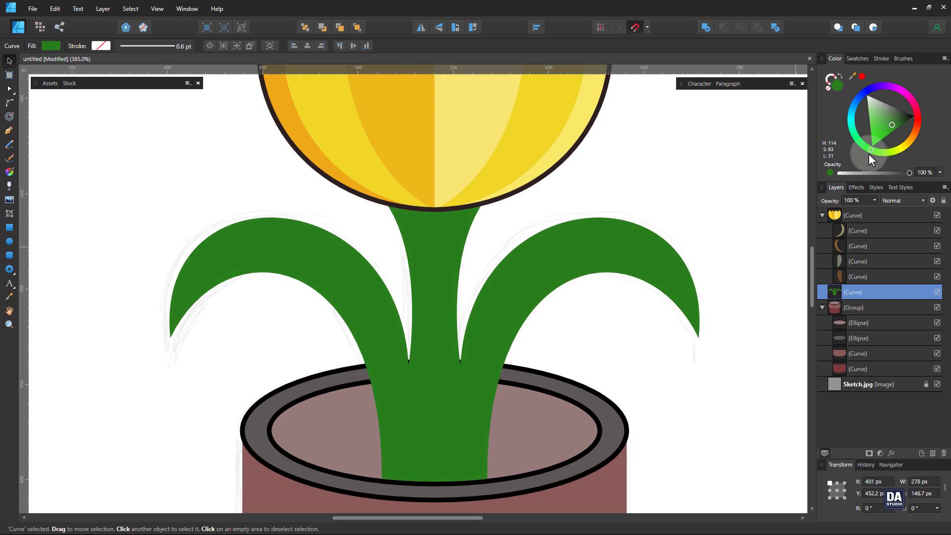
# - Give the stem and leaves shape a black stroke
pyautogui.press('x')
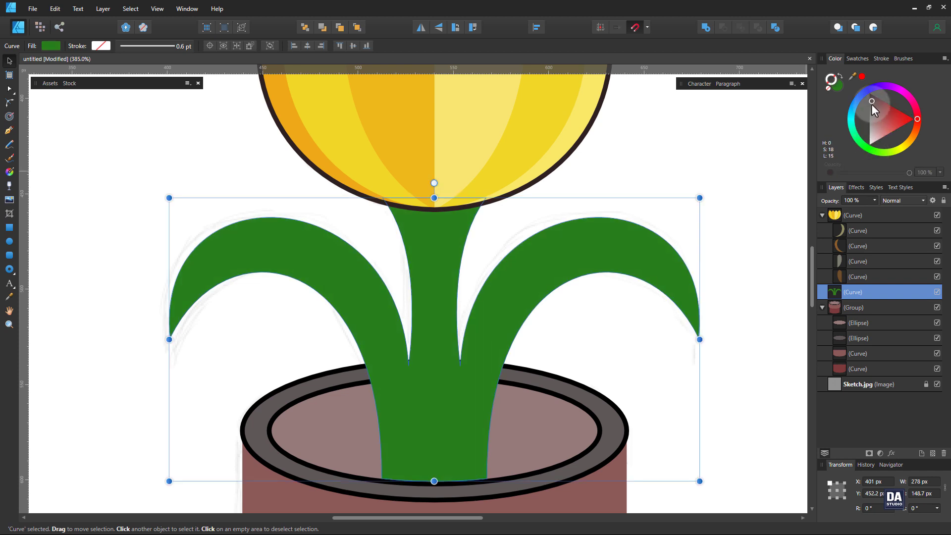
pyautogui.moveTo(872, 105); pyautogui.dragTo(861, 89)
pyautogui.click(861, 90)
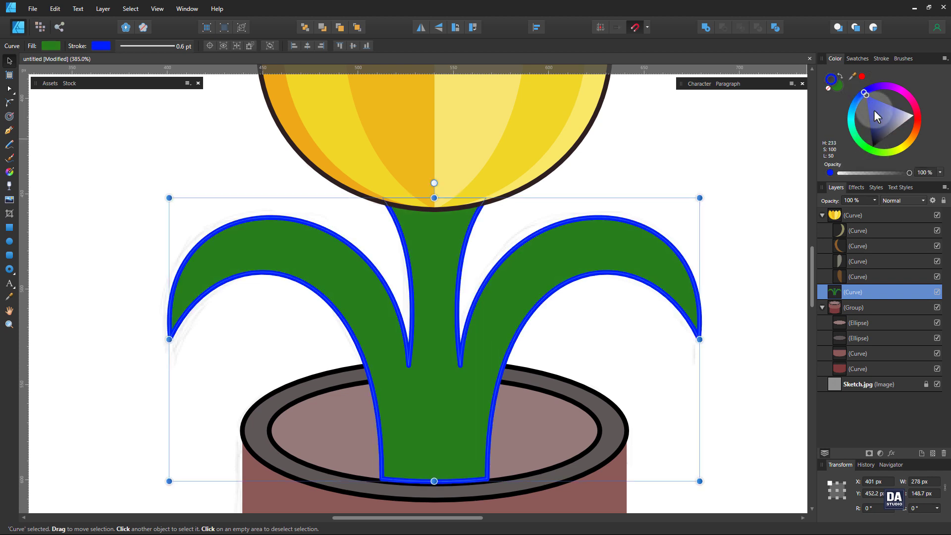
pyautogui.click(874, 110)
pyautogui.moveTo(874, 103); pyautogui.dragTo(864, 86)
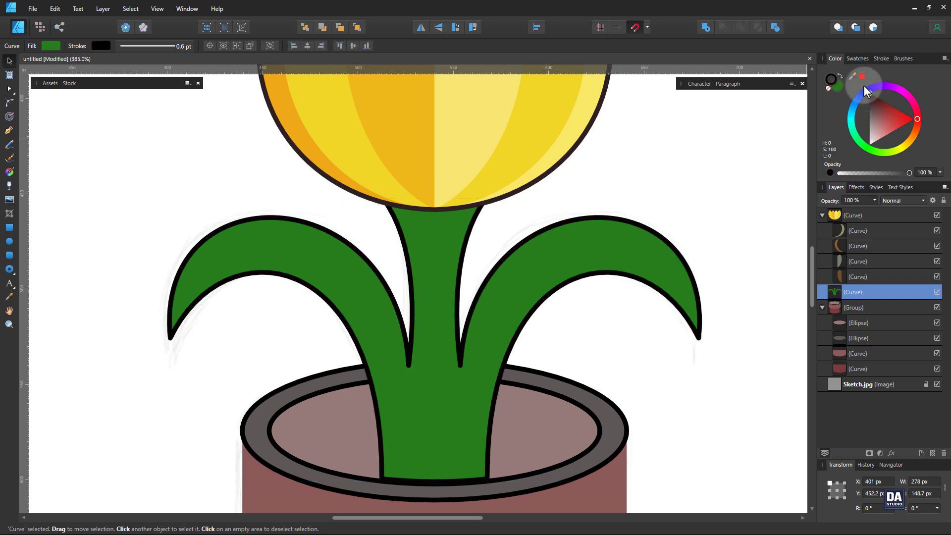
# - Draw a curve with the Pen tool from the right leaf's base to its outer edge, bending it to follow the leaf's arch
pyautogui.moveTo(594, 373); pyautogui.dragTo(571, 365)
pyautogui.moveTo(507, 352)
pyautogui.mouseDown()
pyautogui.moveTo(520, 350)
pyautogui.moveTo(516, 342)
pyautogui.mouseUp()
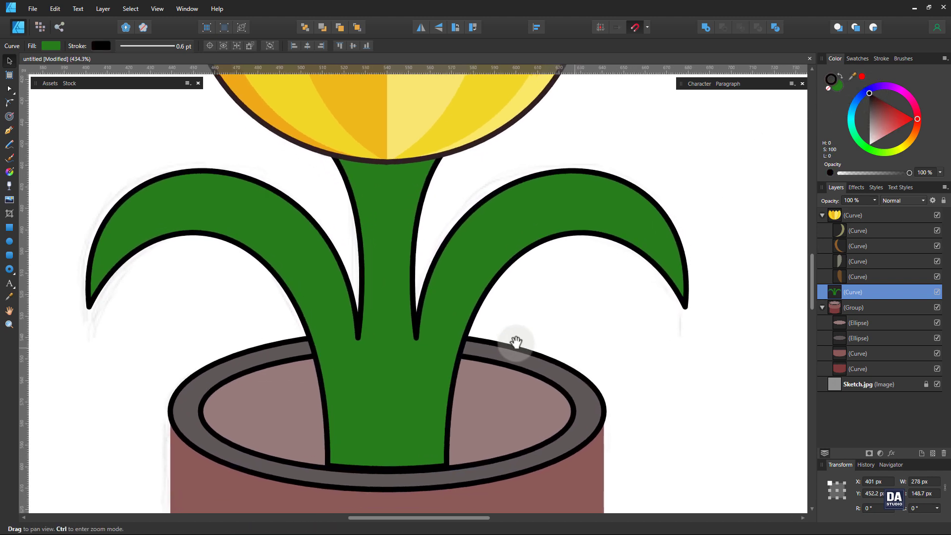
pyautogui.click(9, 131)
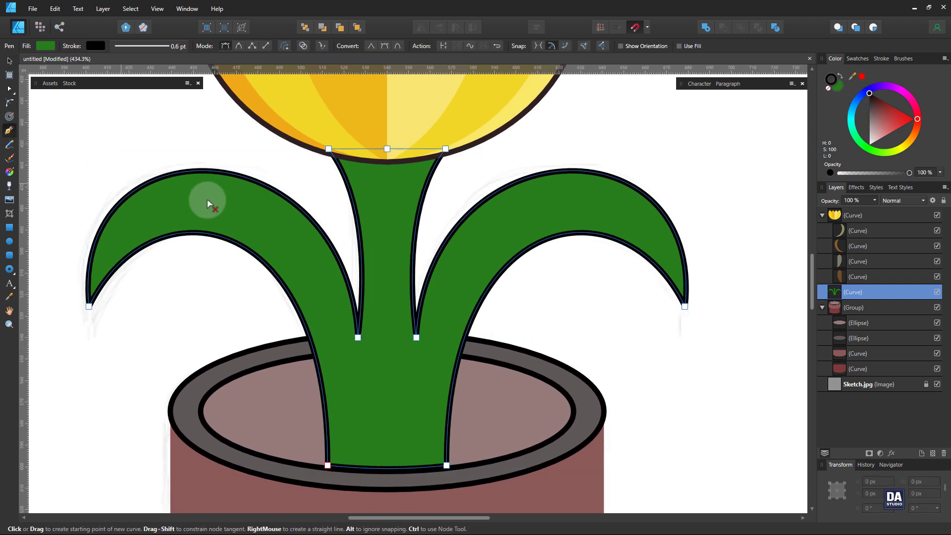
pyautogui.click(454, 373)
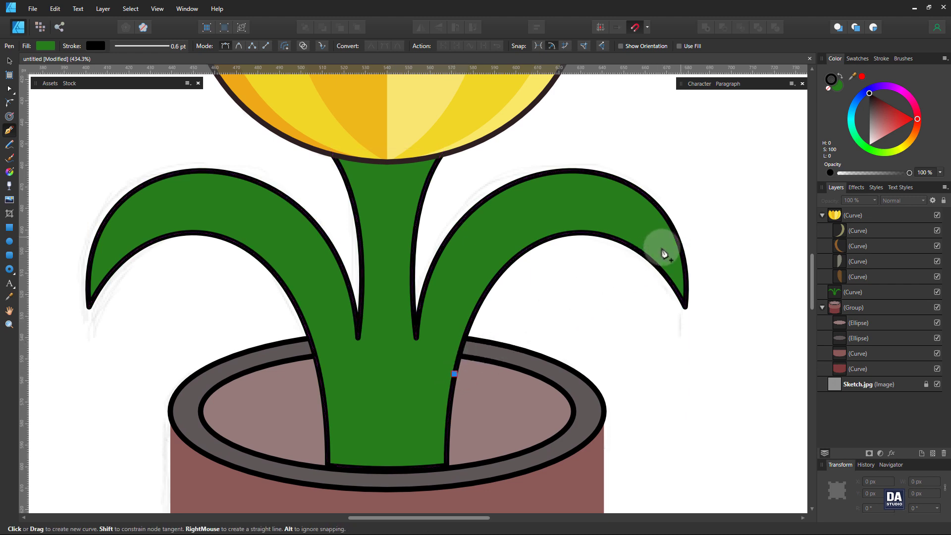
pyautogui.click(679, 238)
pyautogui.moveTo(584, 296); pyautogui.dragTo(520, 218)
pyautogui.moveTo(517, 184); pyautogui.dragTo(582, 125)
pyautogui.moveTo(456, 245); pyautogui.dragTo(446, 240)
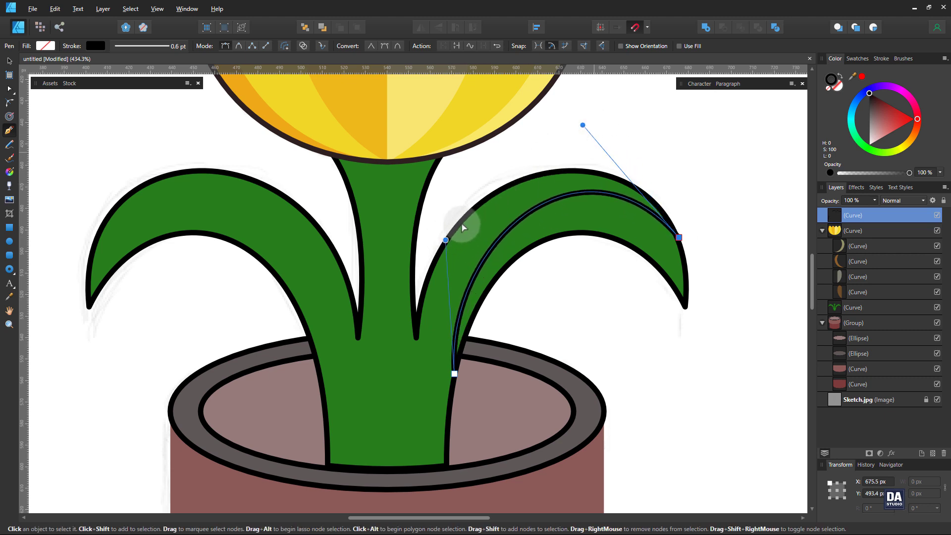
pyautogui.moveTo(582, 125); pyautogui.dragTo(592, 124)
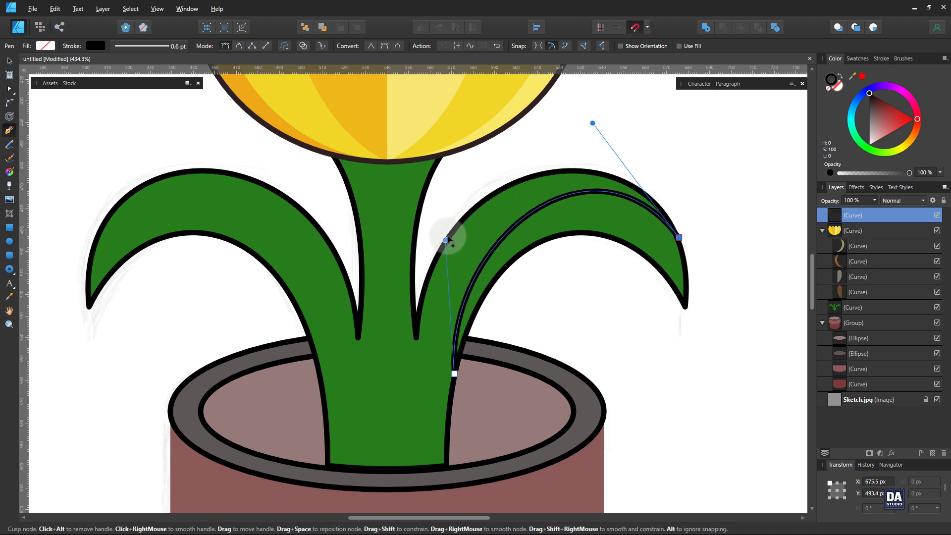
pyautogui.moveTo(446, 239); pyautogui.dragTo(470, 225)
pyautogui.moveTo(592, 123); pyautogui.dragTo(610, 133)
pyautogui.moveTo(470, 225); pyautogui.dragTo(464, 224)
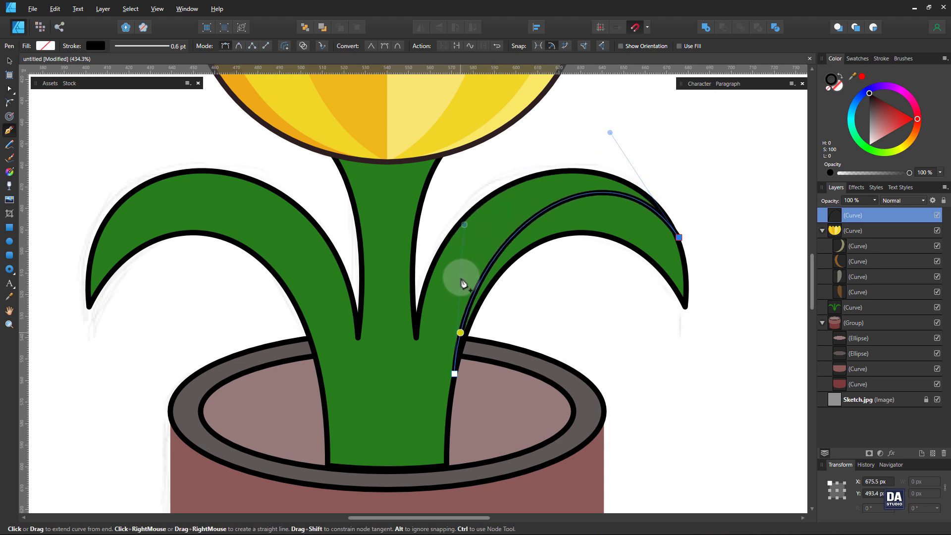
# - Close the right leaf's curve into a shape and pull its closing edge outward so it encloses the leaf tip
pyautogui.click(454, 374)
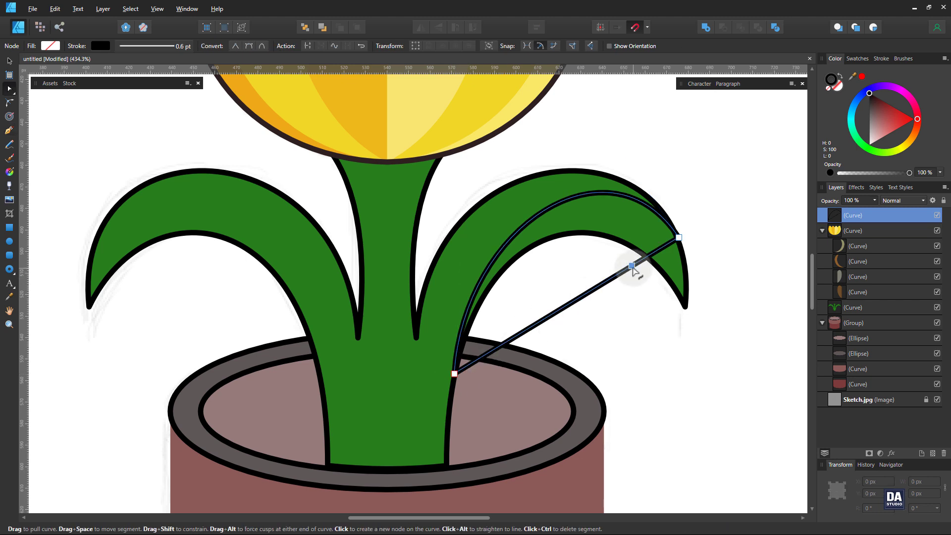
pyautogui.click(633, 266)
pyautogui.moveTo(633, 266); pyautogui.dragTo(699, 315)
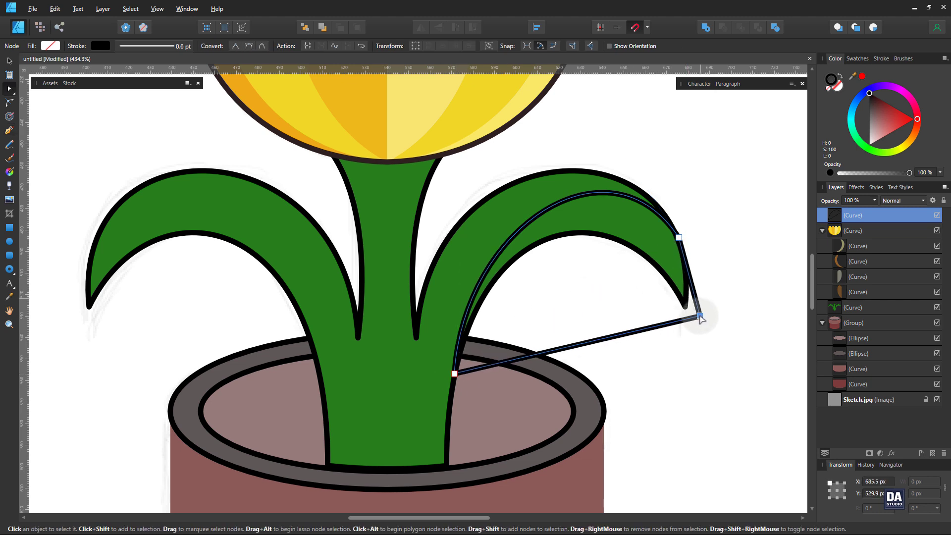
pyautogui.moveTo(686, 266); pyautogui.dragTo(695, 267)
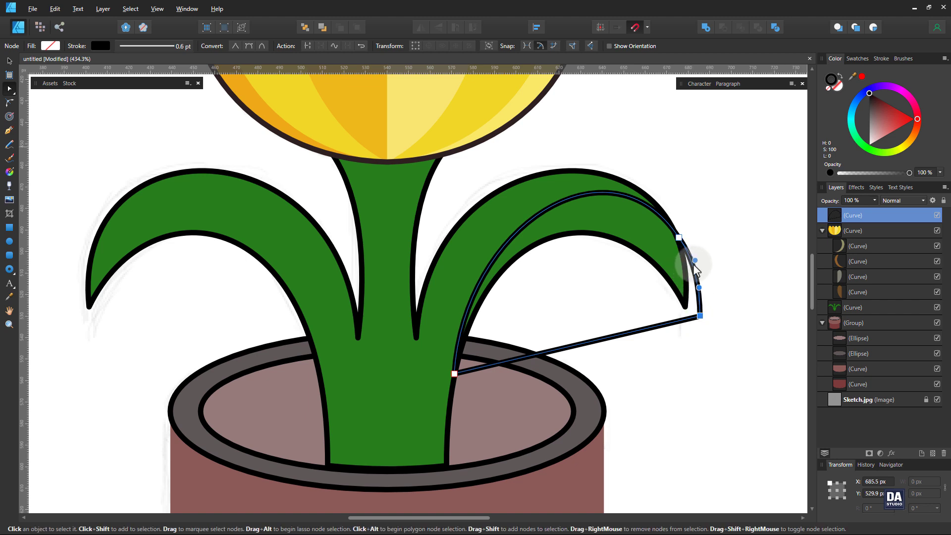
# - Fill the right leaf's shading shape with dark green (H 114, S 100, L 18) and clip it inside the stem and leaves curve
pyautogui.press('x')
pyautogui.moveTo(891, 124); pyautogui.dragTo(913, 139)
pyautogui.moveTo(892, 215); pyautogui.dragTo(879, 308)
pyautogui.press('v')
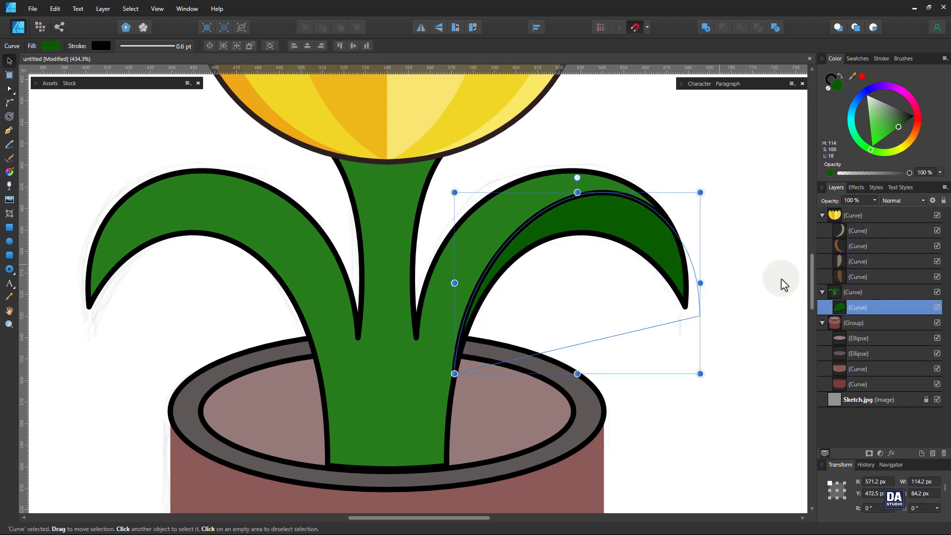
# - Duplicate the dark leaf shading, flip it horizontally and align it over the left leaf to mirror the right one
pyautogui.moveTo(655, 240); pyautogui.dragTo(454, 230)
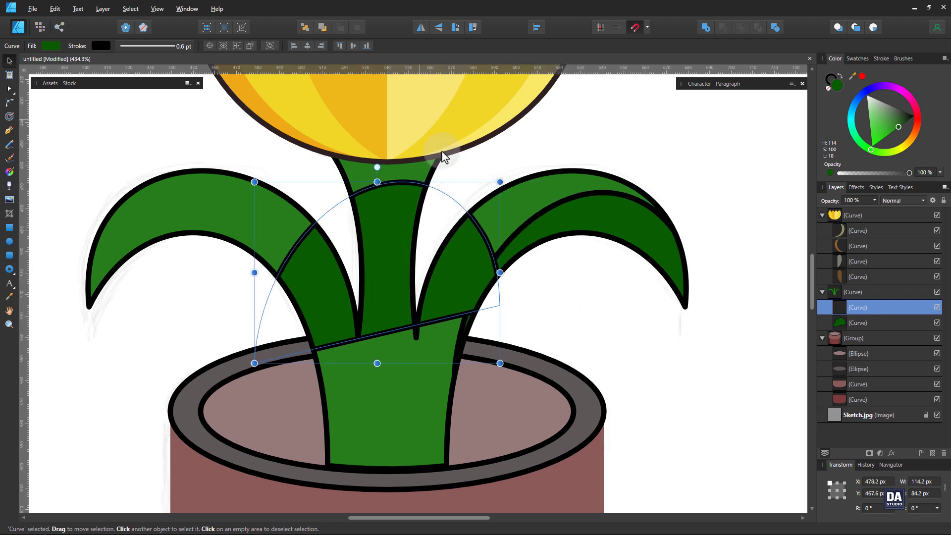
pyautogui.click(421, 28)
pyautogui.moveTo(440, 308); pyautogui.dragTo(263, 306)
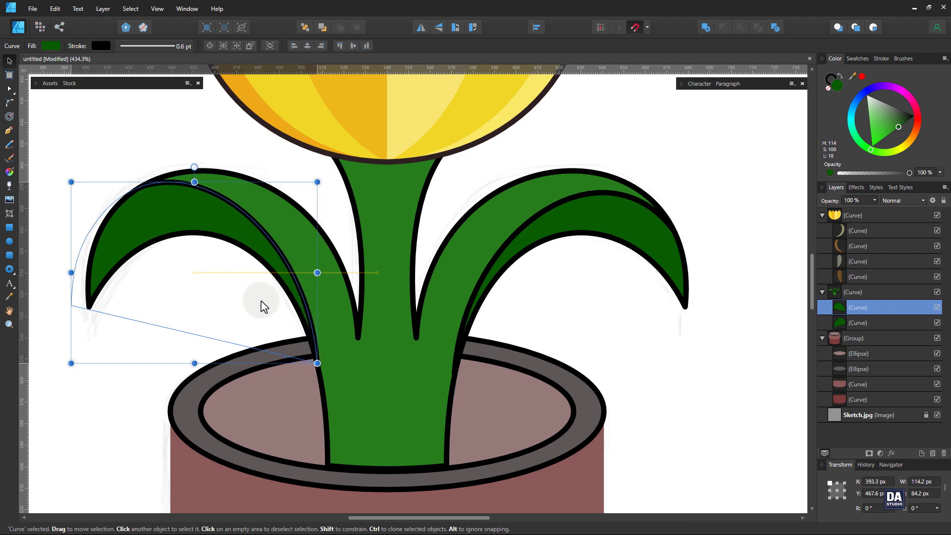
pyautogui.click(180, 325)
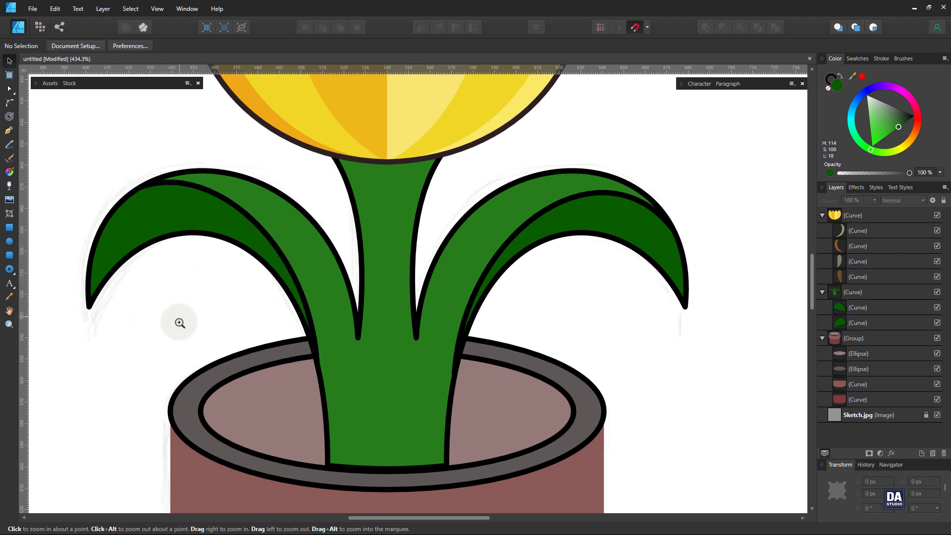
pyautogui.click(198, 219)
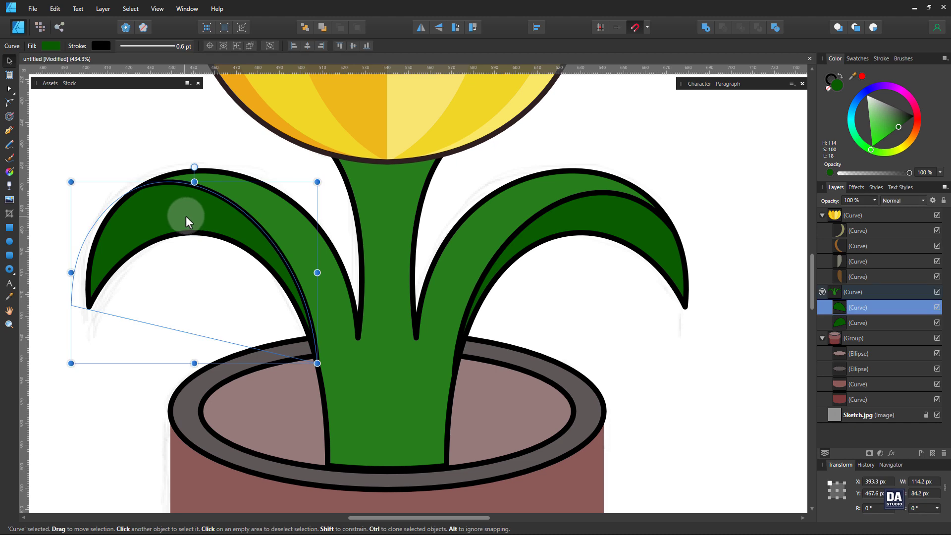
pyautogui.moveTo(191, 217); pyautogui.dragTo(186, 222)
pyautogui.click(182, 271)
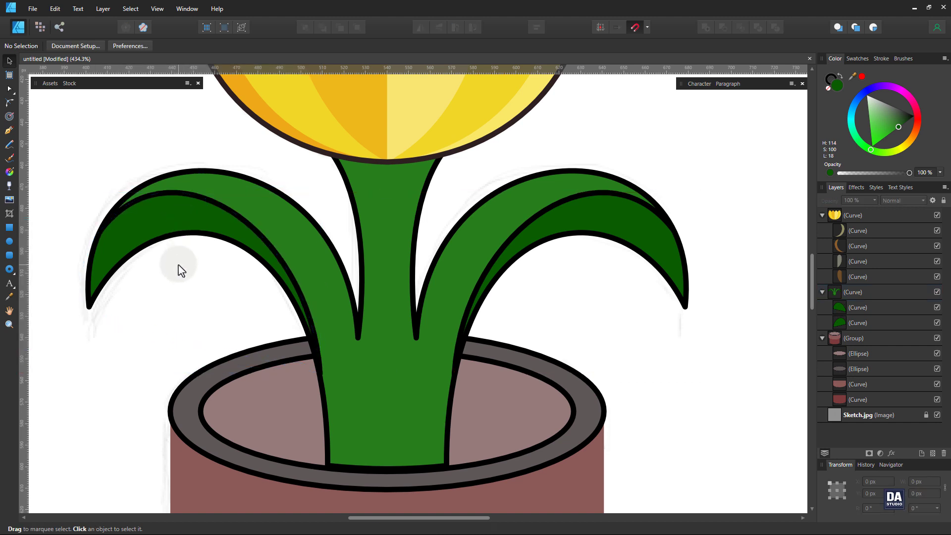
# - Draw a closed shadow shape with the Pen tool across the stem's top, with a curved lower edge beneath the flower
pyautogui.moveTo(476, 291); pyautogui.dragTo(164, 249)
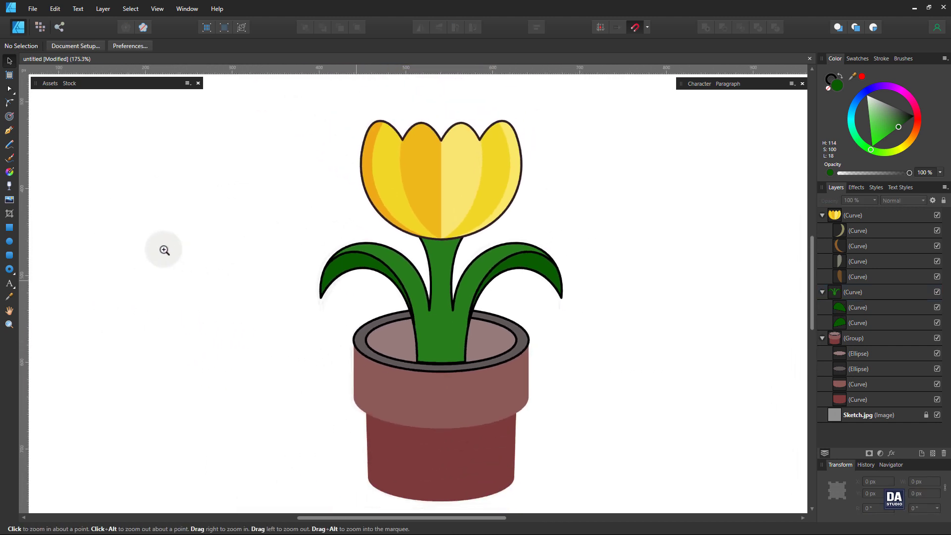
pyautogui.moveTo(469, 335); pyautogui.dragTo(459, 310)
pyautogui.moveTo(438, 240); pyautogui.dragTo(743, 213)
pyautogui.moveTo(460, 182); pyautogui.dragTo(448, 233)
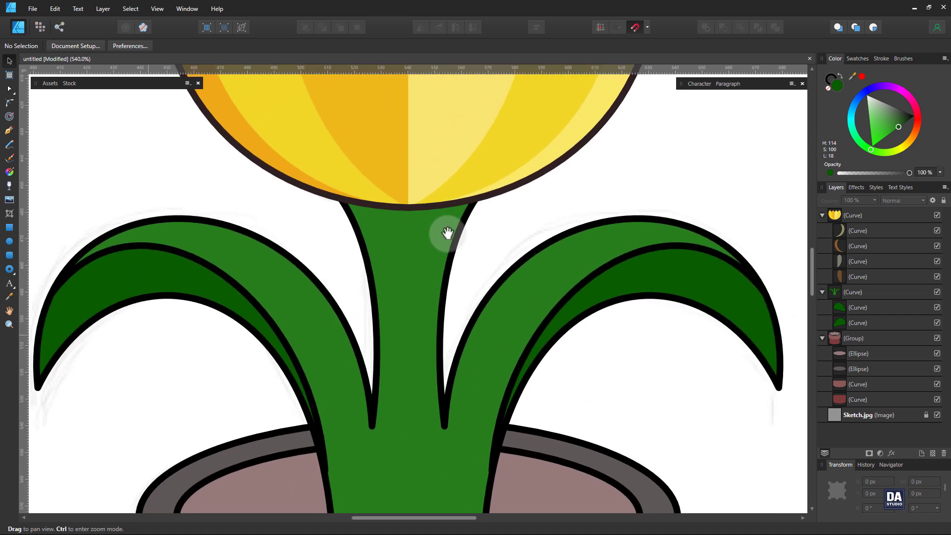
pyautogui.click(10, 131)
pyautogui.click(475, 200)
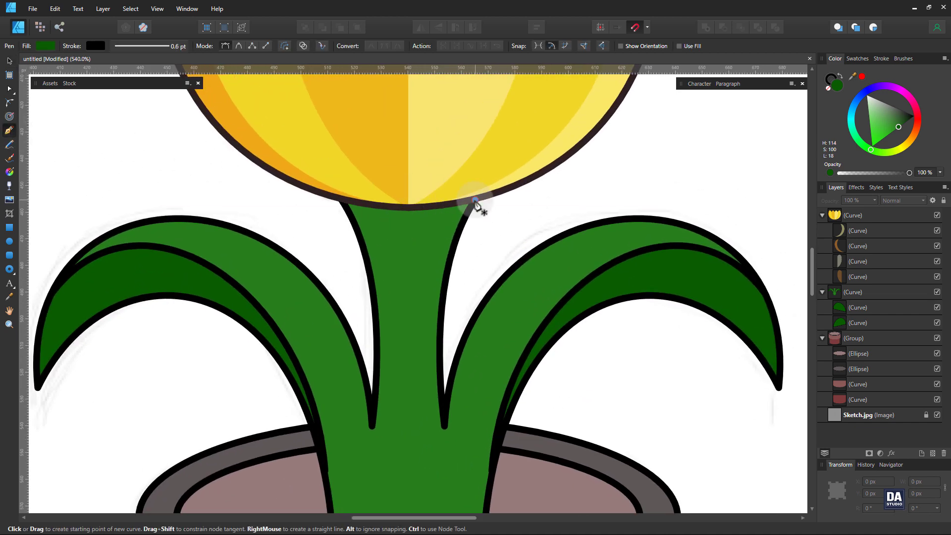
pyautogui.click(378, 310)
pyautogui.moveTo(410, 272); pyautogui.dragTo(395, 264)
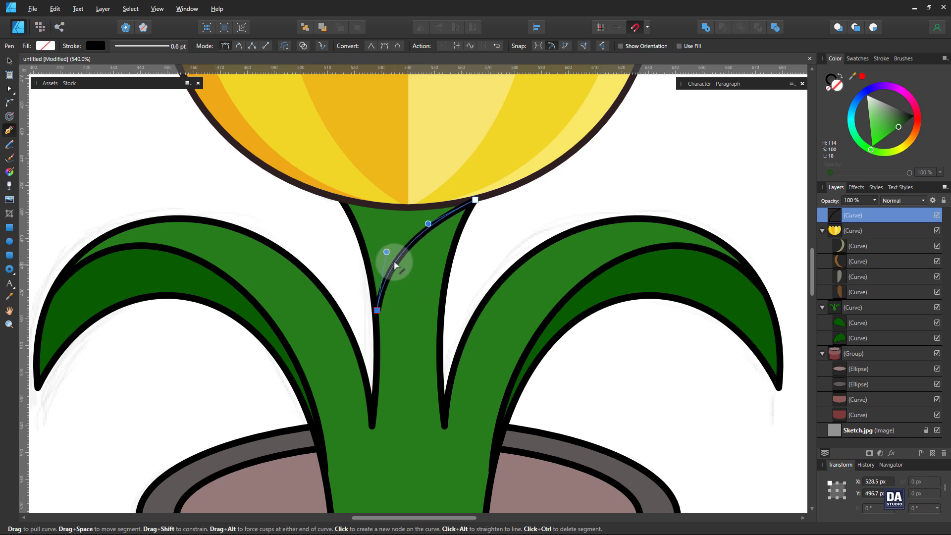
pyautogui.click(310, 179)
pyautogui.click(475, 201)
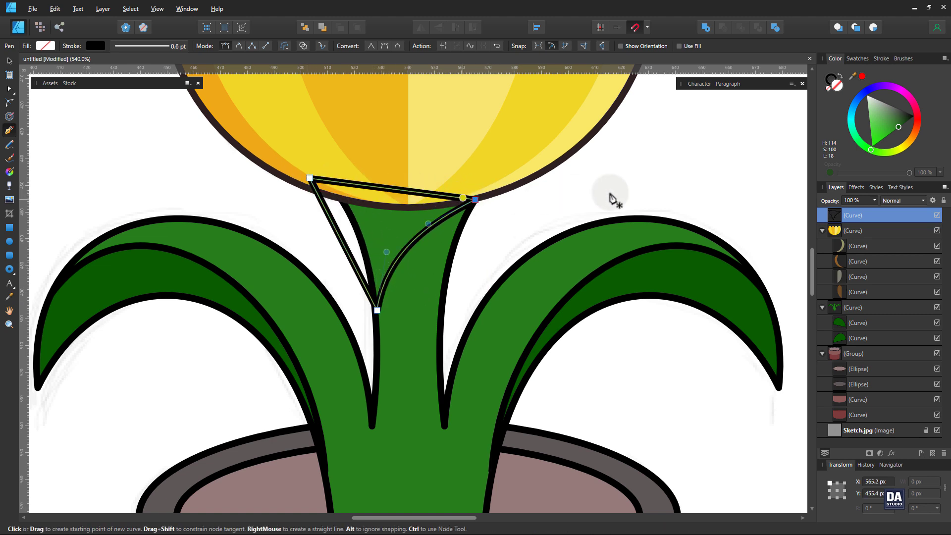
# - Clip the stem shadow inside the stem and leaves curve and fill it with the recently used dark green
pyautogui.click(858, 58)
pyautogui.moveTo(879, 291); pyautogui.dragTo(875, 383)
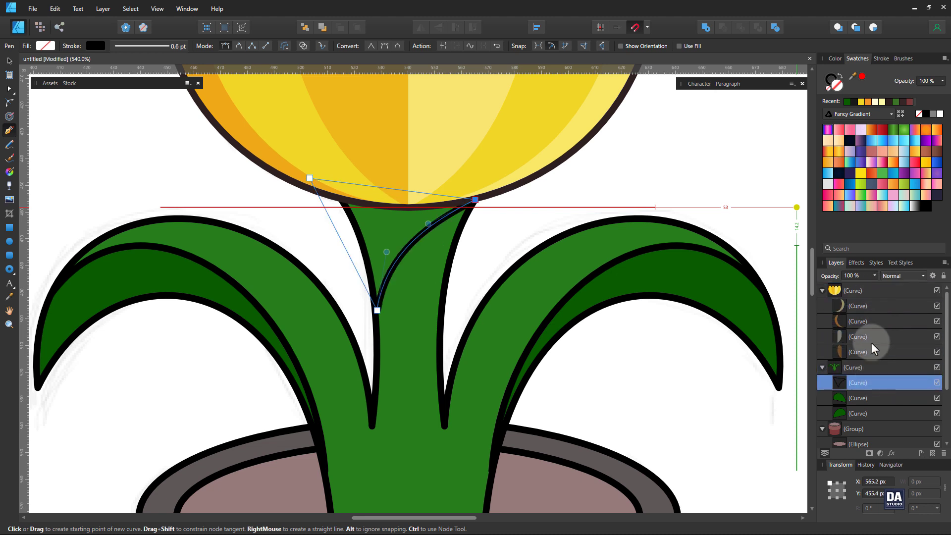
pyautogui.click(848, 101)
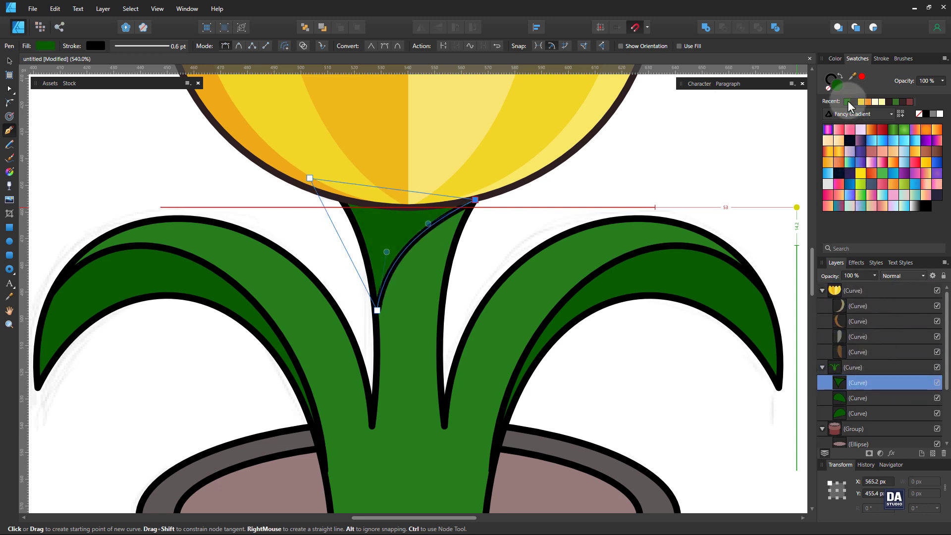
# - Move the stem shadow's lowest node slightly down the stem and darken its fill to H 114, S 100, L 15
pyautogui.moveTo(377, 311); pyautogui.dragTo(377, 320)
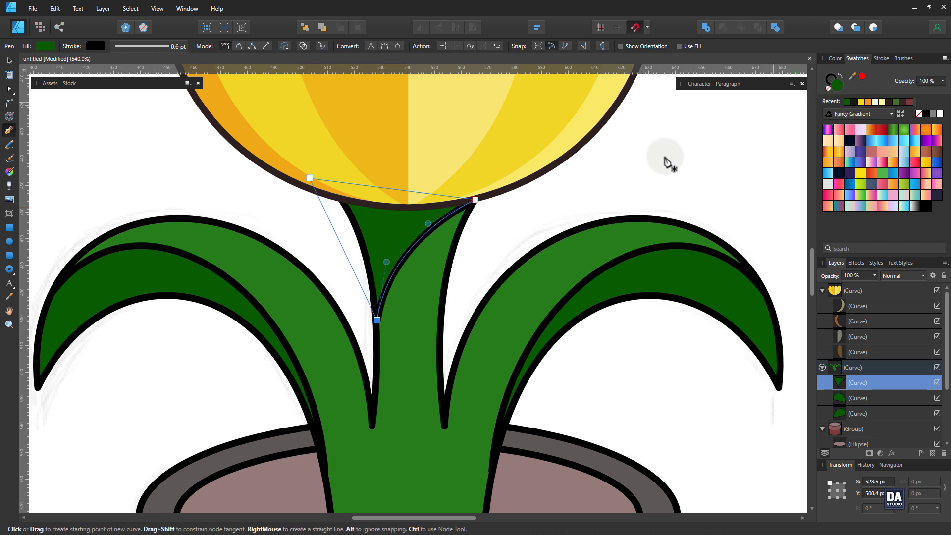
pyautogui.click(836, 59)
pyautogui.moveTo(896, 122); pyautogui.dragTo(903, 126)
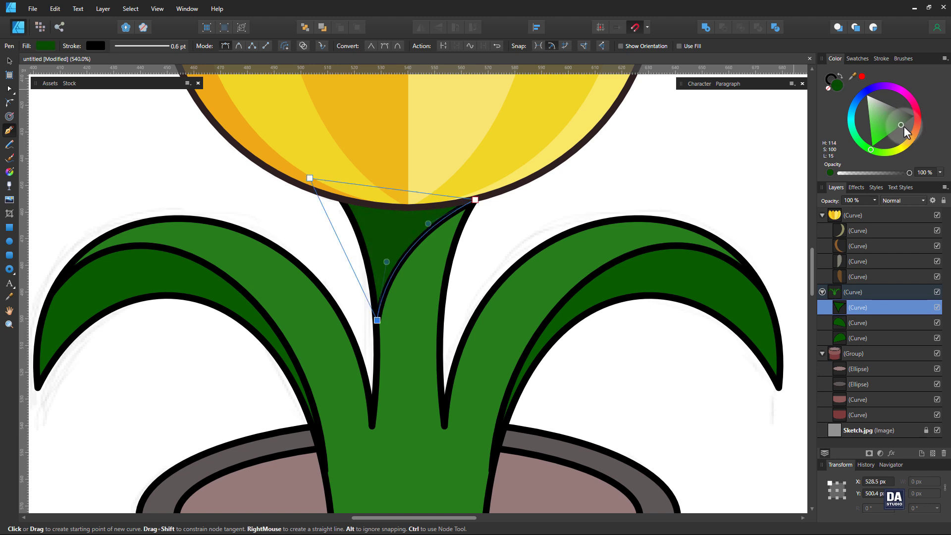
# - Remove the stem shadow's outline and adjust the two curve handles of its lower edge to reshape the curve
pyautogui.click(829, 90)
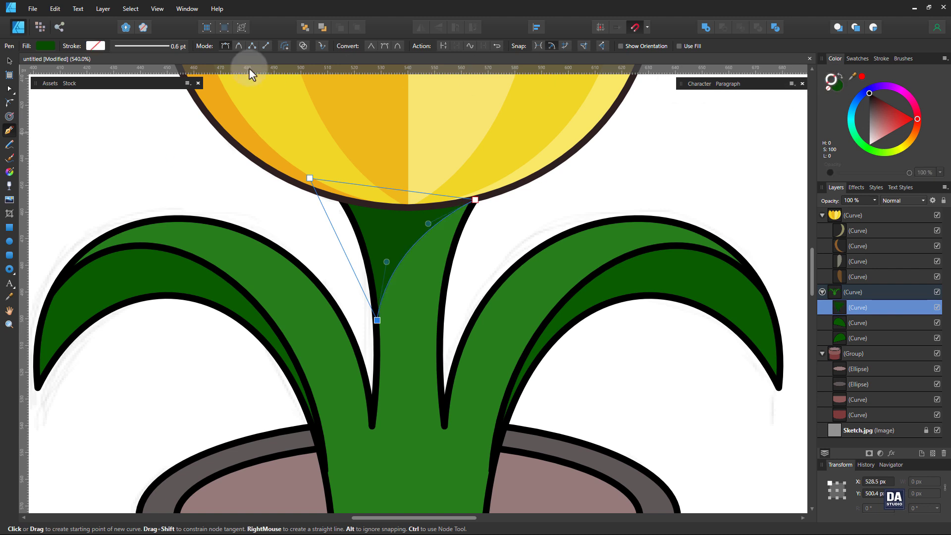
pyautogui.click(9, 61)
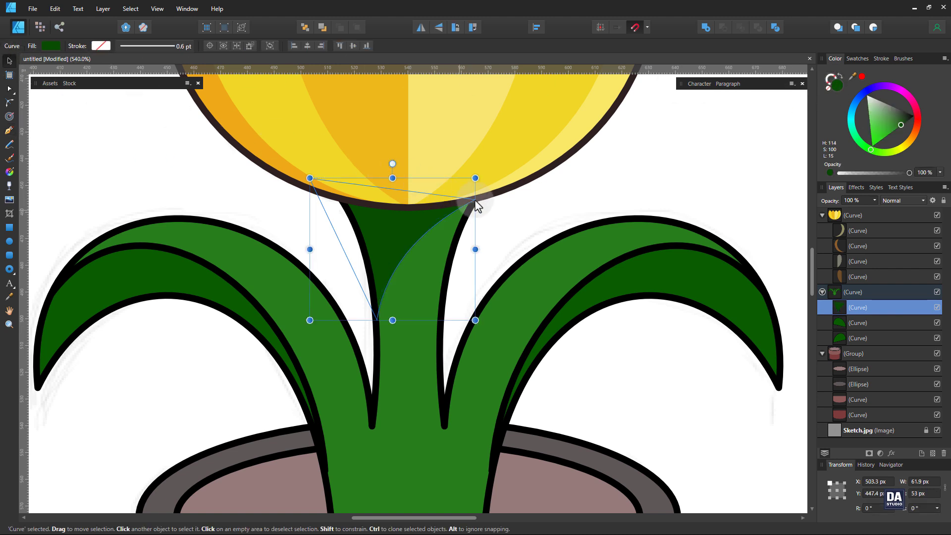
pyautogui.press('a')
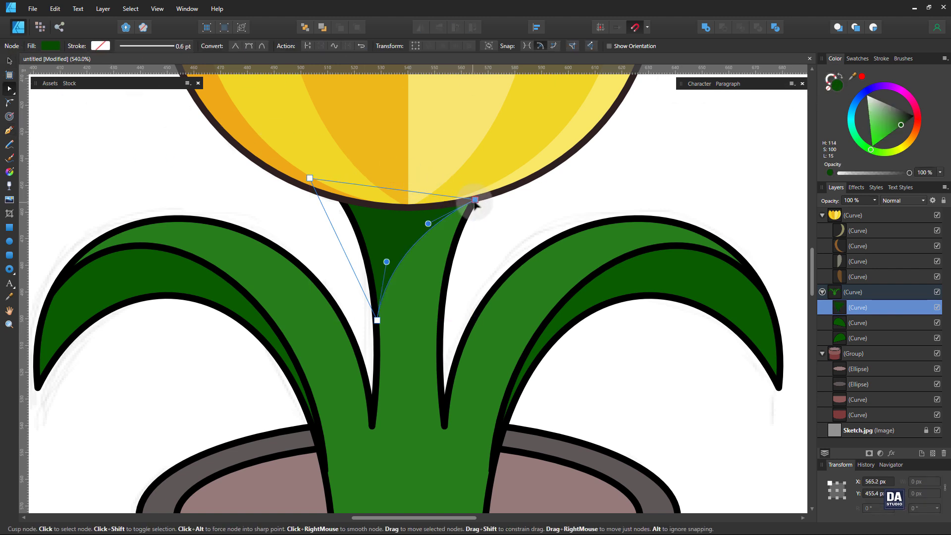
pyautogui.moveTo(429, 223); pyautogui.dragTo(421, 230)
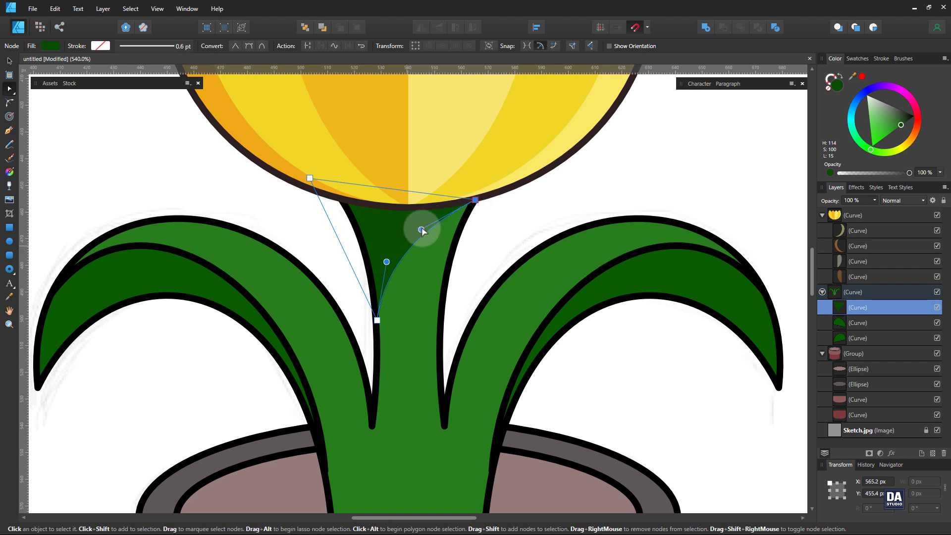
pyautogui.moveTo(387, 261); pyautogui.dragTo(391, 251)
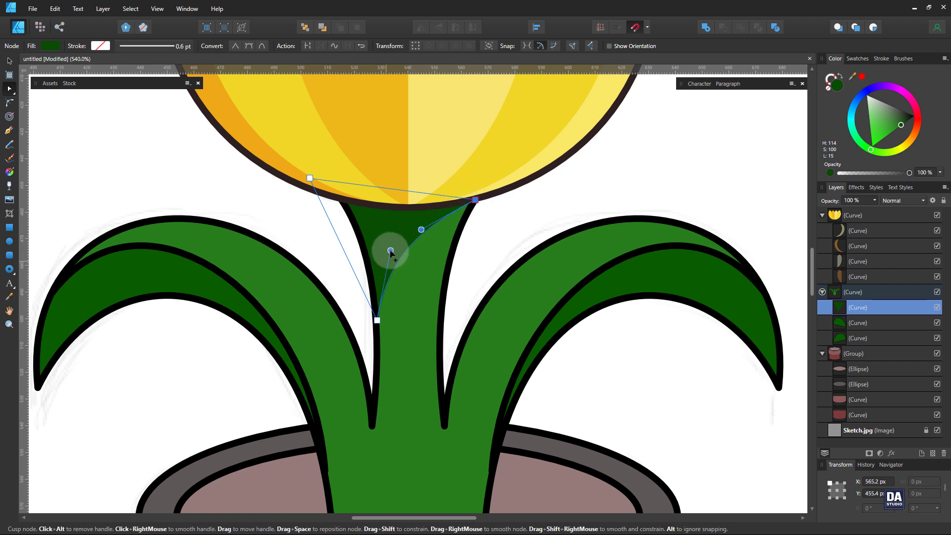
pyautogui.click(511, 226)
# - Fill the pot's inner opening ellipse with the recently used orange
pyautogui.moveTo(520, 200); pyautogui.dragTo(257, 180)
pyautogui.moveTo(389, 196); pyautogui.dragTo(311, 191)
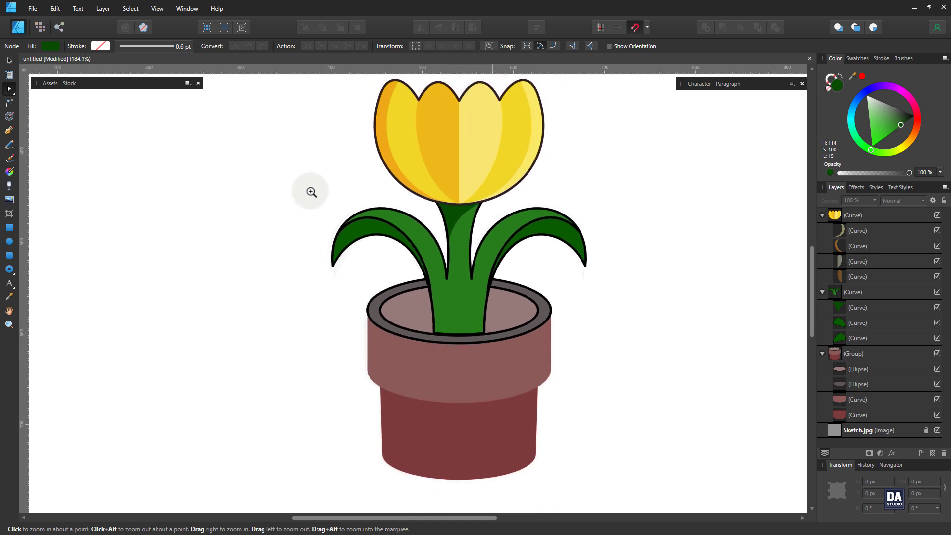
pyautogui.moveTo(471, 218); pyautogui.dragTo(439, 233)
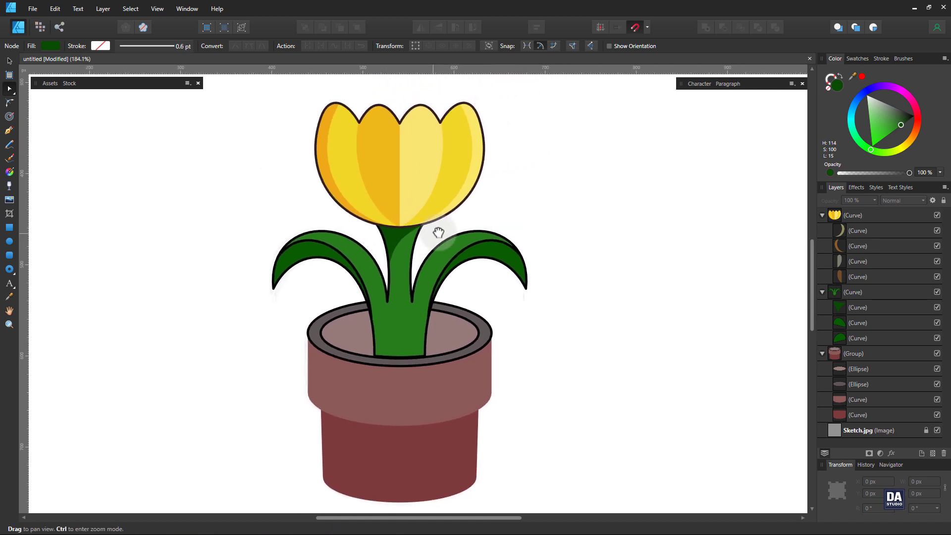
pyautogui.moveTo(420, 375); pyautogui.dragTo(460, 332)
pyautogui.moveTo(470, 381); pyautogui.dragTo(485, 353)
pyautogui.press('v')
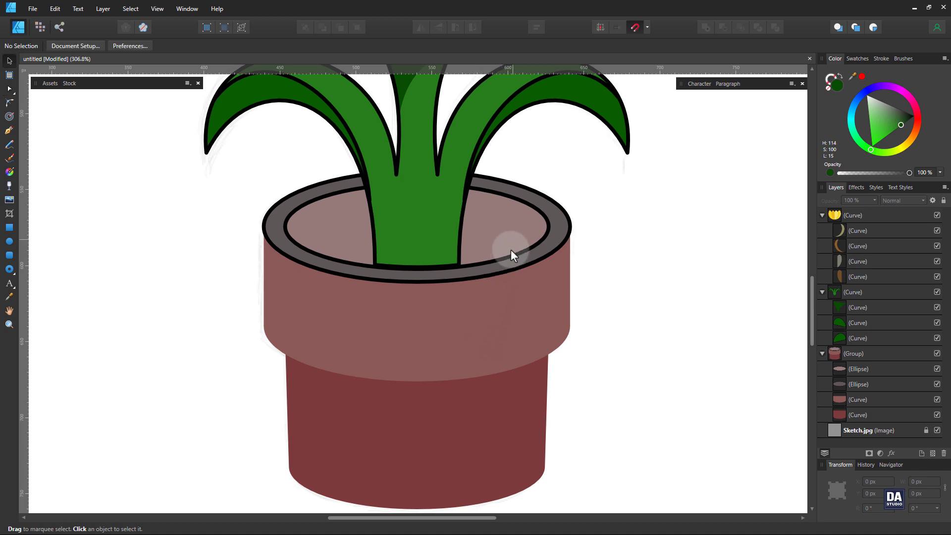
pyautogui.click(514, 233)
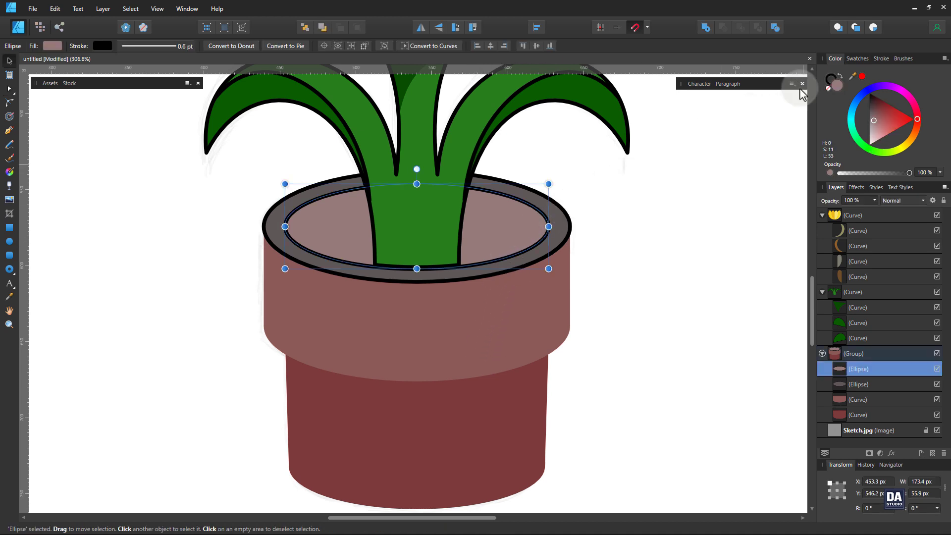
pyautogui.click(860, 59)
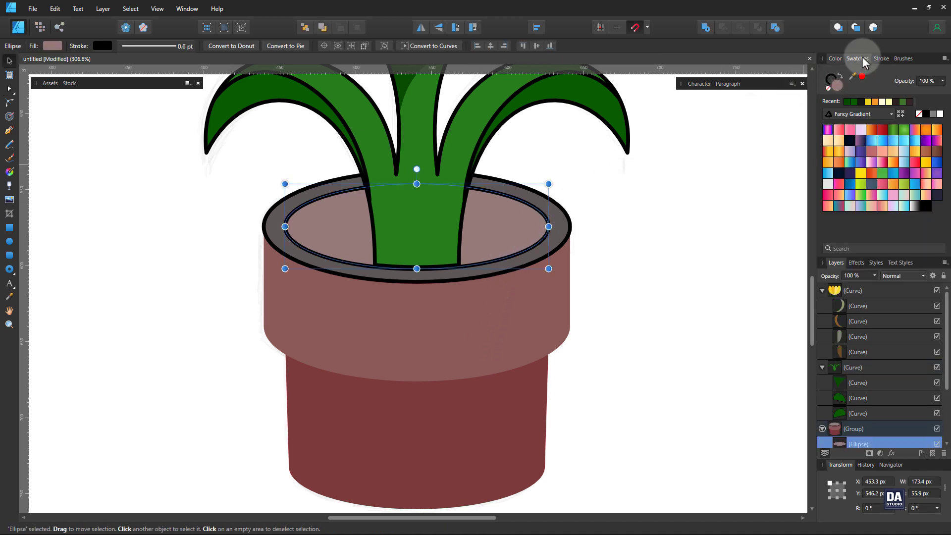
pyautogui.click(876, 101)
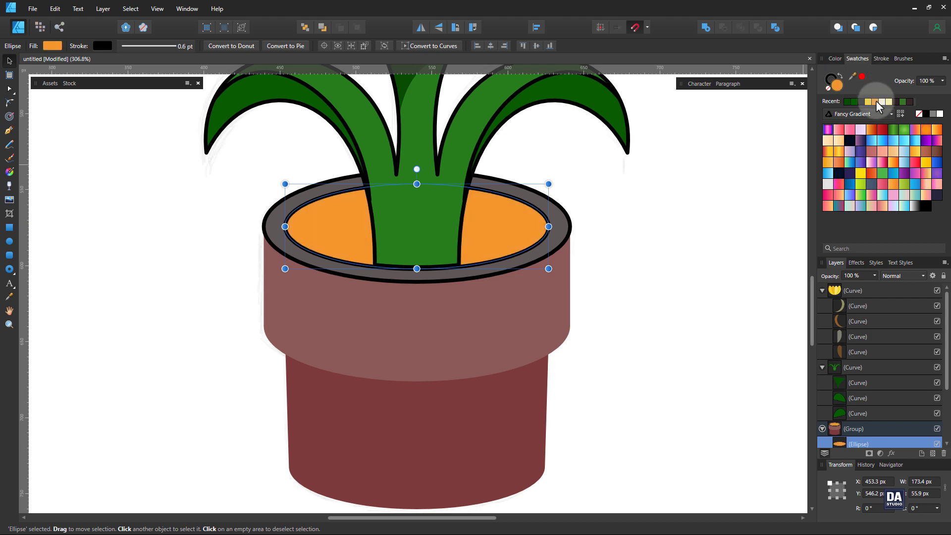
# - Shift the inner ellipse's fill to a deeper orange, H 22, S 100, L 47
pyautogui.click(838, 58)
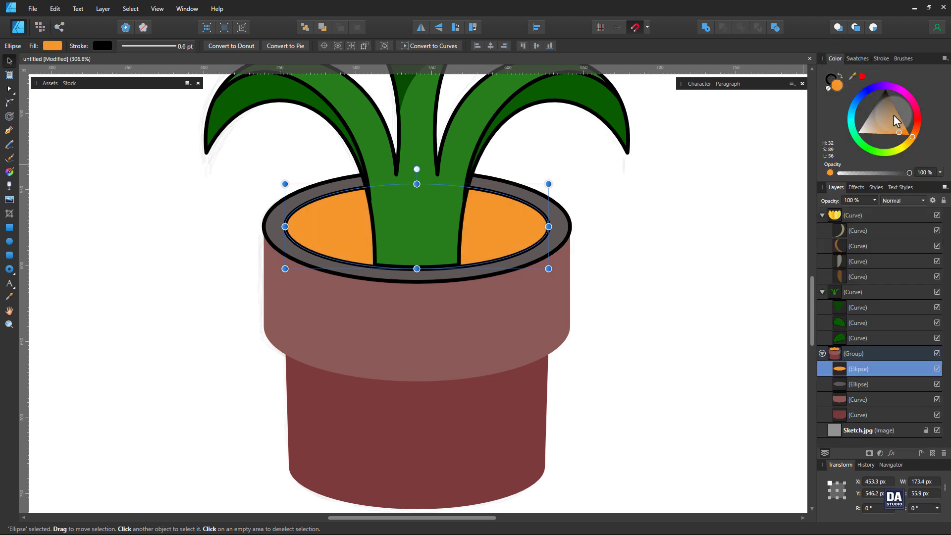
pyautogui.click(916, 134)
pyautogui.moveTo(917, 134); pyautogui.dragTo(920, 132)
pyautogui.click(903, 128)
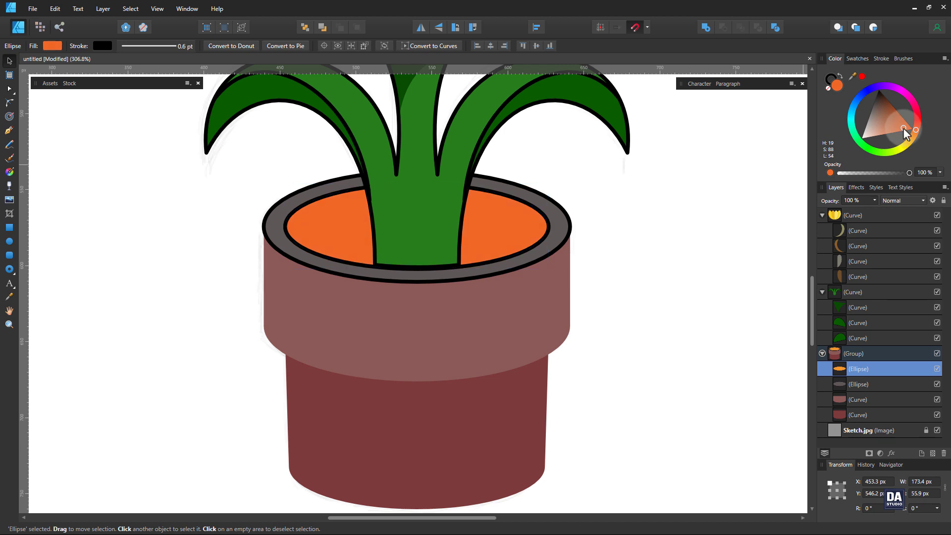
pyautogui.moveTo(908, 129)
pyautogui.mouseDown()
pyautogui.moveTo(920, 123)
pyautogui.moveTo(920, 133)
pyautogui.mouseUp()
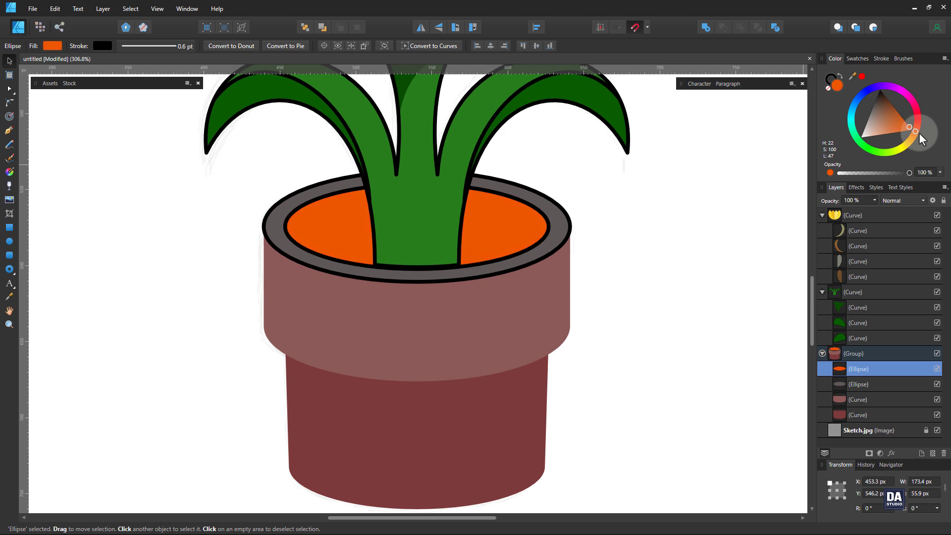
pyautogui.click(563, 236)
pyautogui.keyDown('shift'); pyautogui.click(563, 287); pyautogui.keyUp('shift')
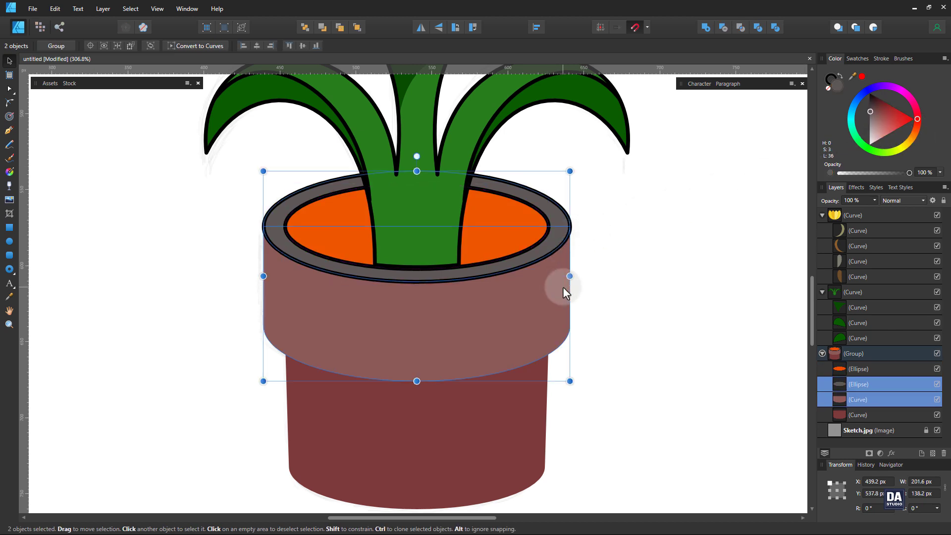
pyautogui.click(652, 266)
# - Fill the pot's inner opening ellipse with dark red, H 10, S 89, L 42
pyautogui.click(529, 236)
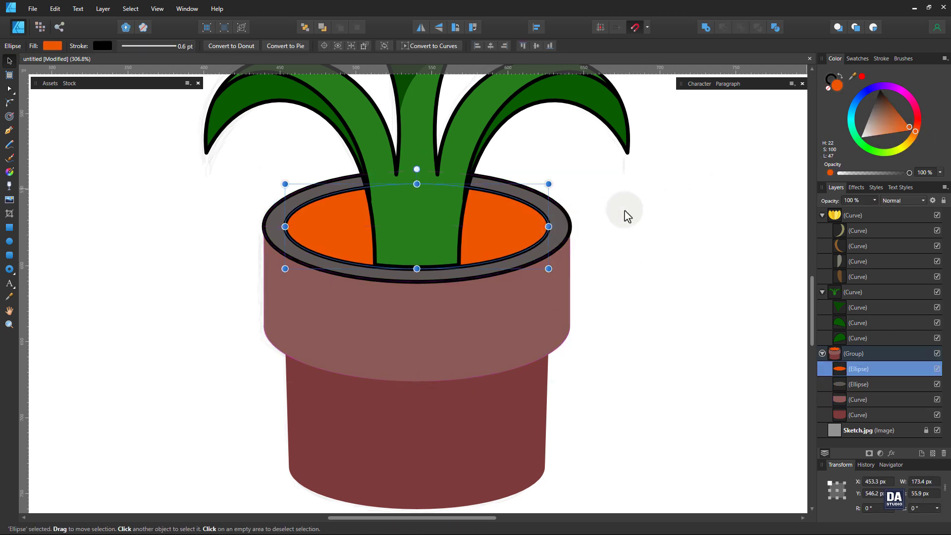
pyautogui.moveTo(917, 132)
pyautogui.mouseDown()
pyautogui.moveTo(925, 124)
pyautogui.moveTo(903, 119)
pyautogui.mouseUp()
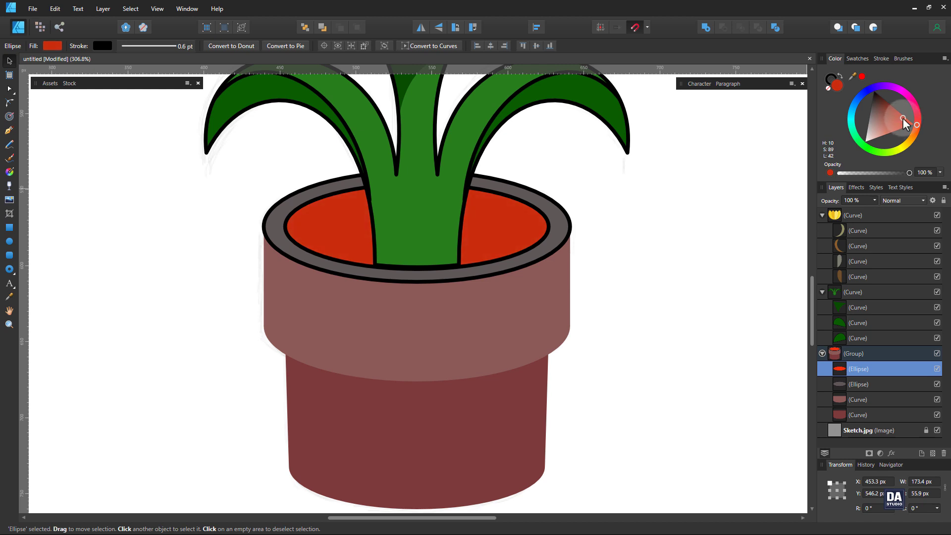
pyautogui.click(633, 253)
# - Fill the pot's rim ellipse and upper band together with orange, H 28, S 93, L 54
pyautogui.click(543, 264)
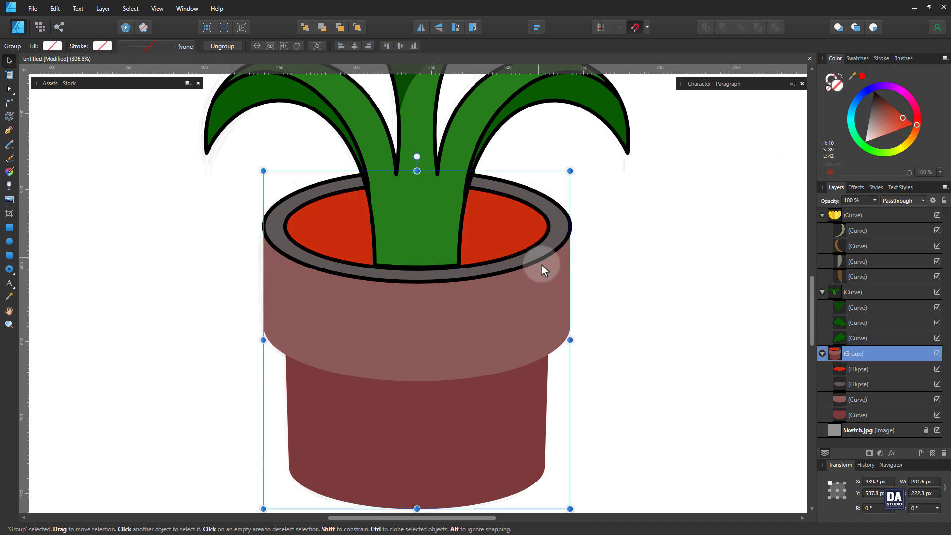
pyautogui.press('Escape')
pyautogui.click(555, 250)
pyautogui.keyDown('shift'); pyautogui.click(559, 239); pyautogui.keyUp('shift')
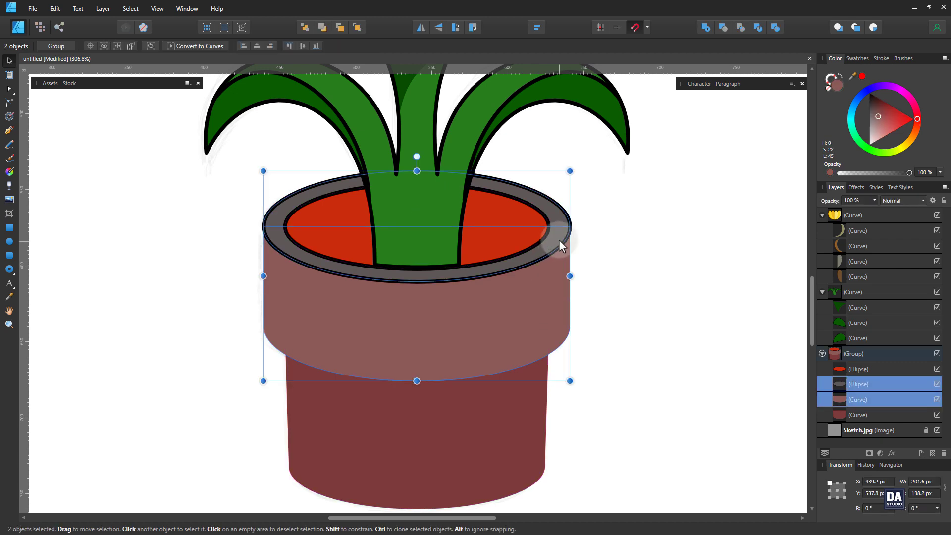
pyautogui.moveTo(917, 120)
pyautogui.mouseDown()
pyautogui.moveTo(920, 142)
pyautogui.moveTo(902, 132)
pyautogui.mouseUp()
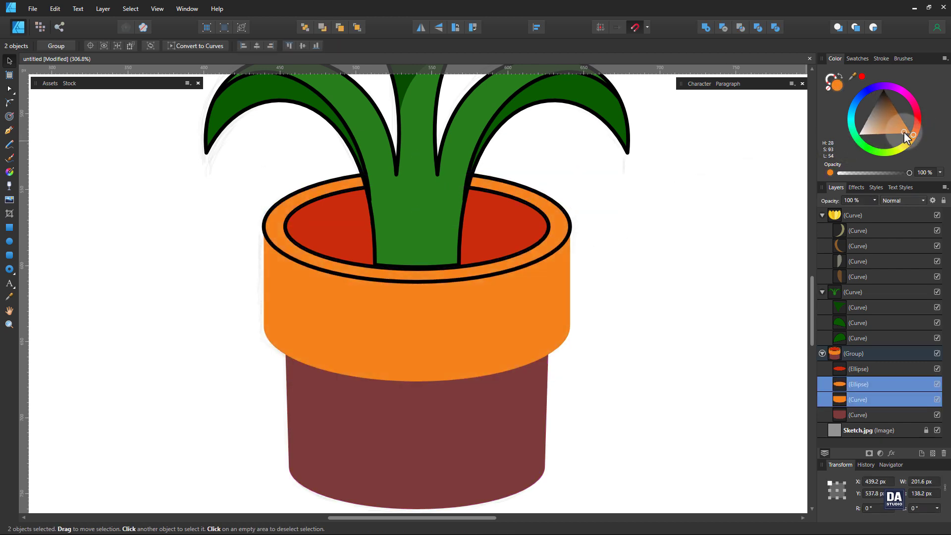
pyautogui.click(614, 370)
# - Fill the lower pot body with golden yellow, H 43, S 100, L 48
pyautogui.click(473, 425)
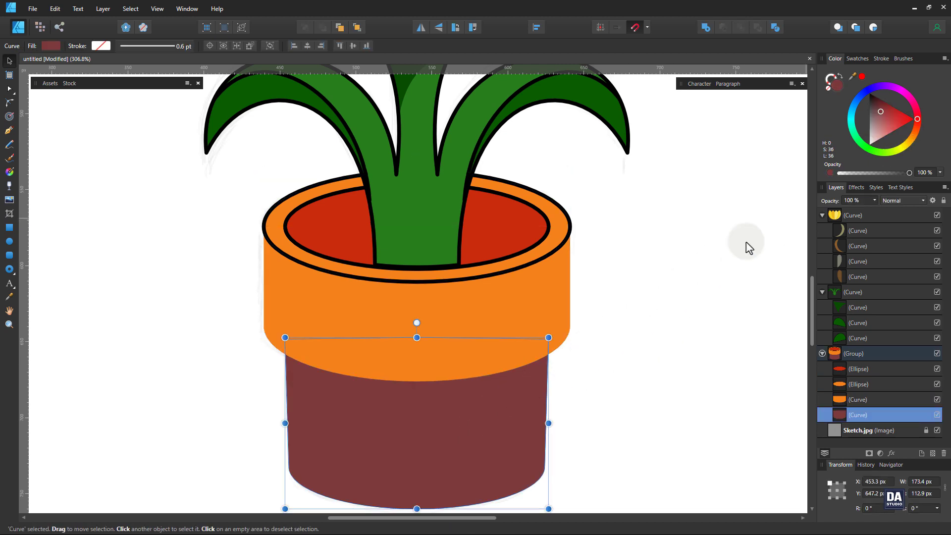
pyautogui.moveTo(918, 126)
pyautogui.mouseDown()
pyautogui.moveTo(911, 145)
pyautogui.moveTo(899, 128)
pyautogui.moveTo(909, 134)
pyautogui.mouseUp()
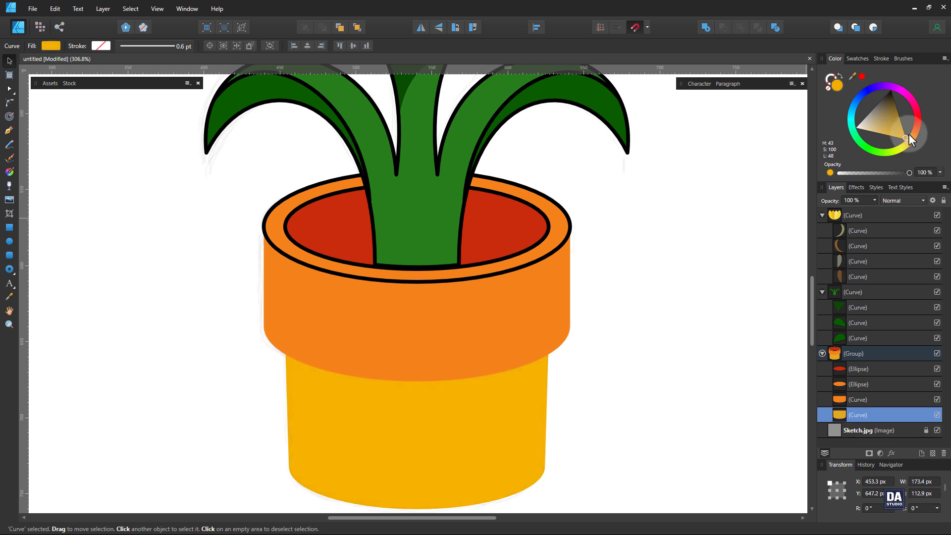
pyautogui.click(699, 276)
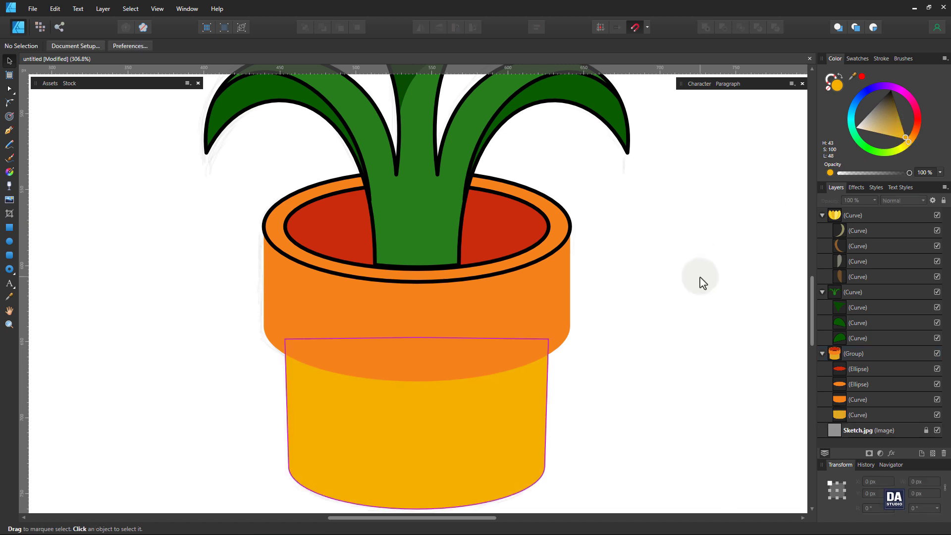
# - Outline the pot's upper band and lower body with a 0.6 pt black stroke
pyautogui.click(549, 334)
pyautogui.doubleClick(549, 334)
pyautogui.keyDown('shift'); pyautogui.click(549, 381); pyautogui.keyUp('shift')
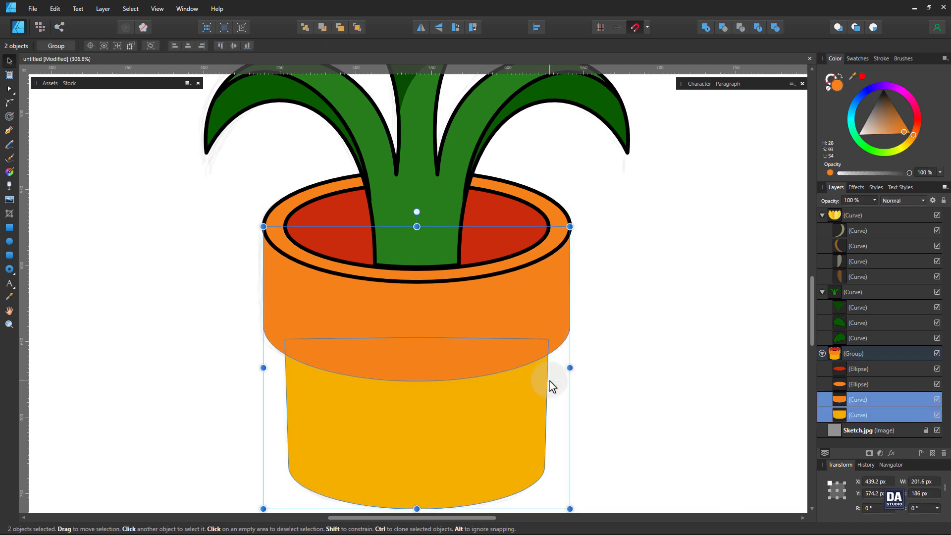
pyautogui.click(882, 60)
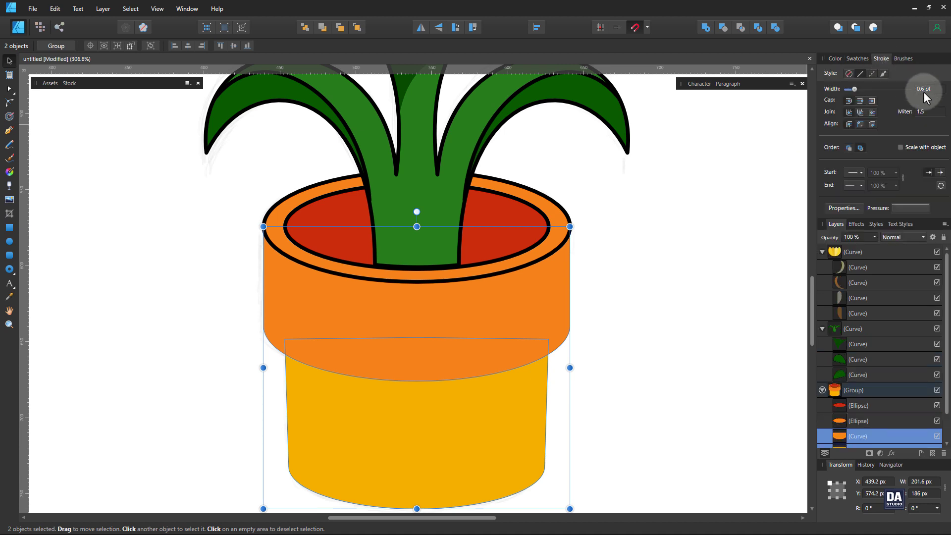
pyautogui.scroll(1, 923, 91)
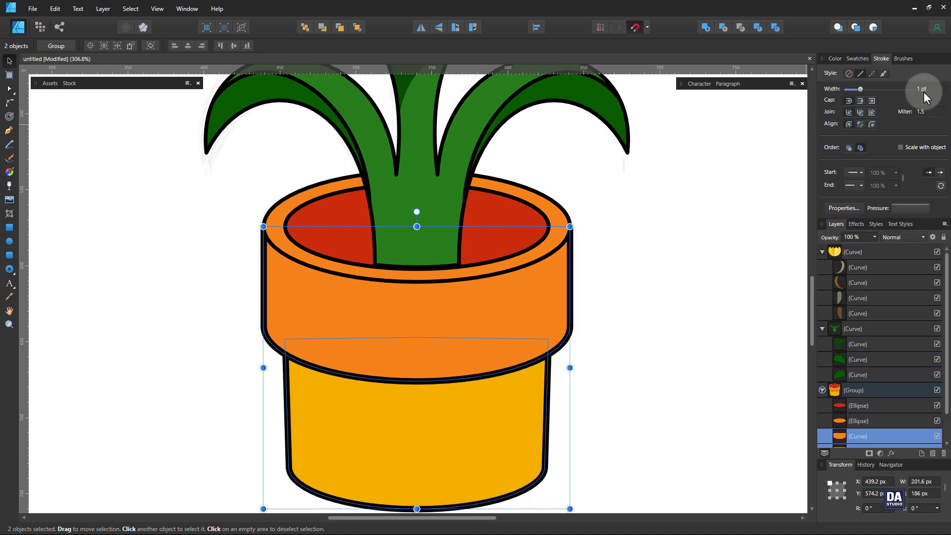
pyautogui.scroll(-4, 924, 91)
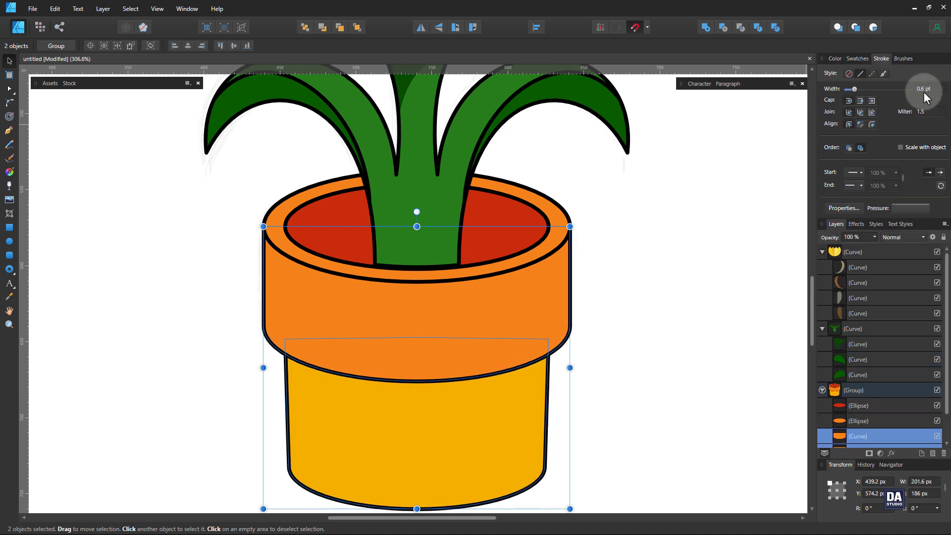
pyautogui.click(683, 196)
# - Draw a flat ellipse about 202 px wide and 52 px high, centred beneath the pot, as its saucer
pyautogui.press('z')
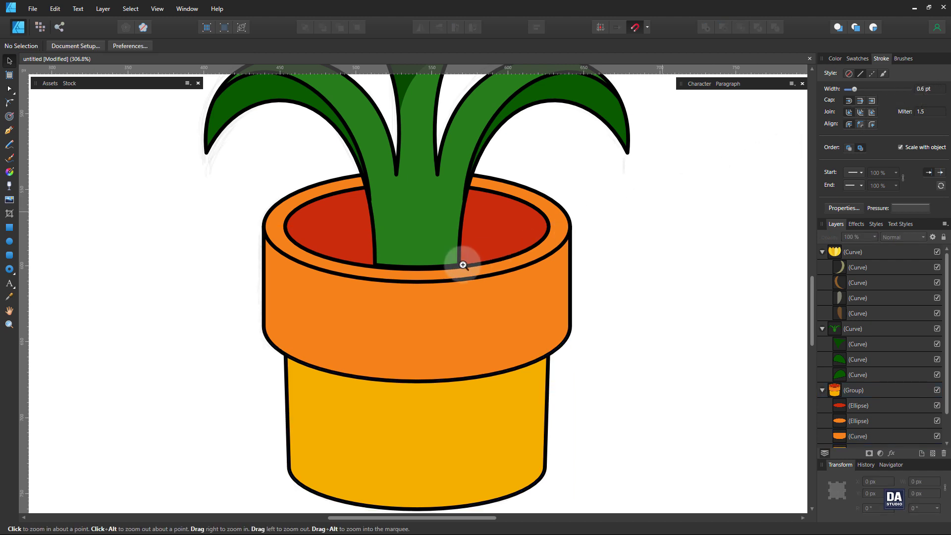
pyautogui.moveTo(461, 257); pyautogui.dragTo(227, 223)
pyautogui.moveTo(381, 207); pyautogui.dragTo(385, 267)
pyautogui.moveTo(411, 325); pyautogui.dragTo(413, 315)
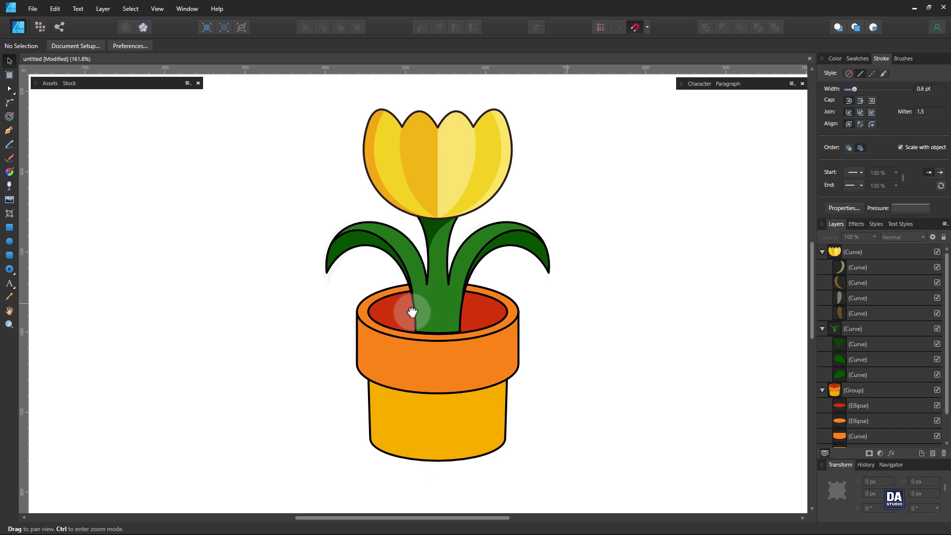
pyautogui.moveTo(439, 381); pyautogui.dragTo(482, 374)
pyautogui.click(9, 242)
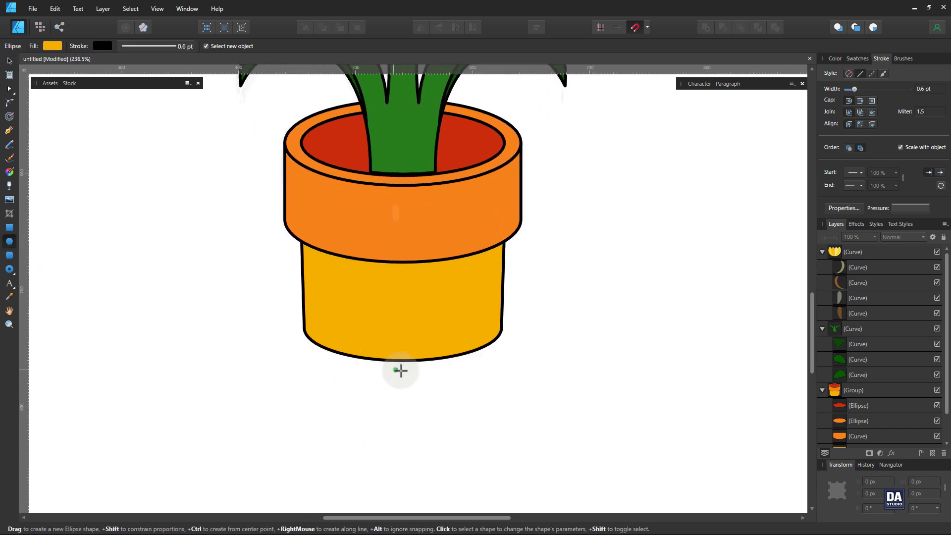
pyautogui.moveTo(401, 370); pyautogui.dragTo(519, 402)
# - Move the saucer ellipse up over the pot's base and stretch it to about 60 px high
pyautogui.press('v')
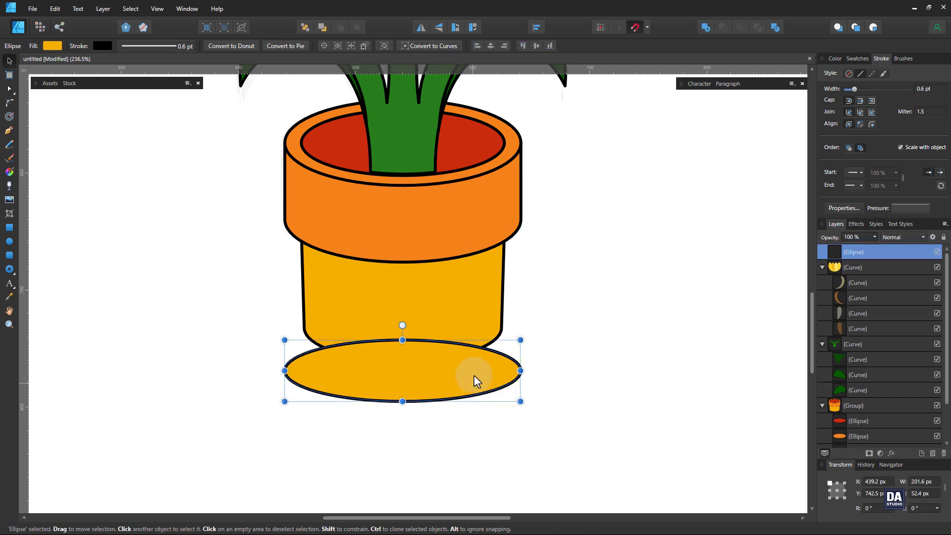
pyautogui.moveTo(473, 376); pyautogui.dragTo(474, 357)
pyautogui.moveTo(403, 375); pyautogui.dragTo(425, 355)
# - Collapse the layer groups, place the saucer ellipse behind the pot group and hide the Sketch.jpg layer
pyautogui.click(822, 267)
pyautogui.click(823, 283)
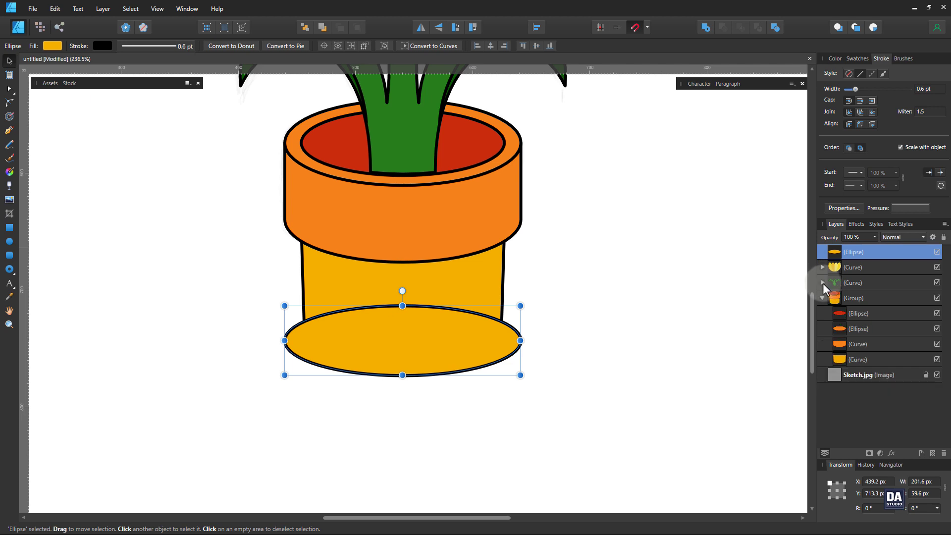
pyautogui.click(822, 298)
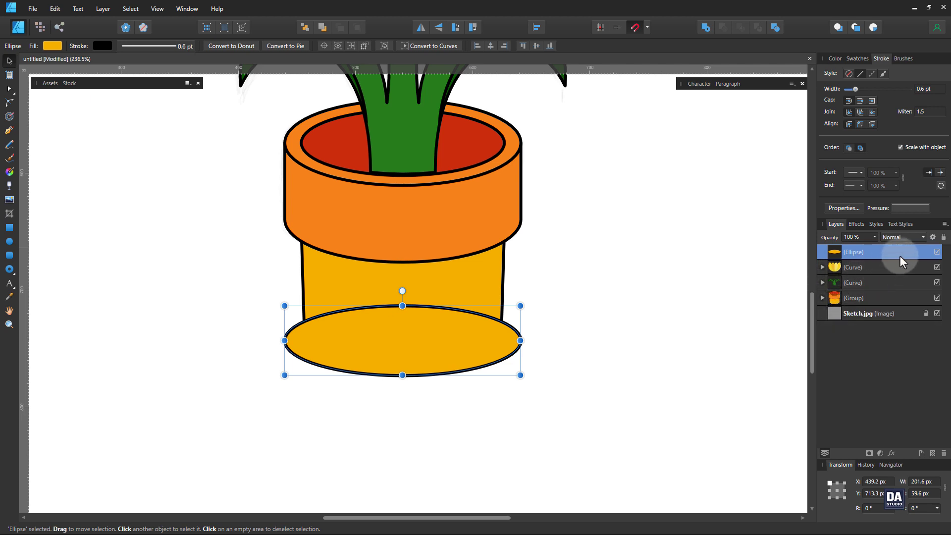
pyautogui.moveTo(900, 256)
pyautogui.mouseDown()
pyautogui.moveTo(896, 342)
pyautogui.moveTo(932, 316)
pyautogui.moveTo(898, 339)
pyautogui.mouseUp()
pyautogui.click(937, 298)
pyautogui.click(684, 331)
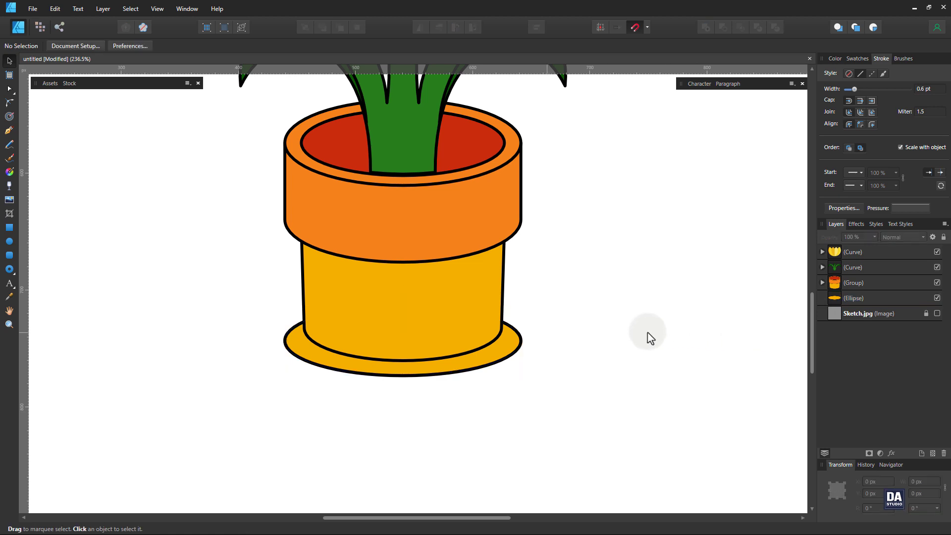
# - Widen the saucer ellipse symmetrically about its centre to about 232 px
pyautogui.click(513, 341)
pyautogui.moveTo(520, 340); pyautogui.dragTo(539, 341)
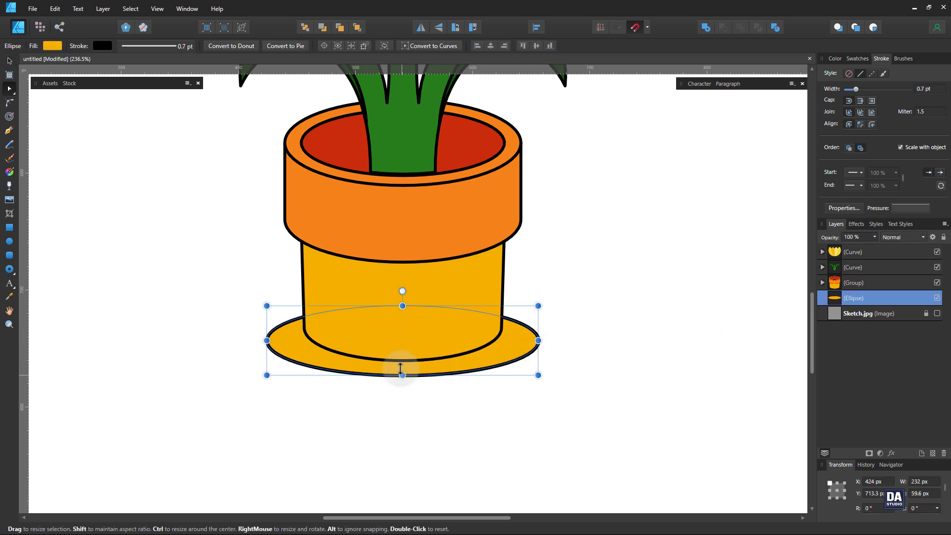
# - Convert the saucer ellipse to curves and pull its lowest node down until the shape is about 66 px high
pyautogui.click(434, 45)
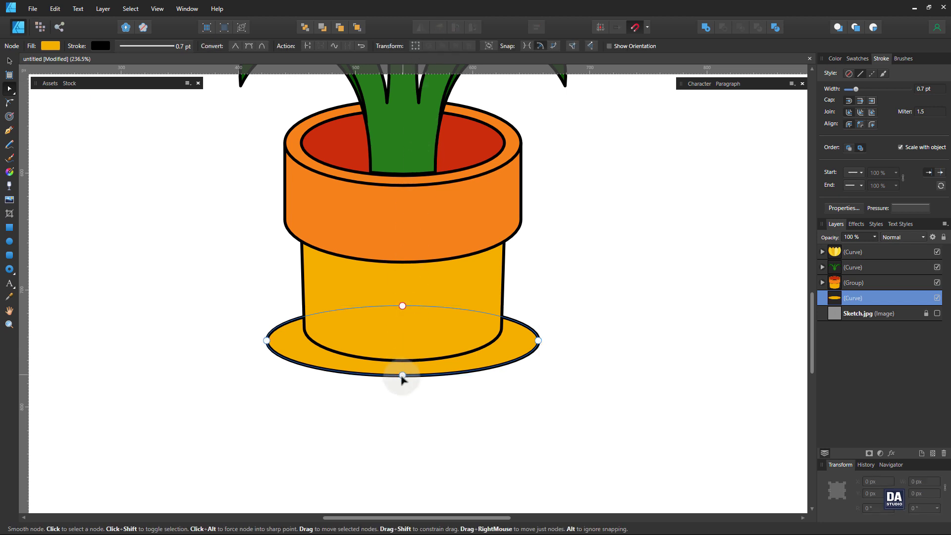
pyautogui.moveTo(402, 377); pyautogui.dragTo(403, 383)
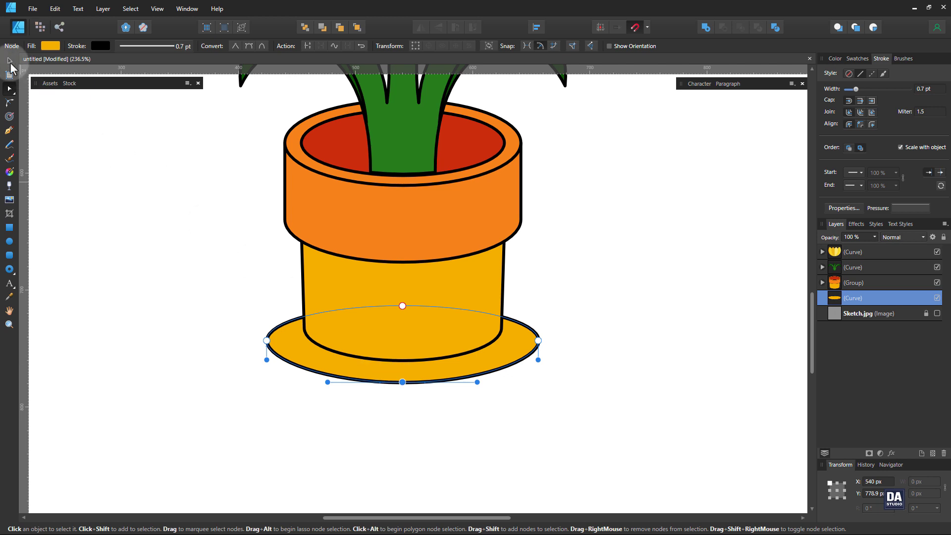
pyautogui.press('v')
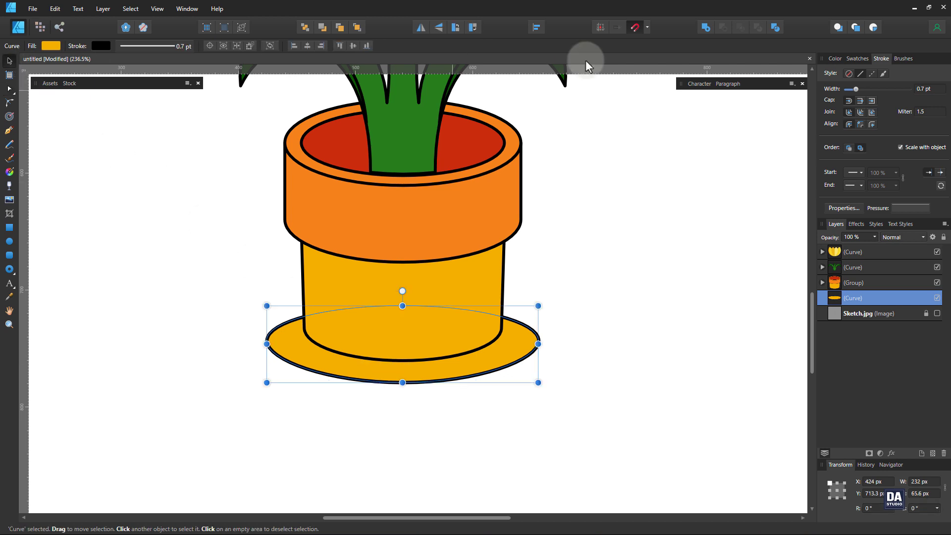
# - Remove the outline of the ellipse beneath the pot and fill it with black
pyautogui.click(857, 59)
pyautogui.click(829, 89)
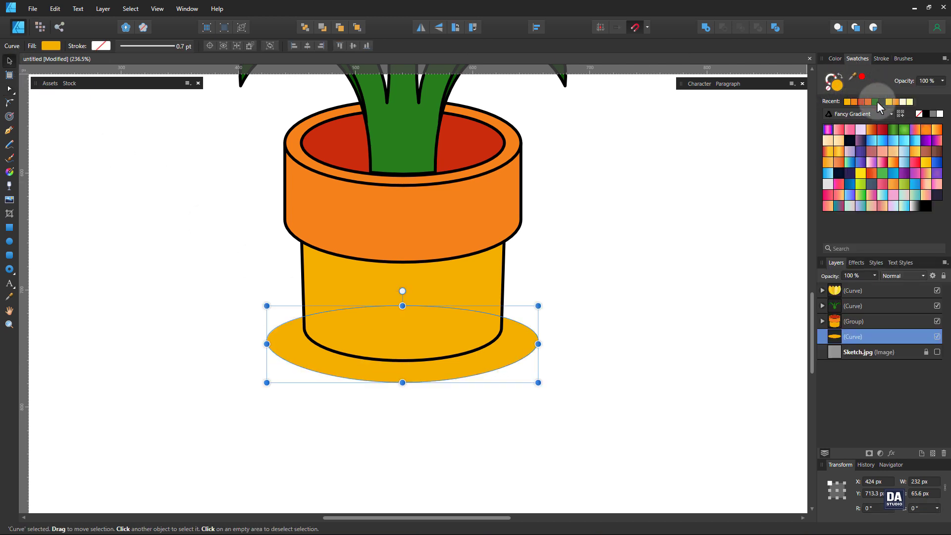
pyautogui.click(926, 114)
pyautogui.click(736, 243)
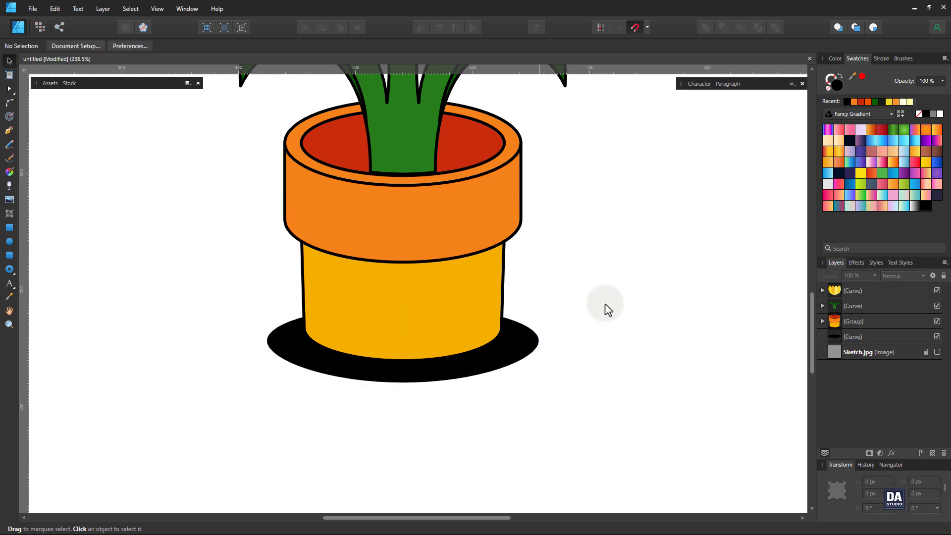
# - Turn the black ellipse into a shadow with 50% opacity and the Multiply blend mode
pyautogui.click(531, 339)
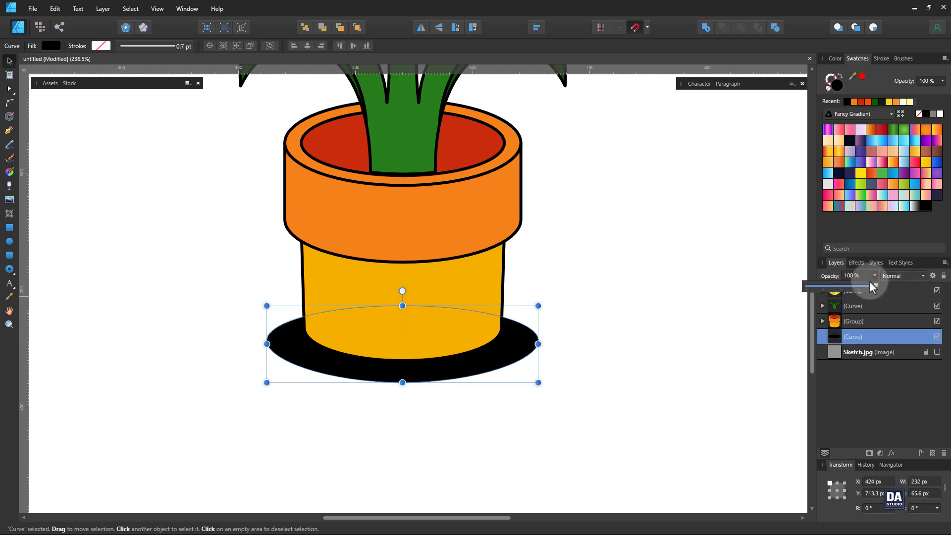
pyautogui.moveTo(870, 282); pyautogui.dragTo(843, 290)
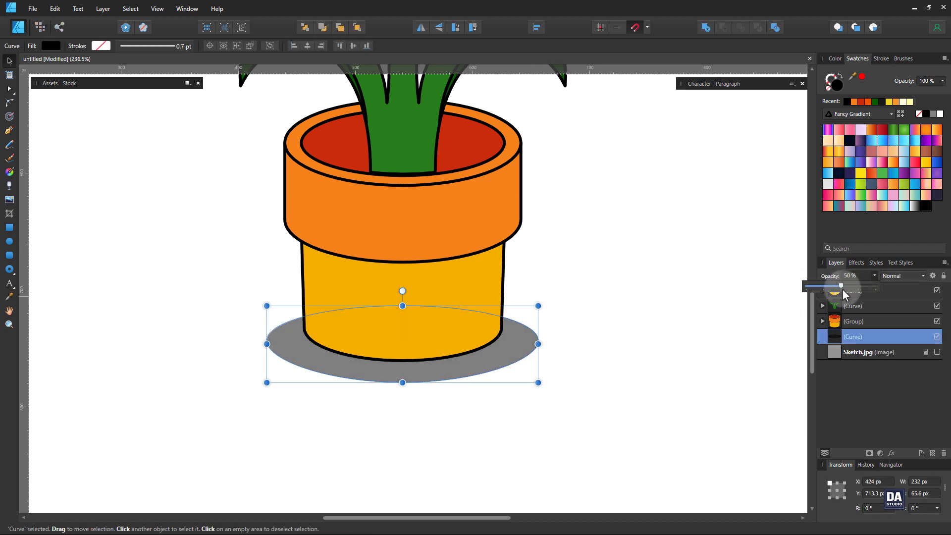
pyautogui.click(896, 277)
pyautogui.click(900, 312)
pyautogui.click(685, 337)
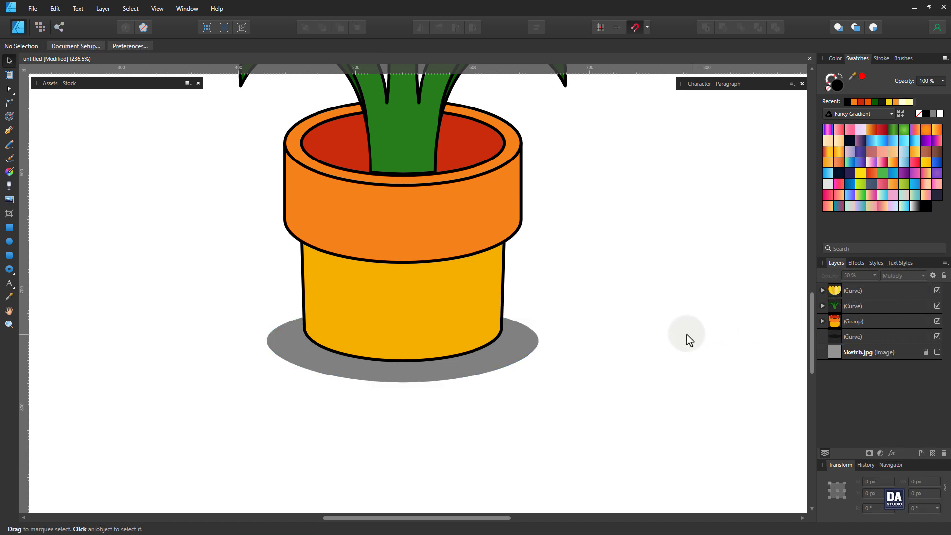
# - Select the flower, the leaves and the pot group and make their strokes scale with the object
pyautogui.press('z')
pyautogui.moveTo(478, 301); pyautogui.dragTo(405, 277)
pyautogui.moveTo(518, 259); pyautogui.dragTo(445, 295)
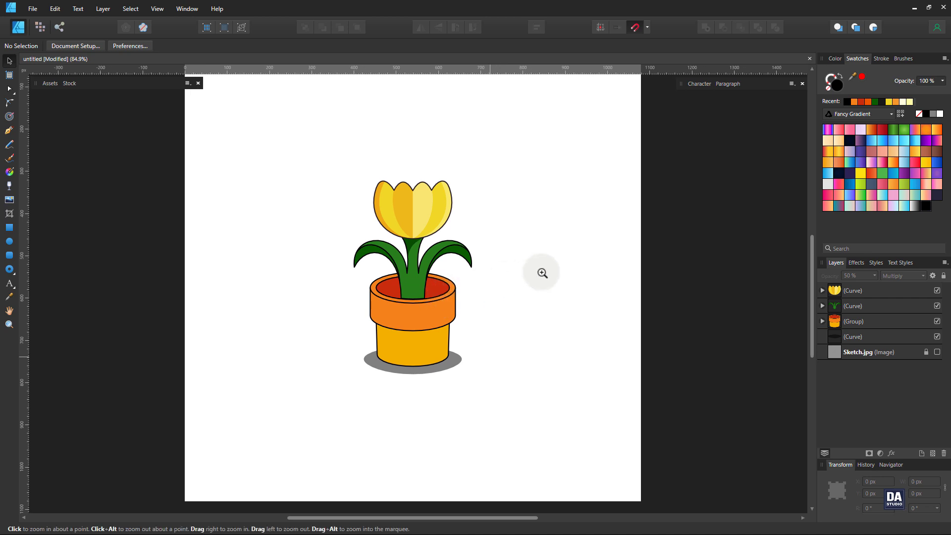
pyautogui.moveTo(542, 272); pyautogui.dragTo(449, 269)
pyautogui.press('v')
pyautogui.moveTo(376, 179); pyautogui.dragTo(489, 322)
pyautogui.keyDown('shift'); pyautogui.click(448, 308); pyautogui.keyUp('shift')
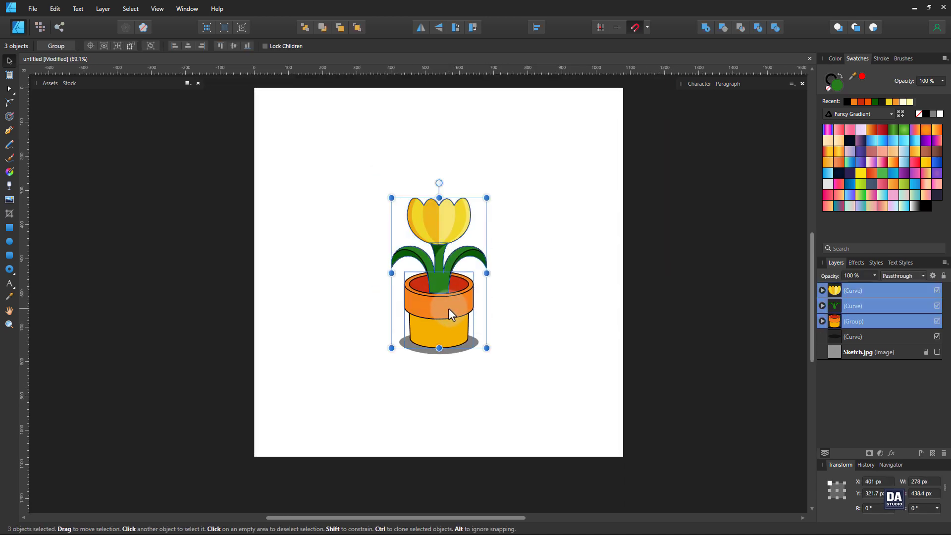
pyautogui.click(881, 58)
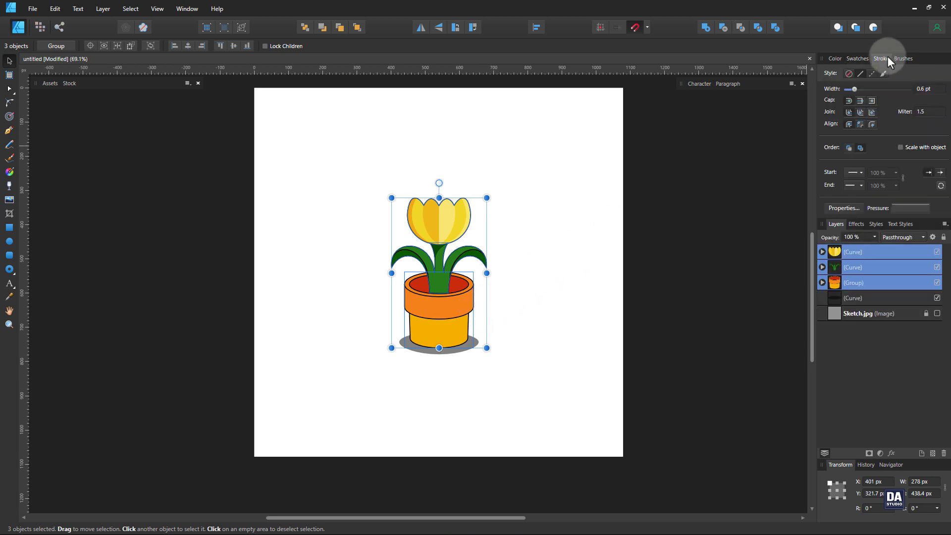
pyautogui.click(565, 188)
# - Select the whole illustration with its shadow and enlarge it about its centre to about 428 px wide and 703 px high
pyautogui.moveTo(549, 137); pyautogui.dragTo(325, 384)
pyautogui.moveTo(489, 356); pyautogui.dragTo(540, 387)
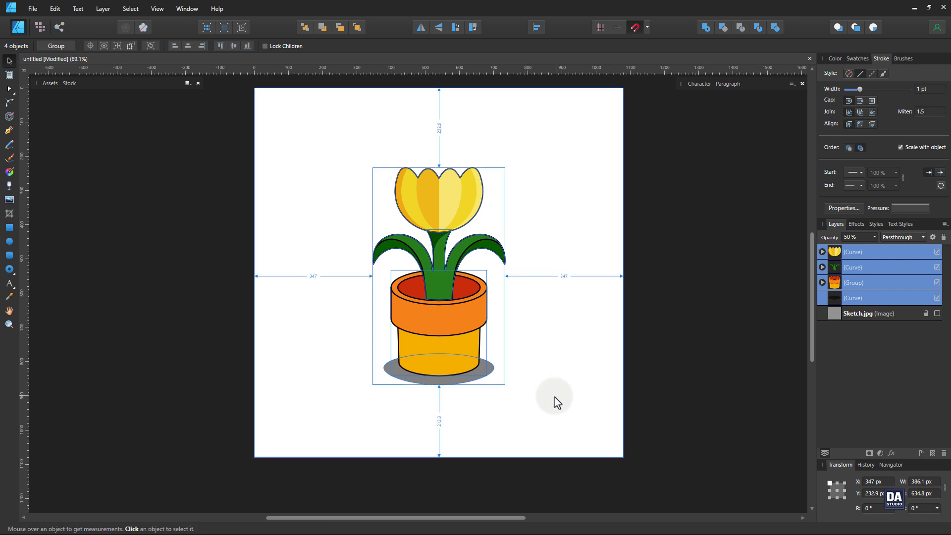
pyautogui.moveTo(505, 384); pyautogui.dragTo(522, 387)
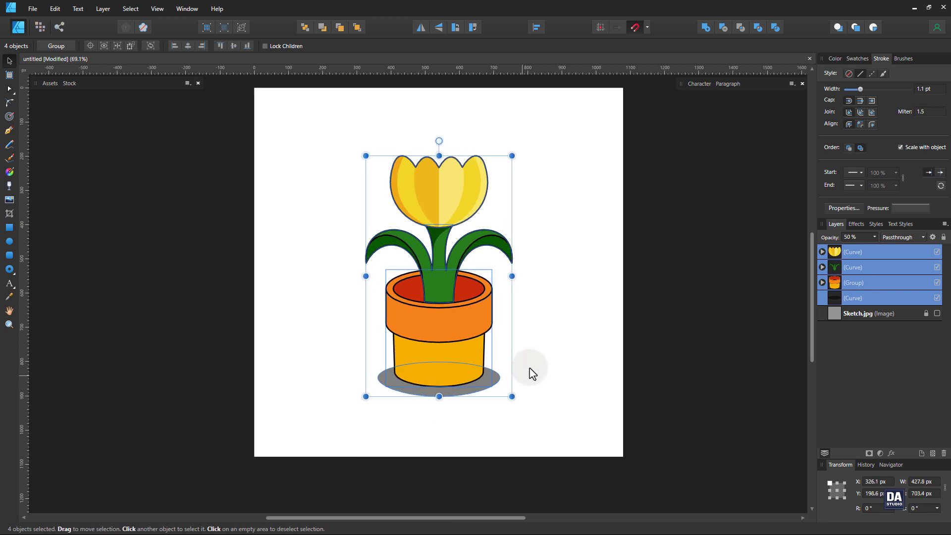
pyautogui.click(531, 373)
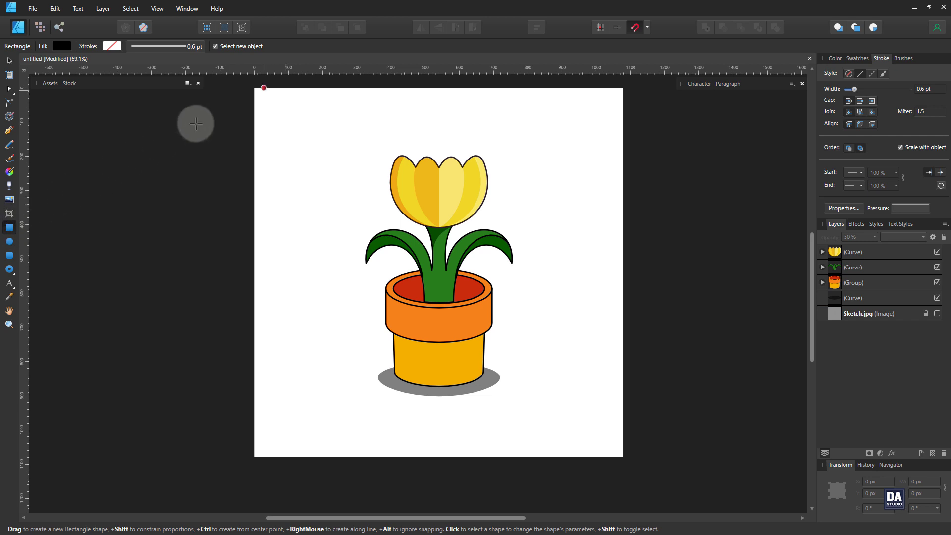
# - Draw a 1080 × 1080 px background rectangle covering the whole page and place it below all other layers
pyautogui.moveTo(254, 88)
pyautogui.mouseDown()
pyautogui.moveTo(577, 376)
pyautogui.moveTo(623, 457)
pyautogui.mouseUp()
pyautogui.moveTo(893, 255)
pyautogui.mouseDown()
pyautogui.moveTo(894, 404)
pyautogui.moveTo(891, 397)
pyautogui.mouseUp()
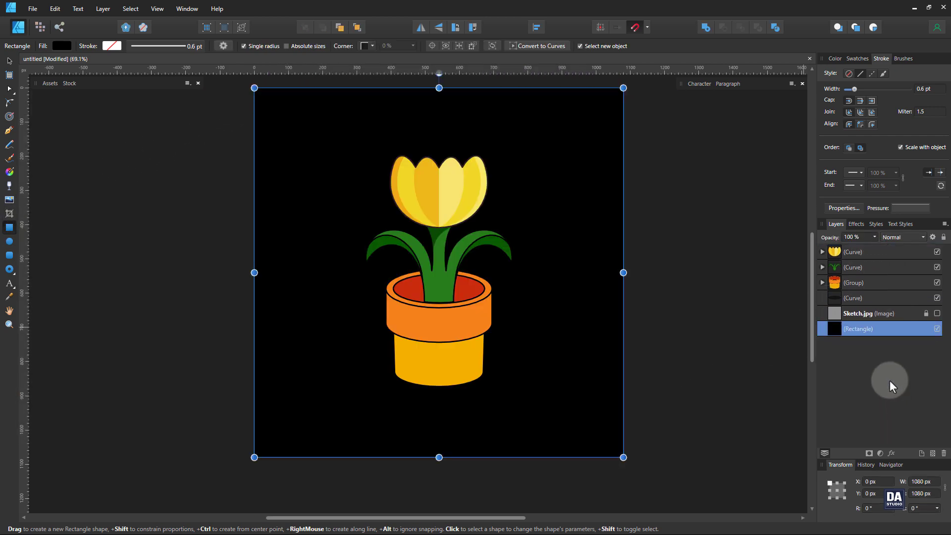
# - Fill the background rectangle with bright cyan (H 177, S 100, L 50)
pyautogui.click(858, 59)
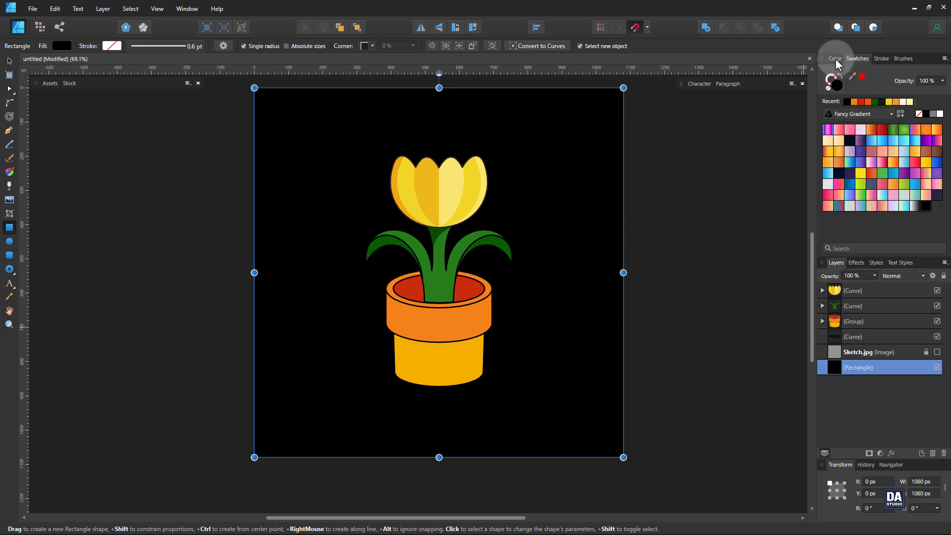
pyautogui.click(836, 59)
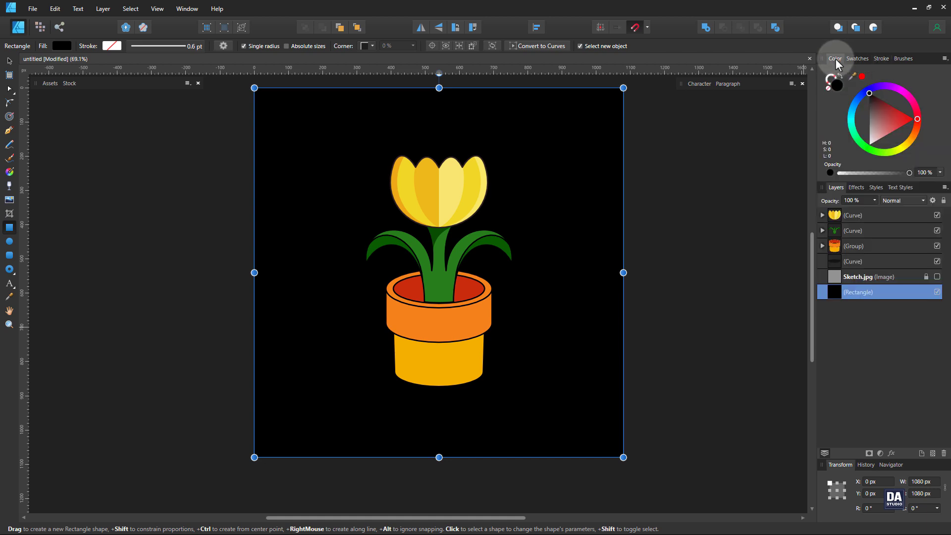
pyautogui.click(853, 117)
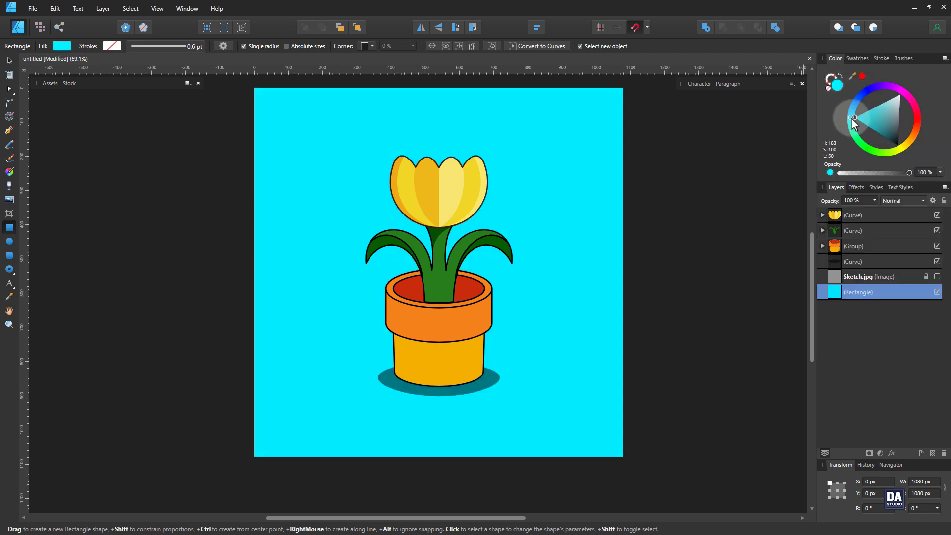
pyautogui.moveTo(852, 118)
pyautogui.mouseDown()
pyautogui.moveTo(863, 122)
pyautogui.moveTo(851, 114)
pyautogui.moveTo(853, 127)
pyautogui.mouseUp()
pyautogui.click(732, 202)
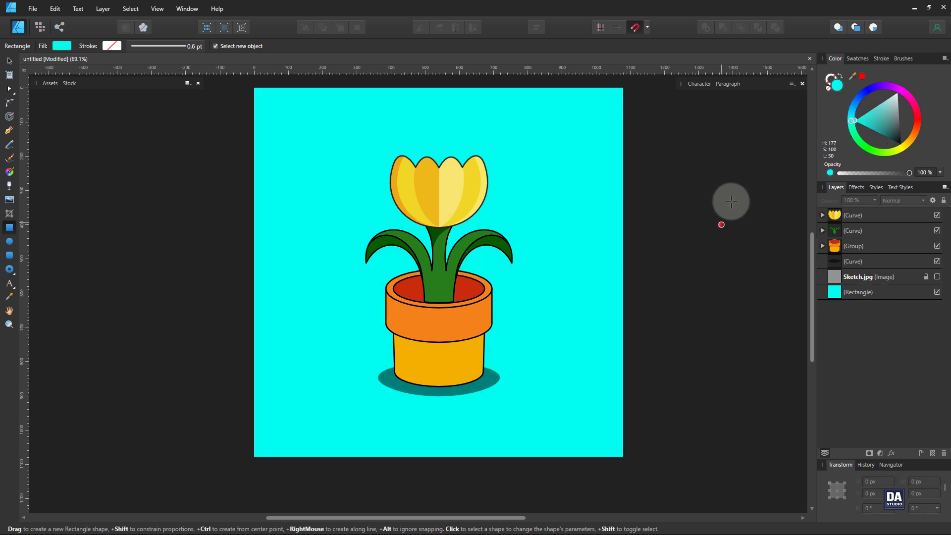
pyautogui.press('v')
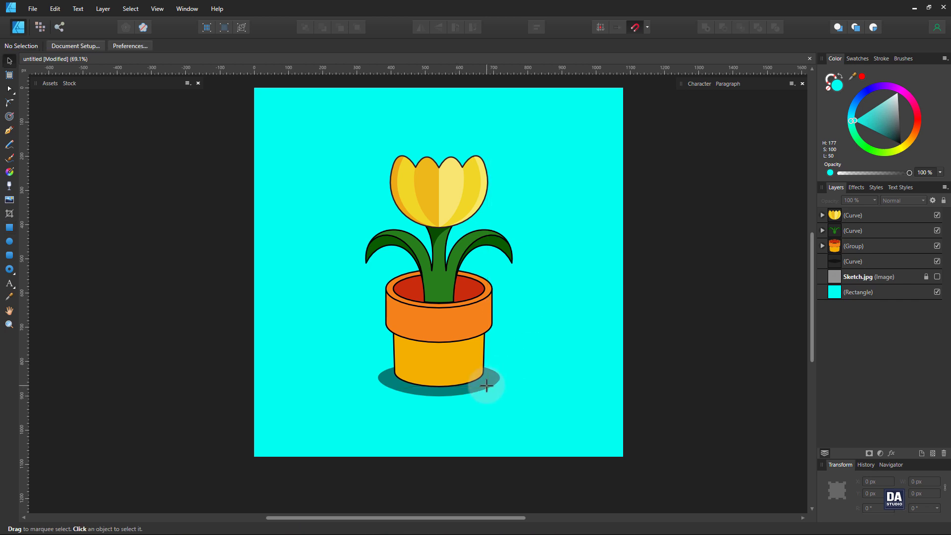
pyautogui.click(486, 386)
pyautogui.moveTo(499, 380); pyautogui.dragTo(485, 383)
pyautogui.hotkey('ctrl', 'z')
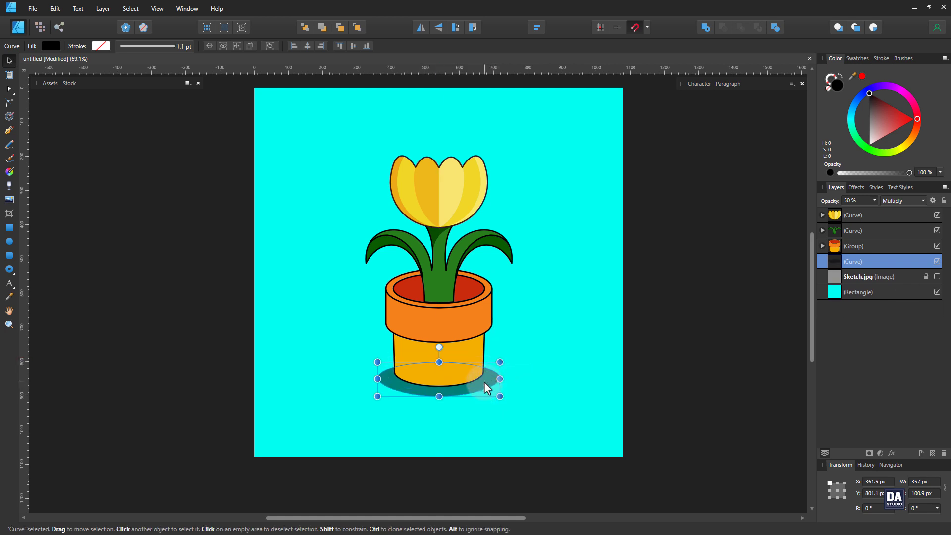
pyautogui.press('z')
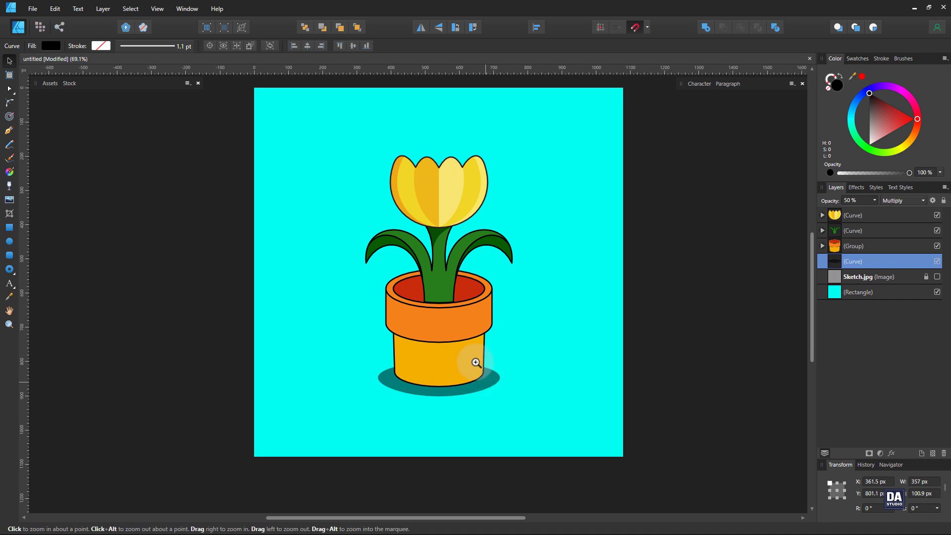
pyautogui.press('h')
pyautogui.moveTo(468, 344); pyautogui.dragTo(466, 353)
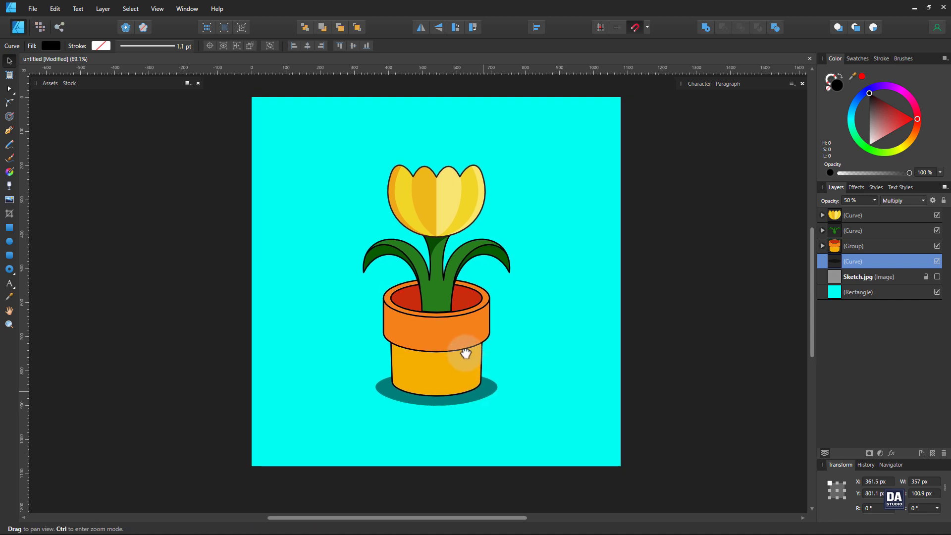
pyautogui.press('v')
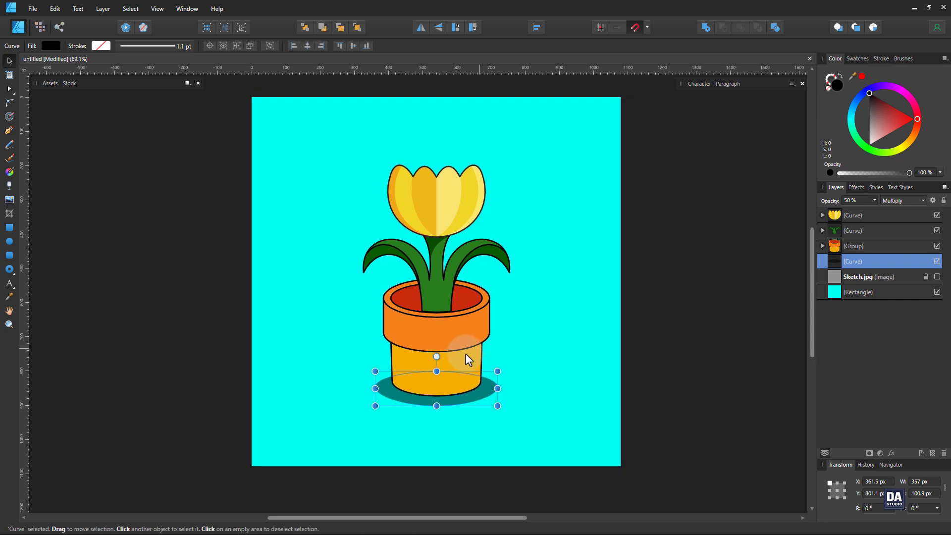
# - Recolour the background rectangle to a medium blue (H 196, S 82, L 39) and toggle its visibility off and on
pyautogui.click(569, 334)
pyautogui.moveTo(860, 120)
pyautogui.mouseDown()
pyautogui.moveTo(874, 124)
pyautogui.moveTo(849, 119)
pyautogui.moveTo(853, 110)
pyautogui.mouseUp()
pyautogui.click(694, 217)
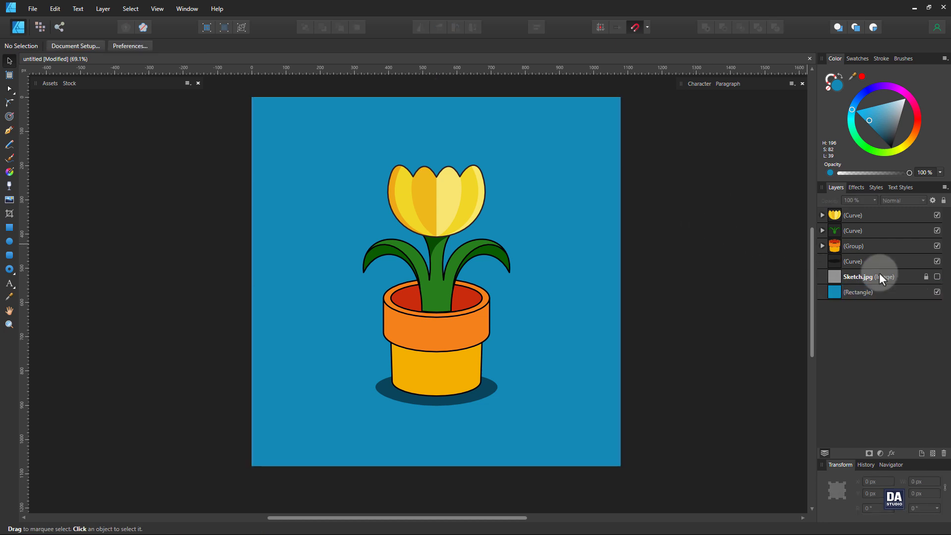
pyautogui.click(937, 293)
pyautogui.click(938, 292)
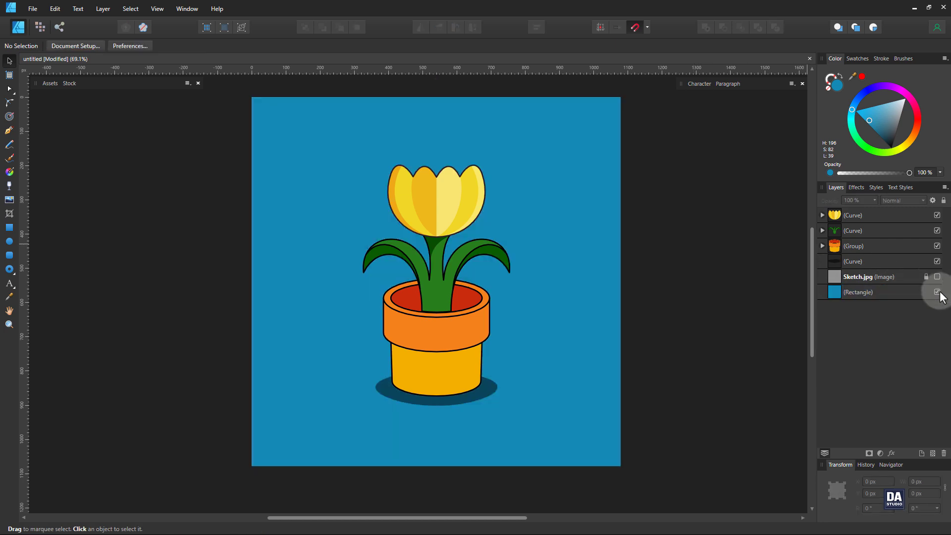